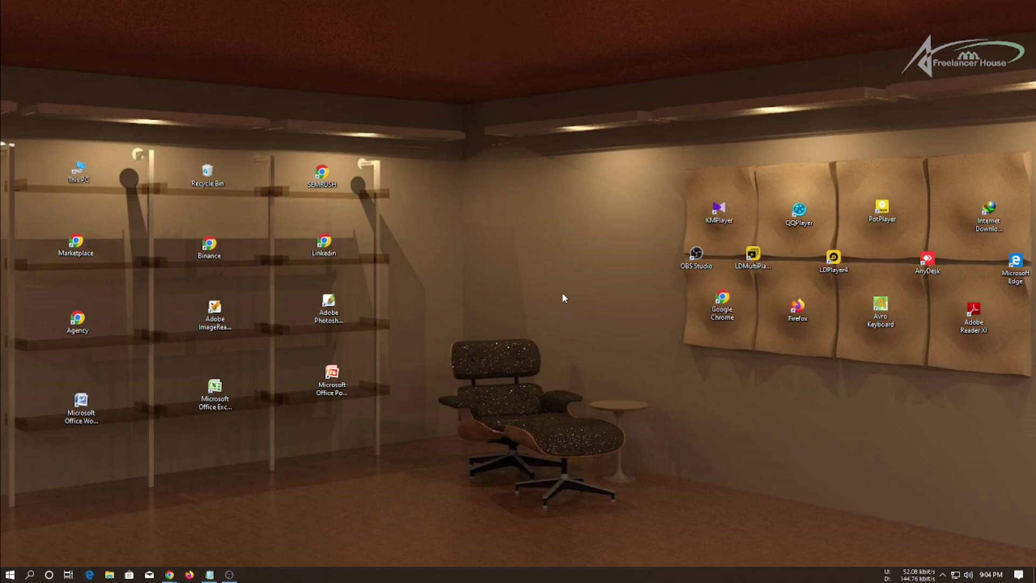
Refresh the desktop repeatedly from its context menu, dragging selection boxes over the icons.
right_click(513, 234)
click(535, 270)
right_click(461, 211)
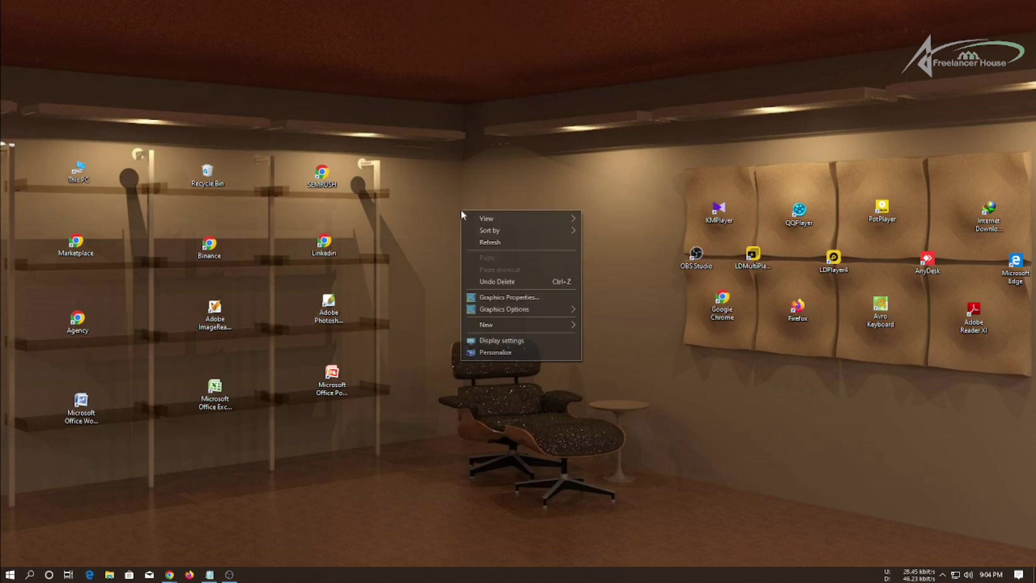
click(489, 243)
right_click(486, 199)
click(512, 231)
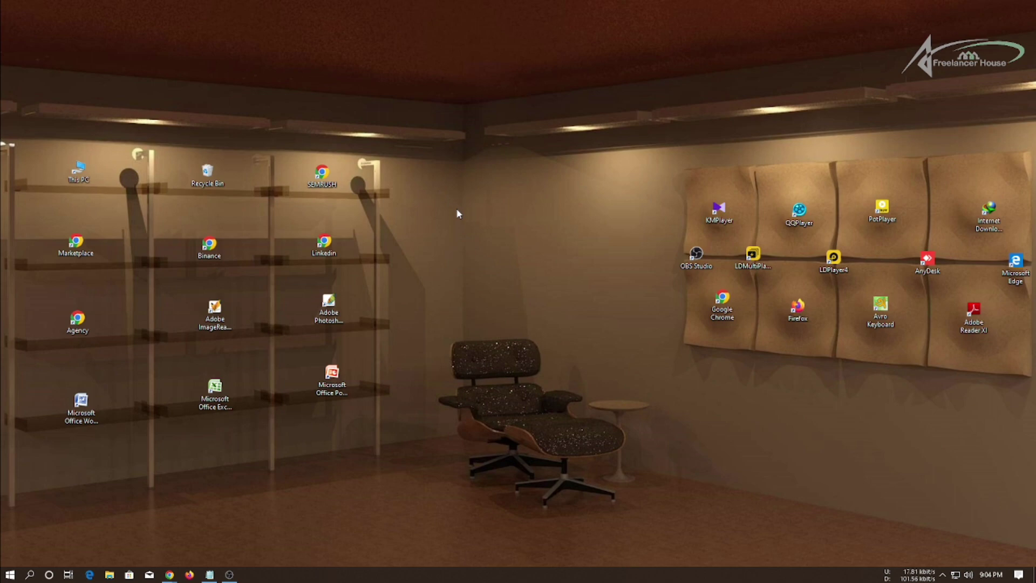
drag(458, 215, 561, 381)
right_click(531, 238)
click(545, 271)
drag(451, 202, 555, 401)
right_click(494, 271)
click(527, 296)
right_click(503, 281)
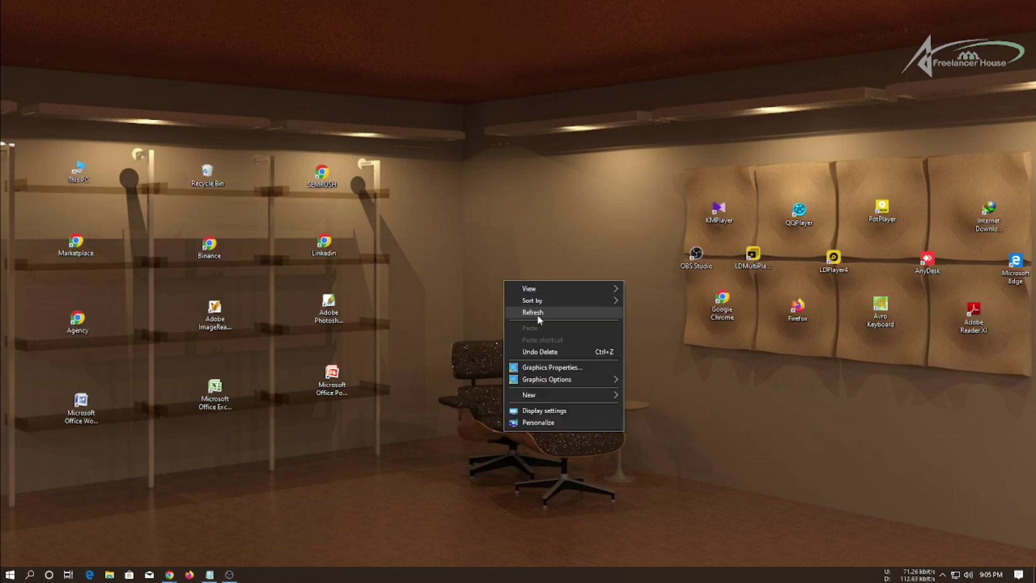
click(537, 316)
right_click(496, 275)
click(519, 306)
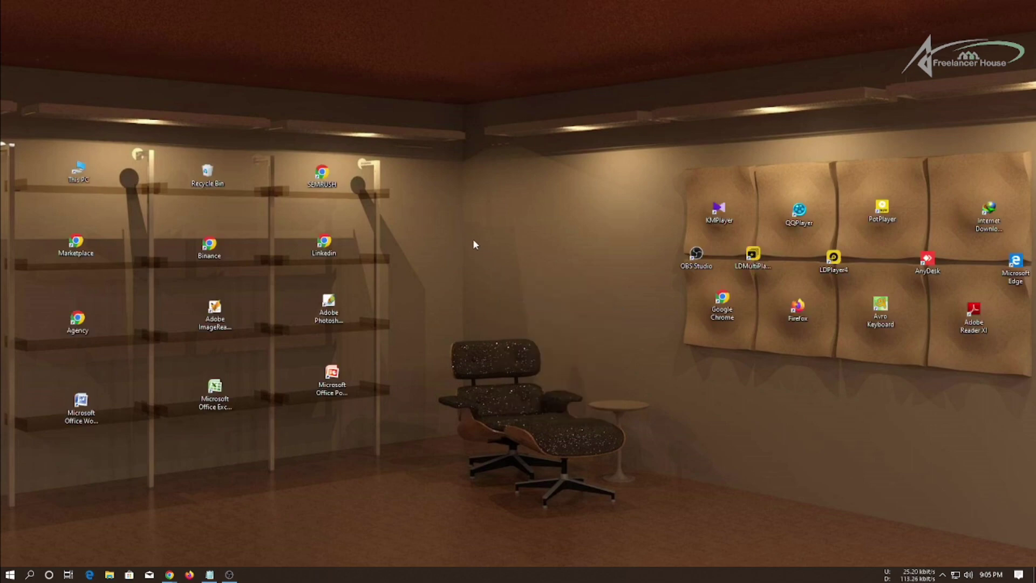
drag(453, 183, 534, 395)
In Chrome, move the Homey tab to second position among the open tabs.
mouse_move(165, 574)
click(136, 528)
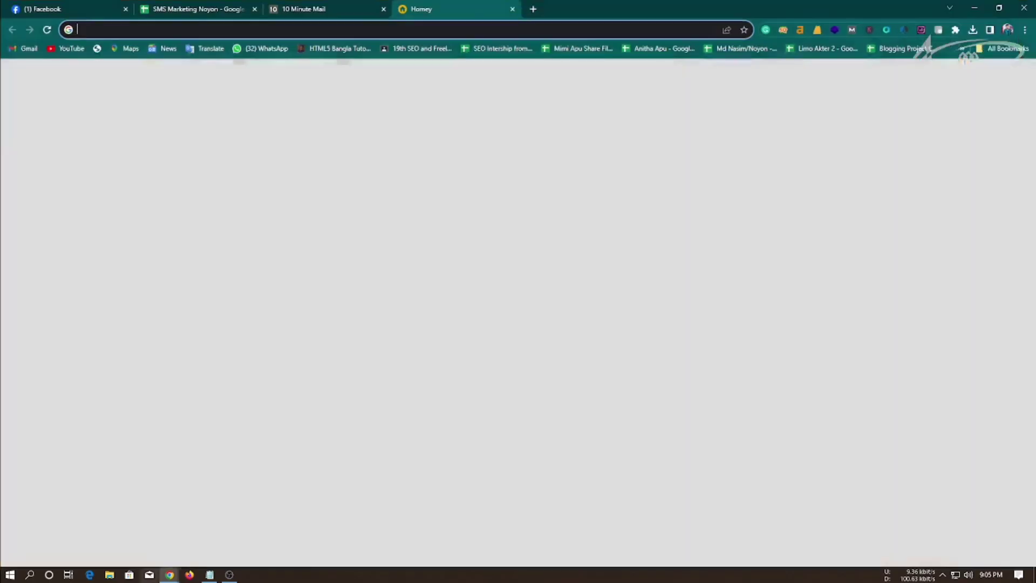
click(312, 8)
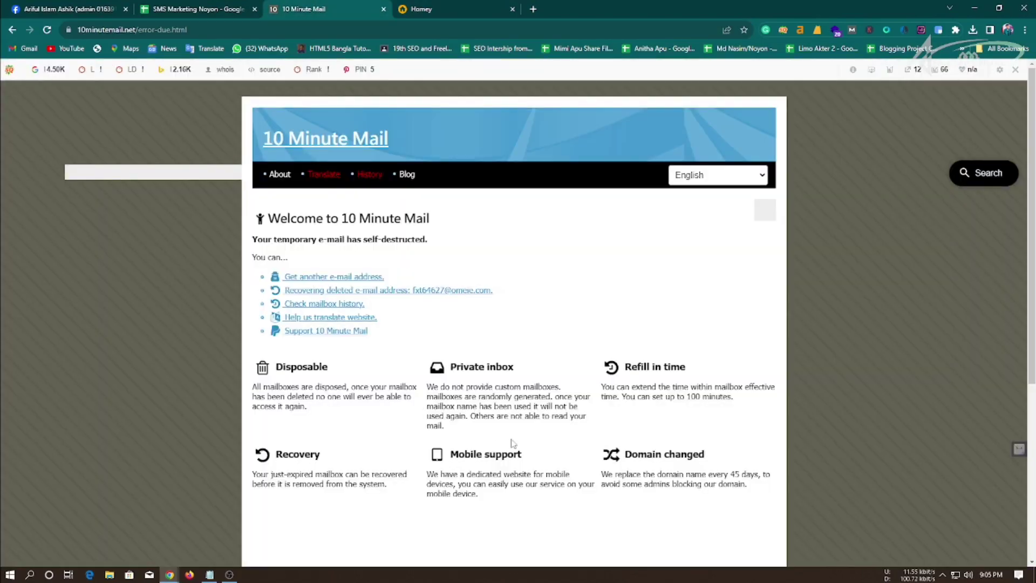
click(243, 6)
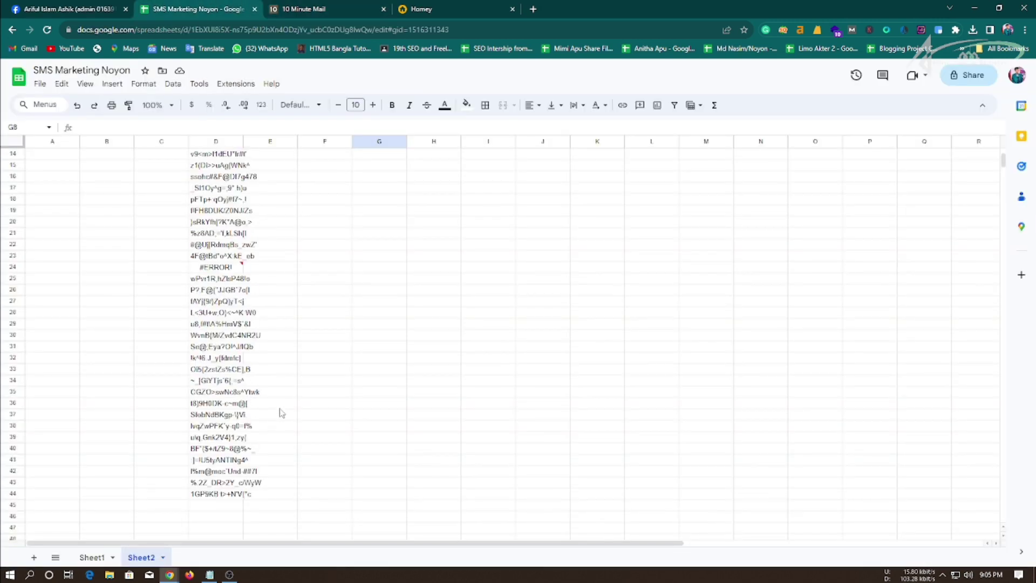
scroll(278, 407, up, 3)
click(313, 4)
click(421, 5)
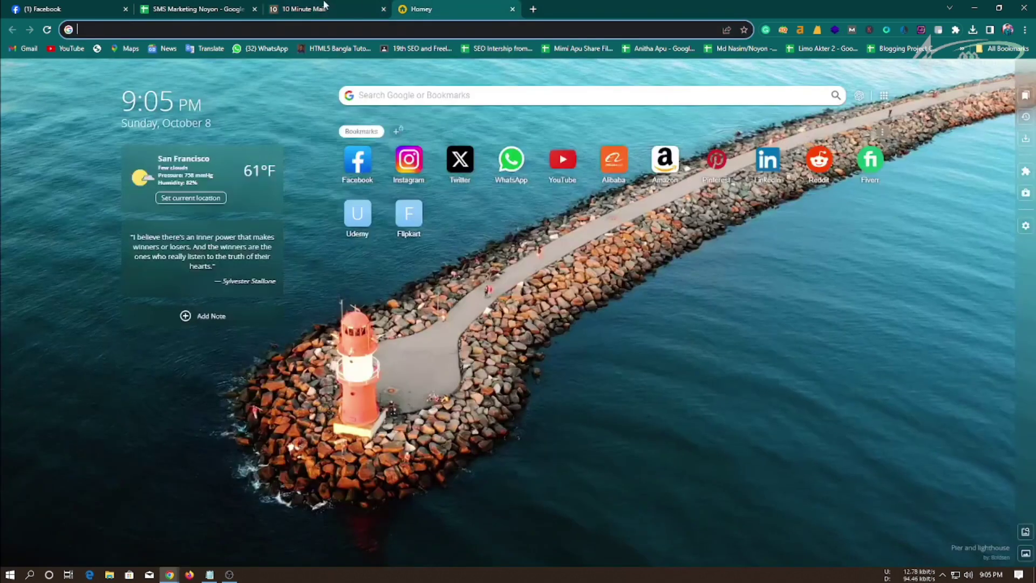
drag(421, 8, 162, 9)
click(324, 8)
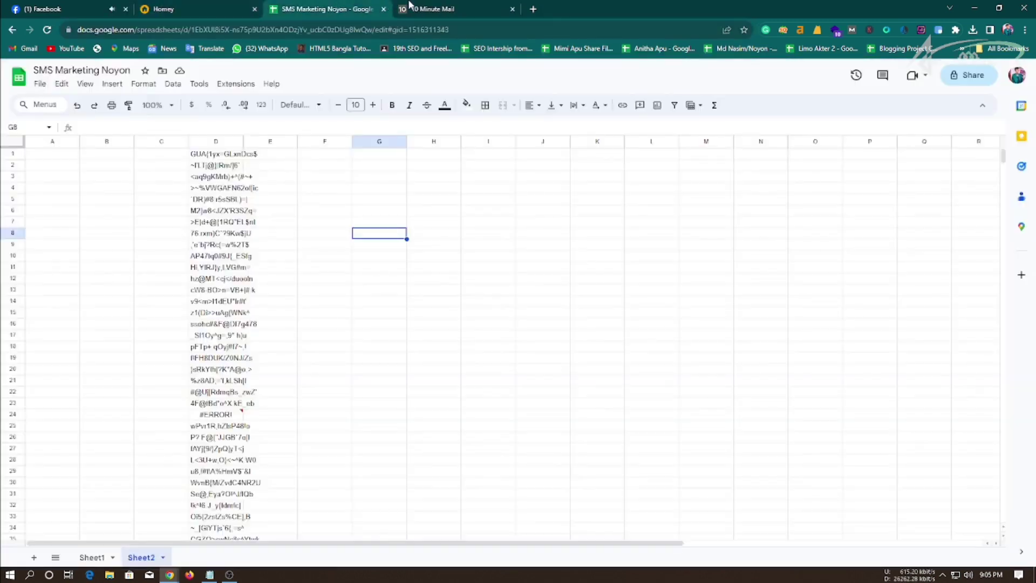
click(408, 6)
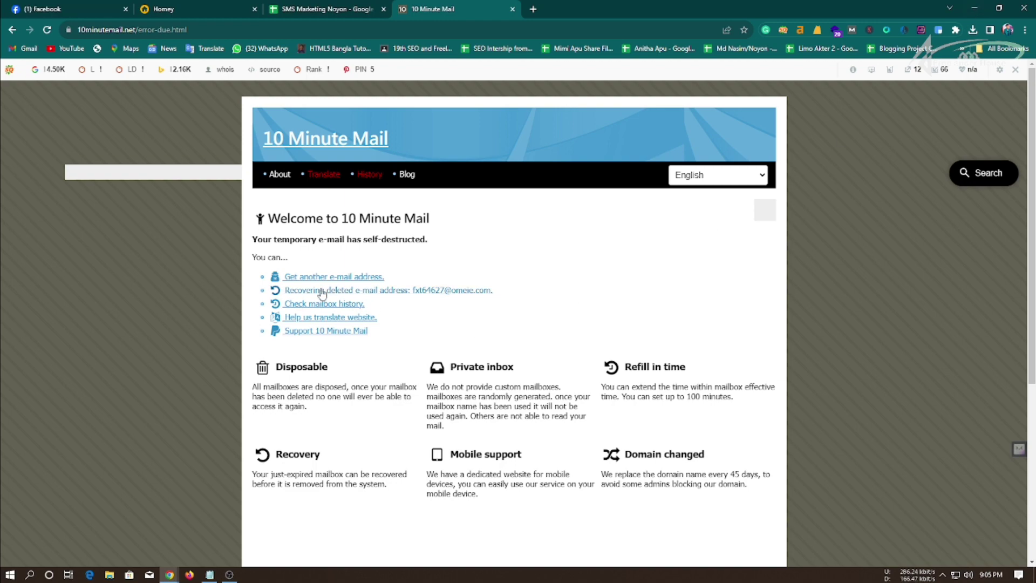
Minimize Chrome, refresh the desktop, and launch LDMultiPlayer.
click(975, 9)
right_click(556, 196)
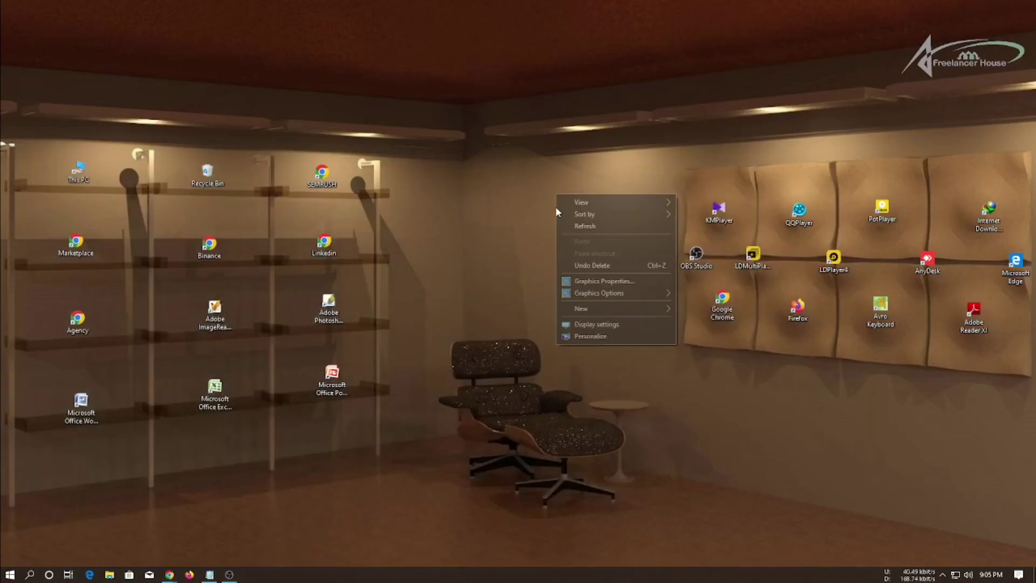
click(593, 230)
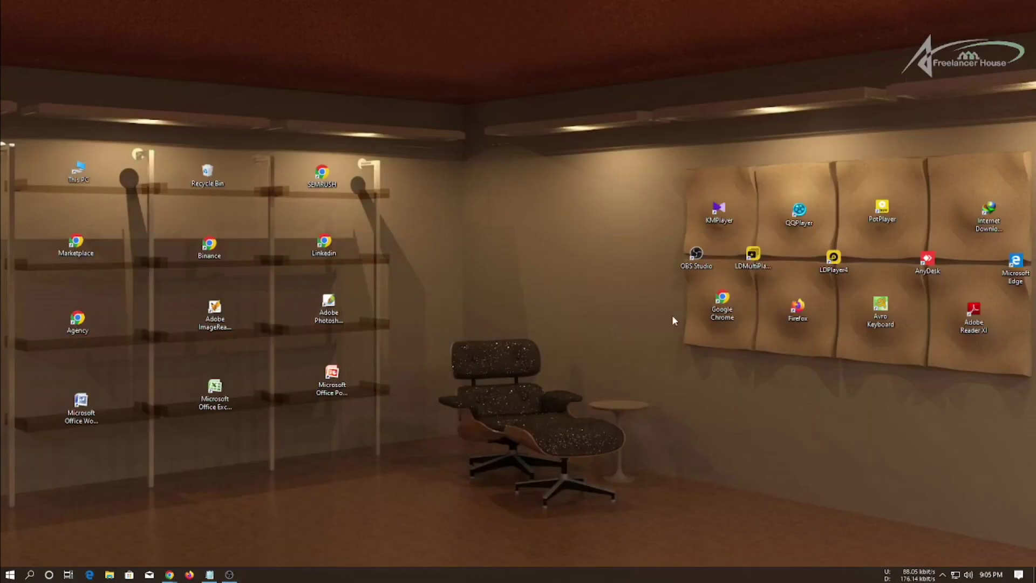
double_click(753, 258)
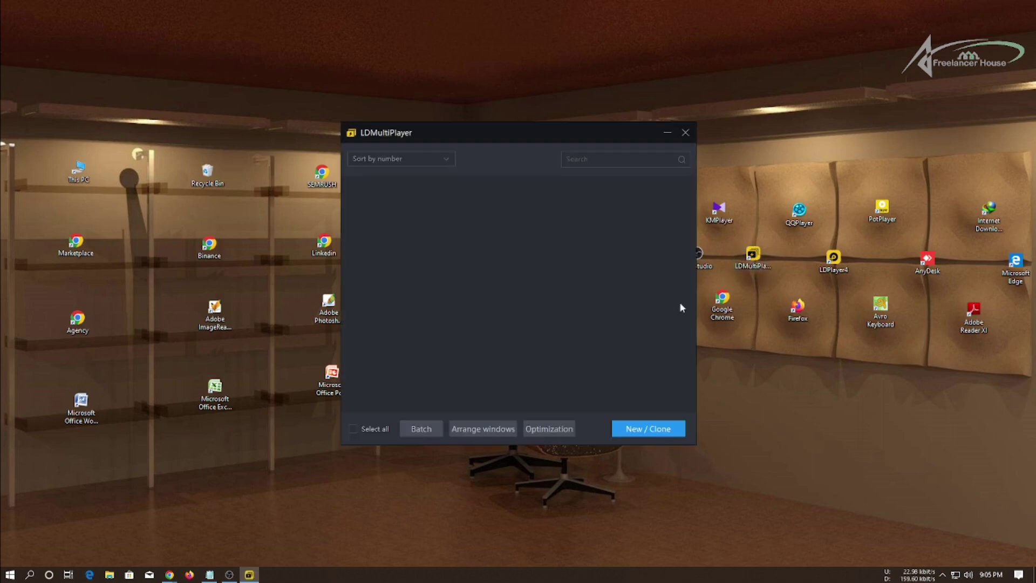
Take a screen capture of LDMultiPlayer annotated with a red arrow at New / Clone.
key(Print)
drag(26, 38, 761, 504)
click(772, 430)
drag(617, 319, 671, 415)
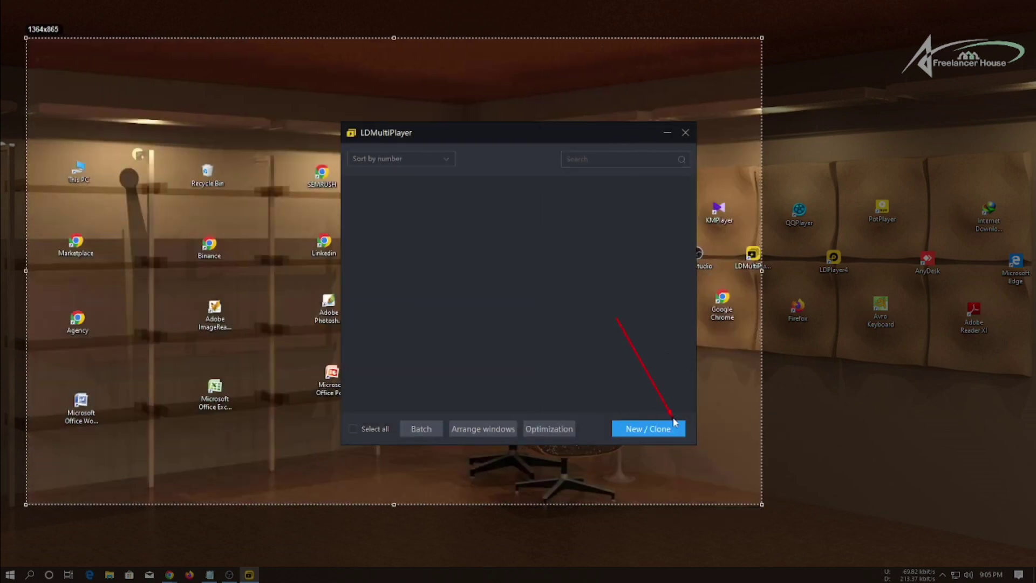
click(753, 515)
Create a brand-new LDPlayer instance from New / Clone, capturing the options with two arrows.
click(647, 430)
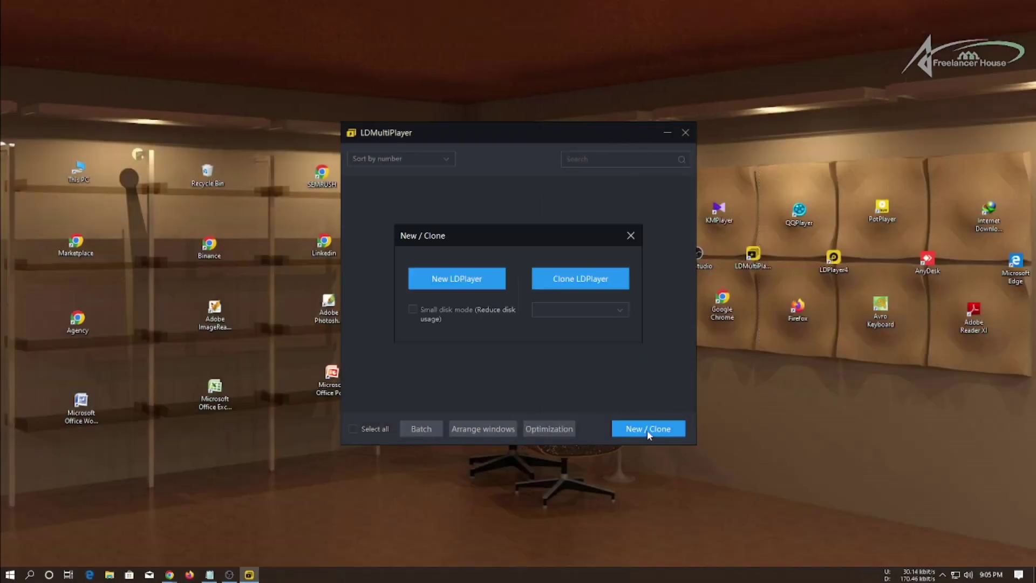
key(Print)
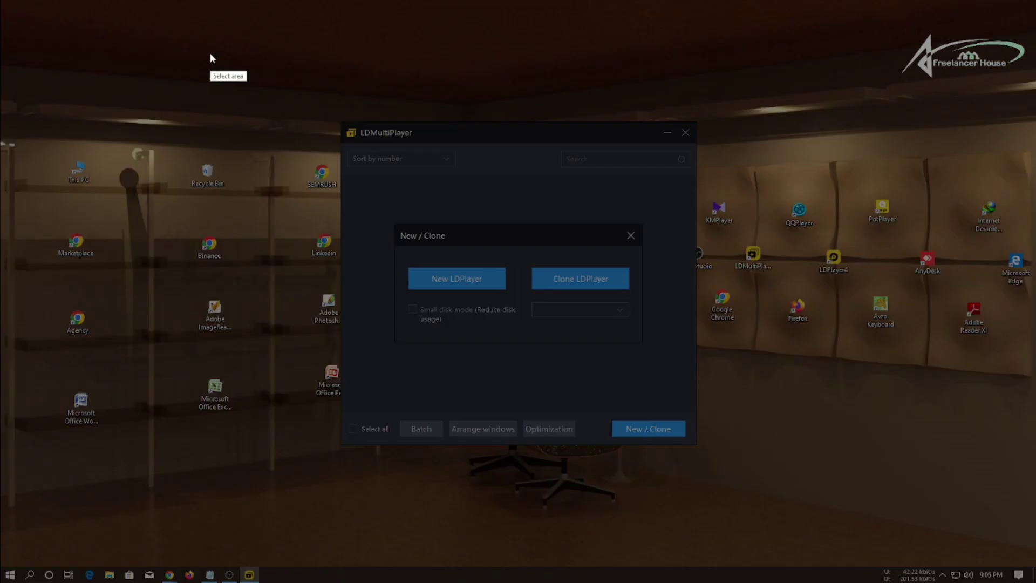
drag(210, 53, 780, 514)
click(790, 441)
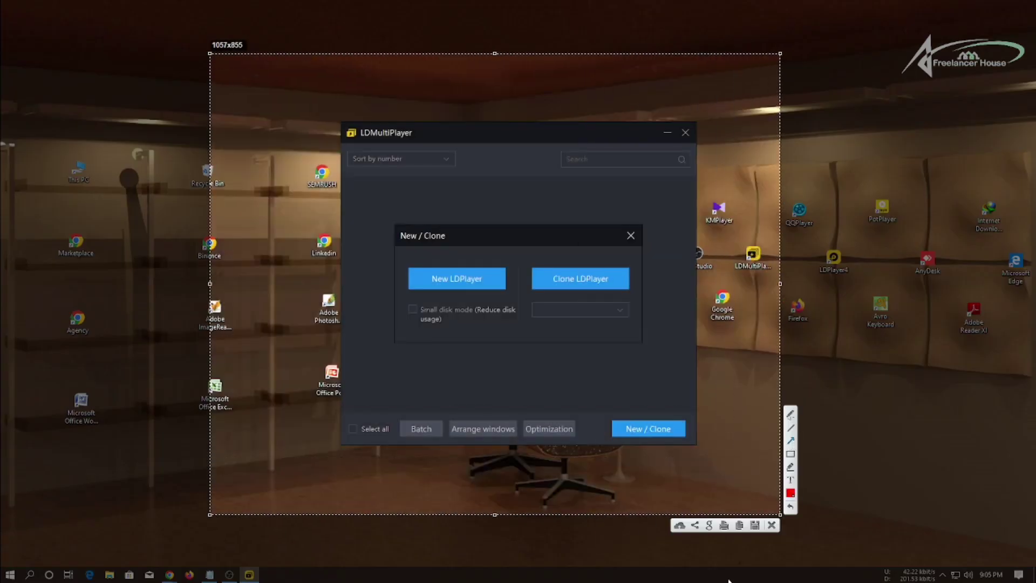
drag(363, 210, 417, 261)
drag(625, 175, 588, 264)
key(Escape)
click(453, 282)
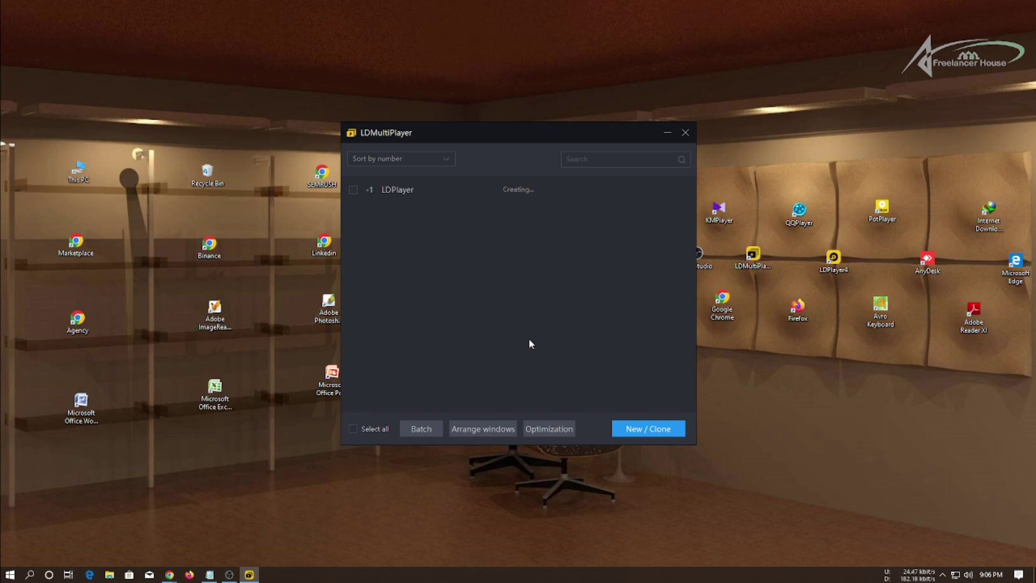
Refresh the desktop twice while the new instance is being created.
right_click(578, 77)
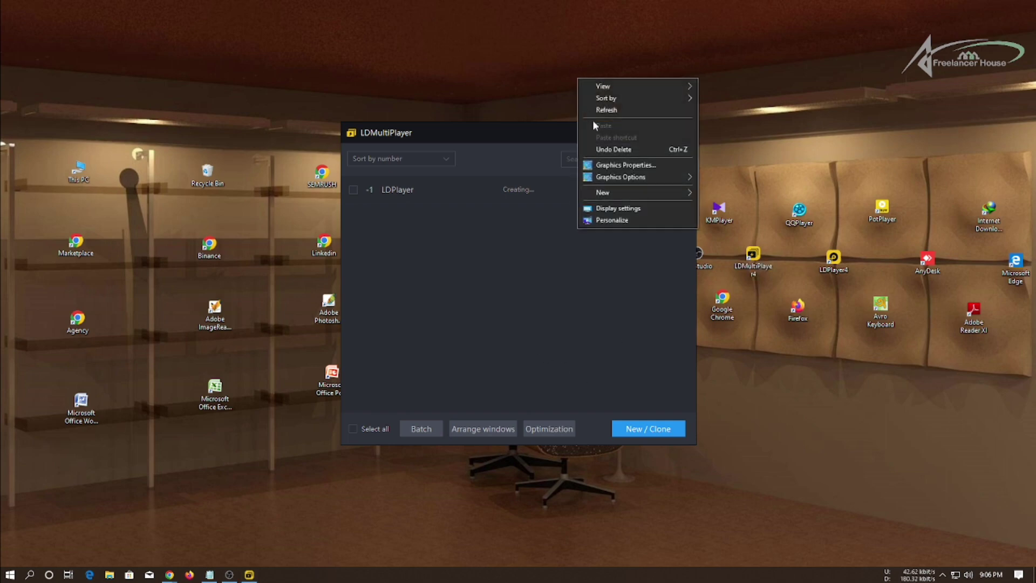
click(600, 111)
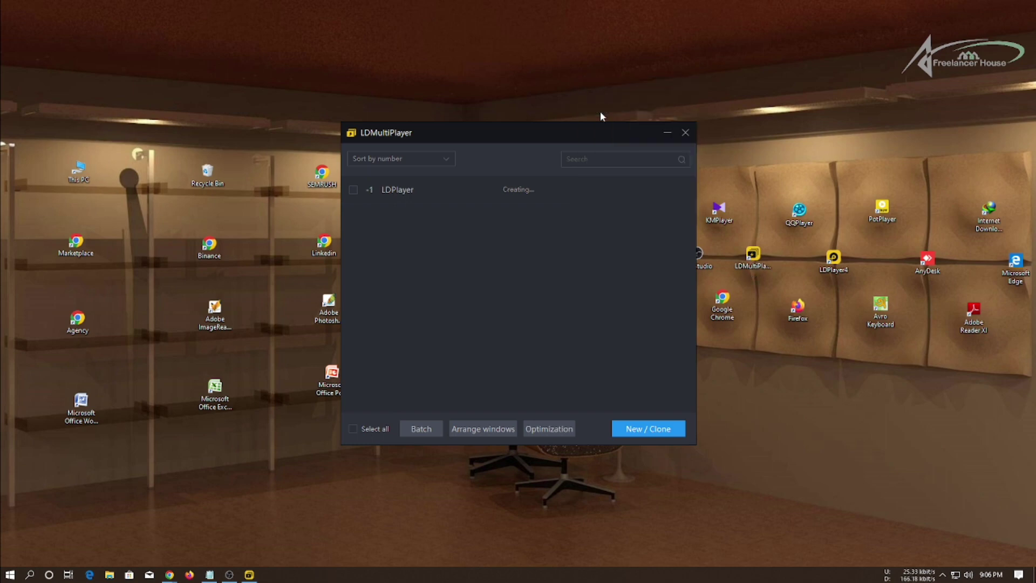
right_click(476, 82)
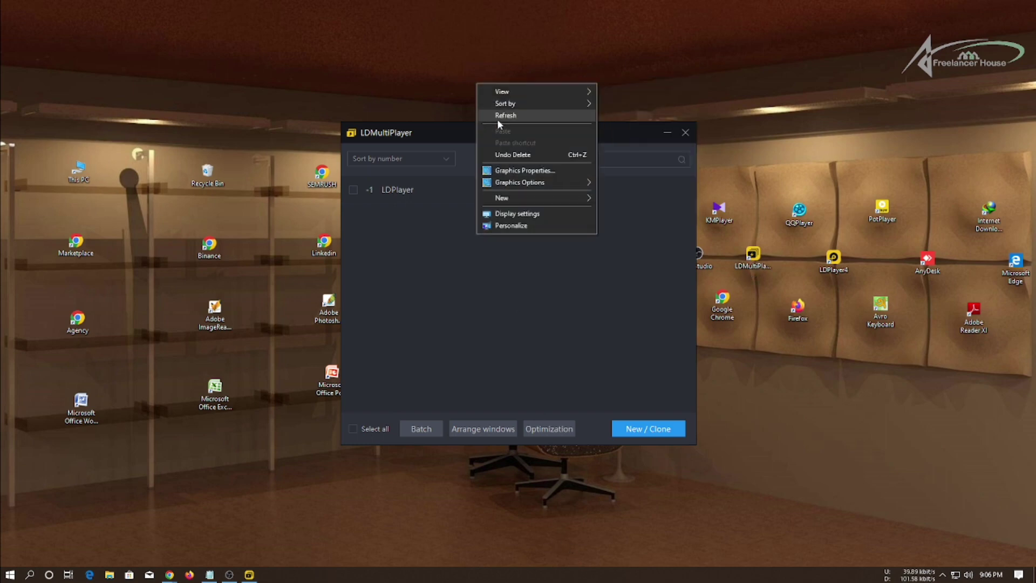
click(499, 117)
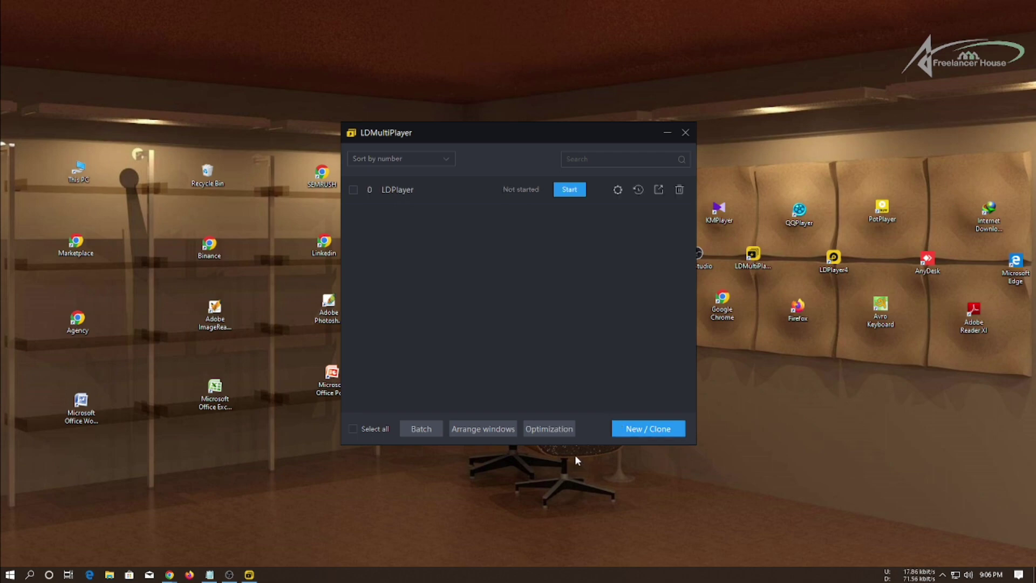
Clone LDPlayer into LDPlayer-1 and capture a screenshot with arrows at its checkbox and Start.
click(647, 429)
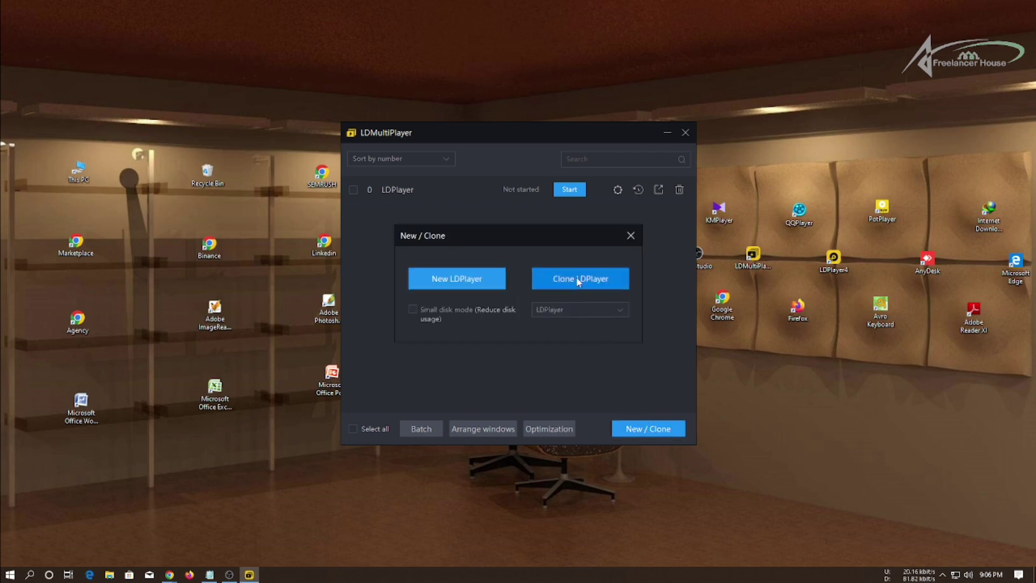
click(578, 279)
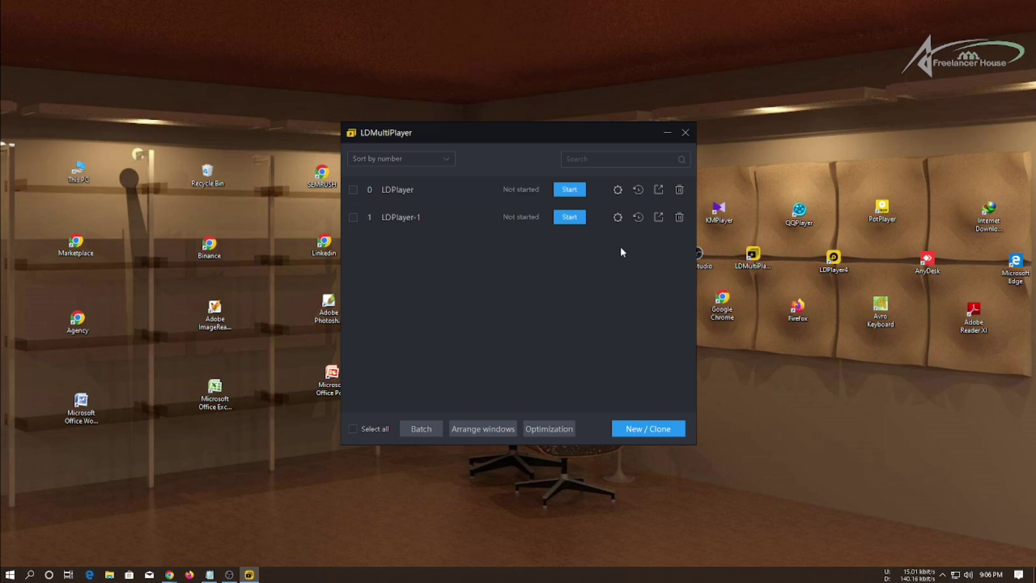
key(Print)
drag(169, 33, 738, 452)
click(748, 376)
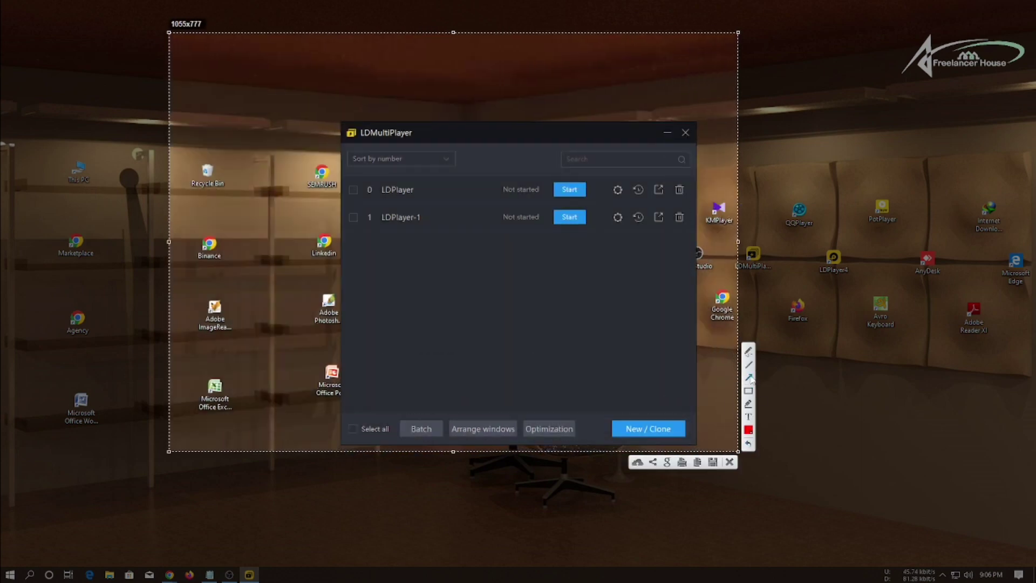
mouse_move(273, 174)
mouse_down()
mouse_move(376, 237)
mouse_move(356, 218)
mouse_up()
drag(499, 200, 546, 218)
click(728, 461)
Set LDPlayer-1 to mobile-mode resolution 540x960 and save the settings.
click(617, 189)
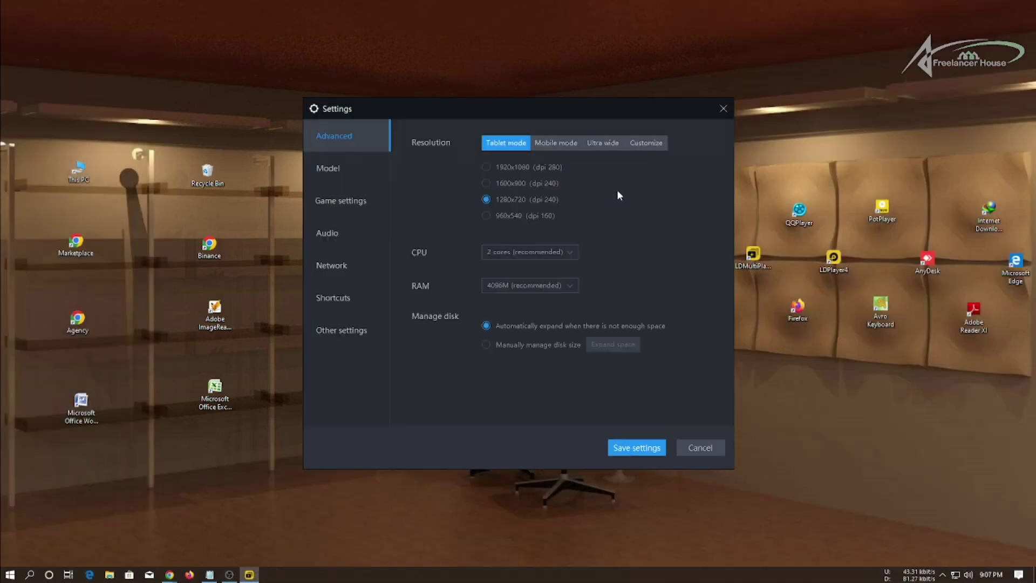
click(555, 142)
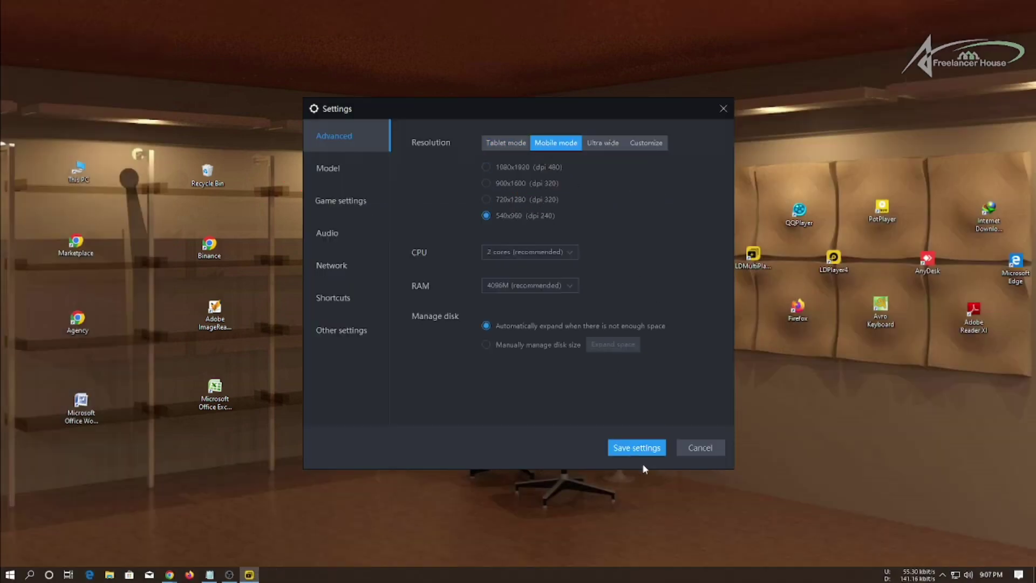
click(634, 452)
click(620, 215)
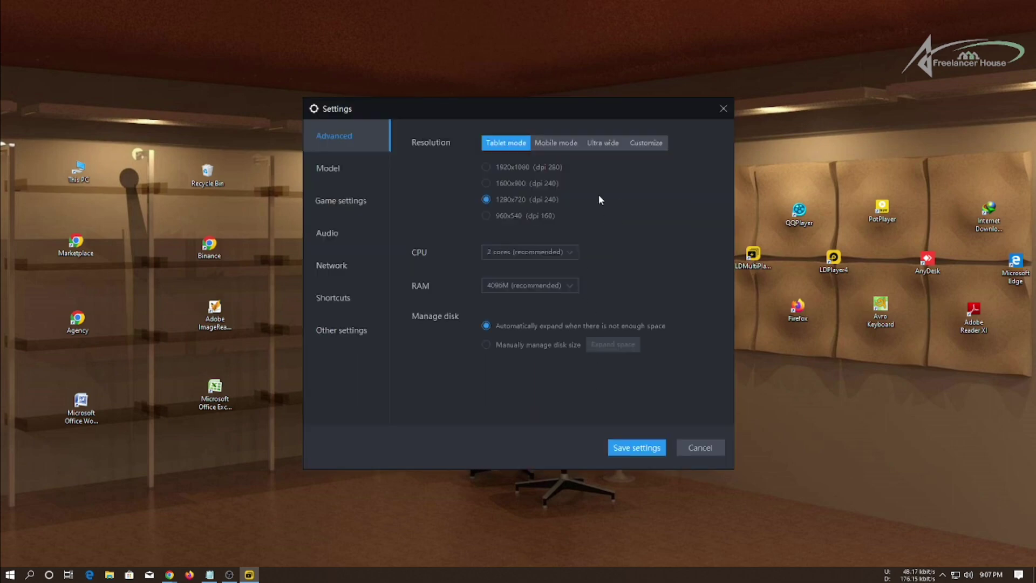
click(556, 142)
click(486, 215)
click(640, 451)
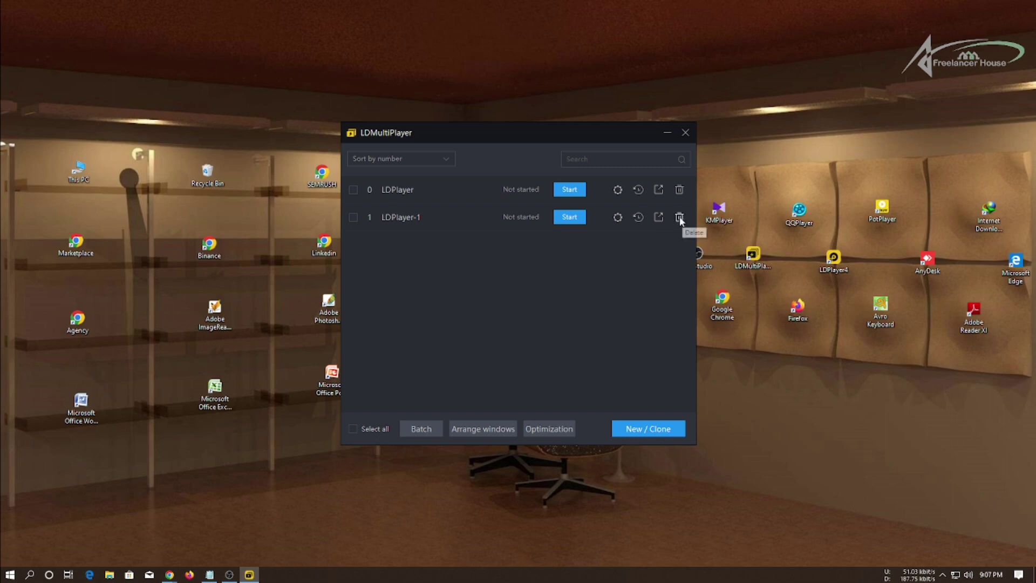
Delete LDPlayer-1, clone LDPlayer again, save its mobile-mode settings, and start it.
click(679, 218)
click(482, 333)
click(652, 428)
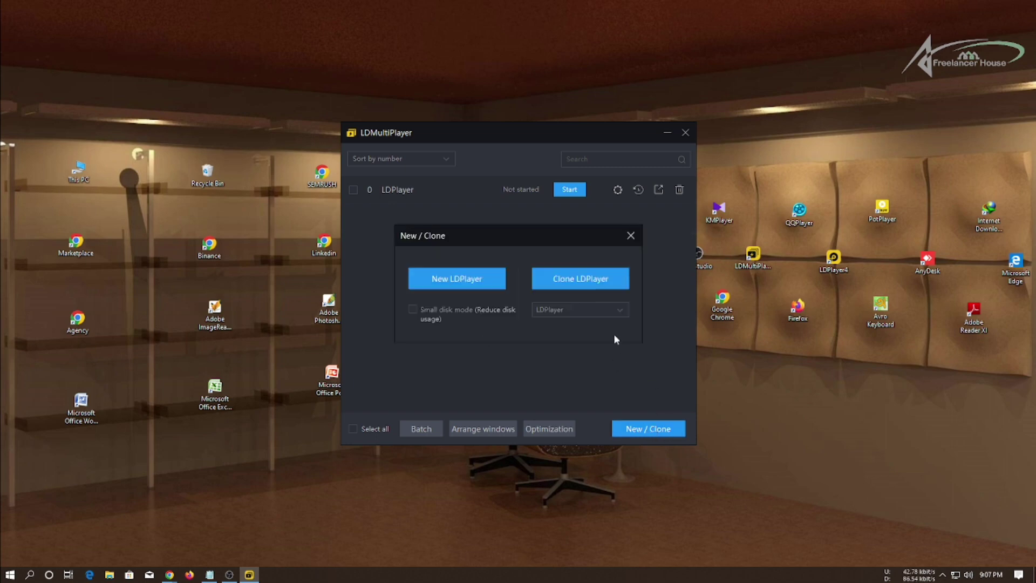
click(578, 277)
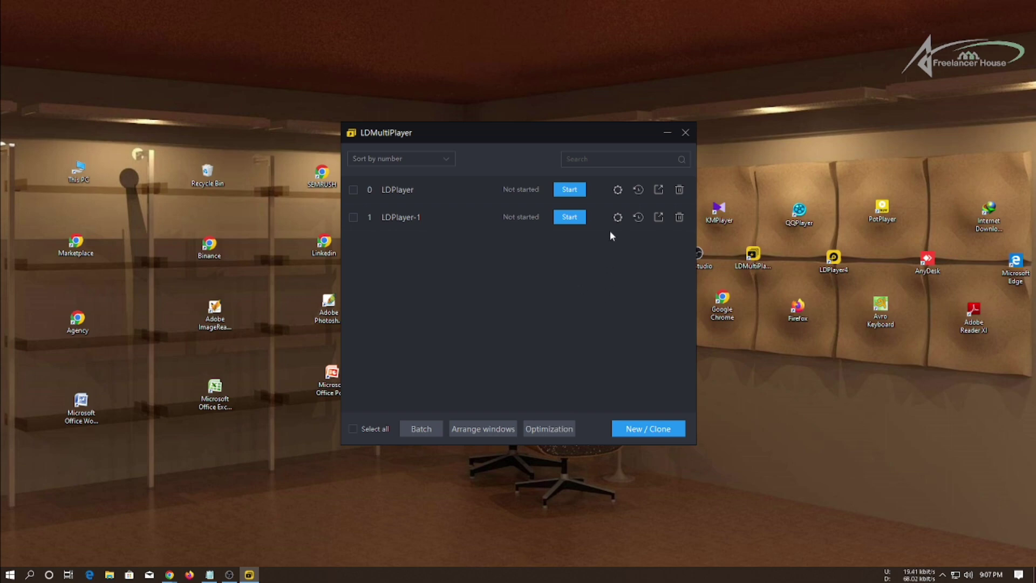
click(617, 217)
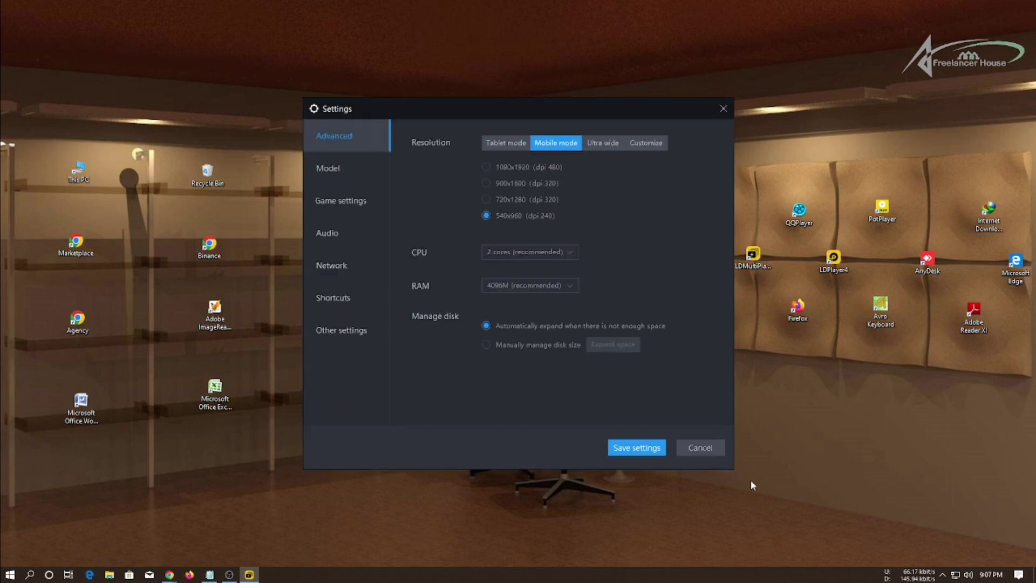
click(653, 449)
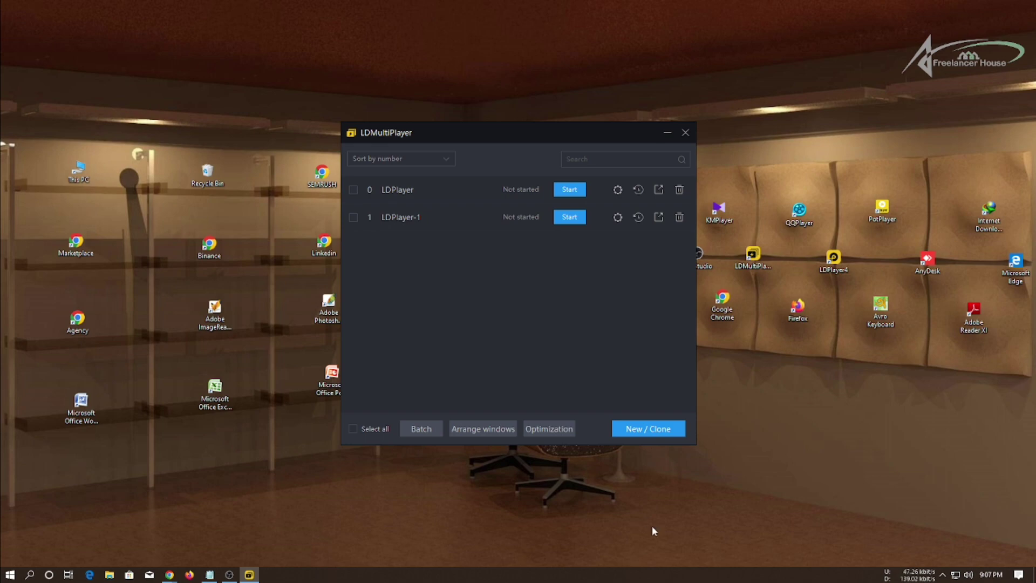
click(571, 218)
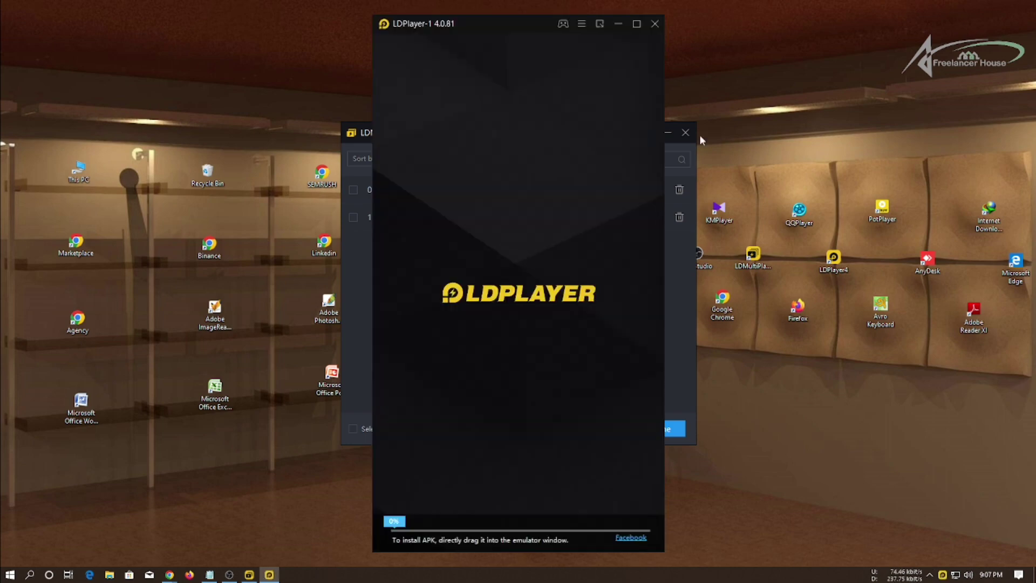
Minimize LDMultiPlayer and move the booting LDPlayer-1 window to the right of the desktop.
click(669, 129)
click(667, 131)
right_click(676, 129)
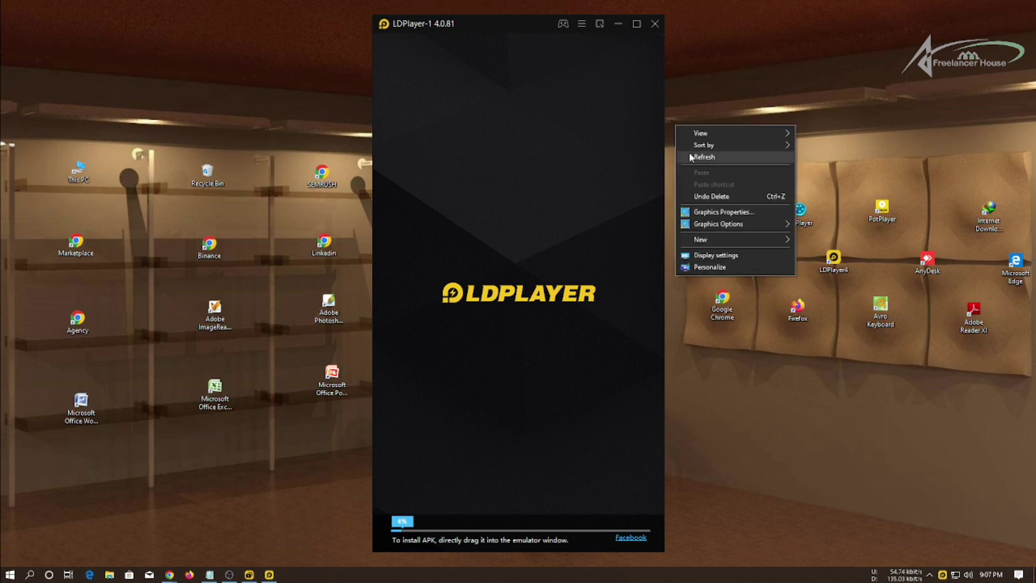
click(509, 4)
drag(517, 25, 718, 20)
click(477, 218)
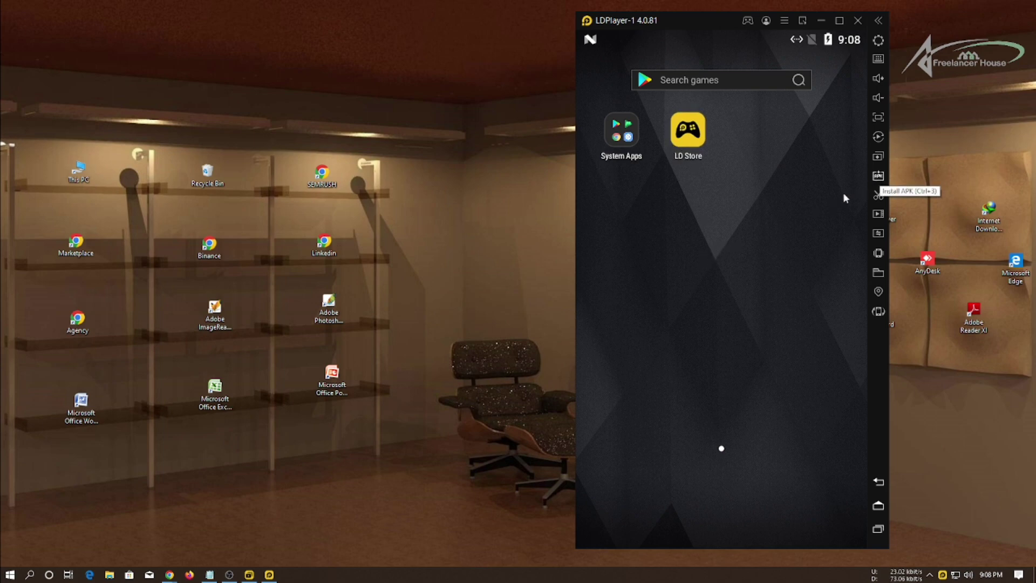
Capture a screenshot circling the emulator's Install APK sidebar button.
key(Print)
drag(465, 148, 983, 334)
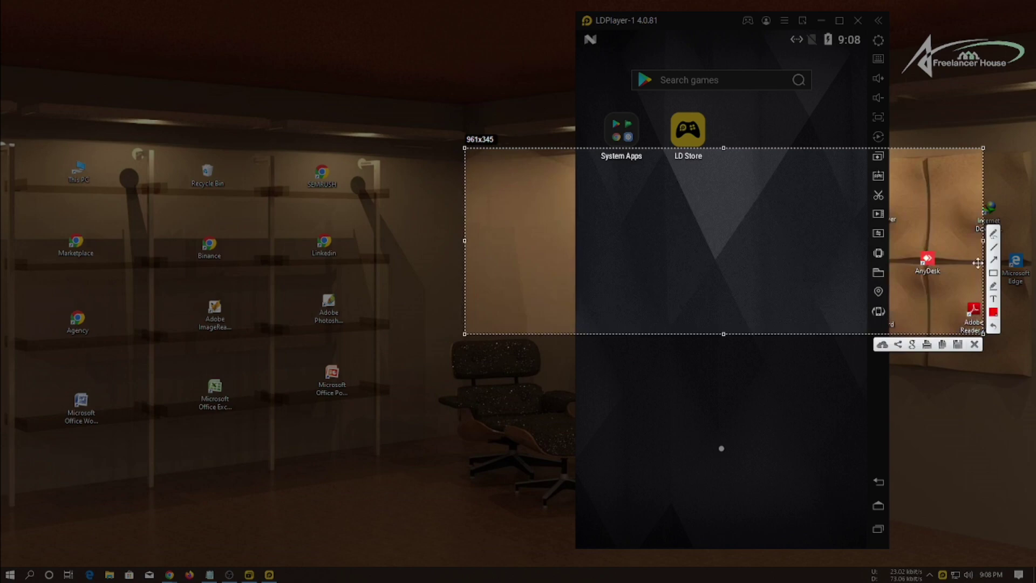
mouse_move(853, 163)
mouse_down()
mouse_move(879, 186)
mouse_move(892, 168)
mouse_up()
click(974, 345)
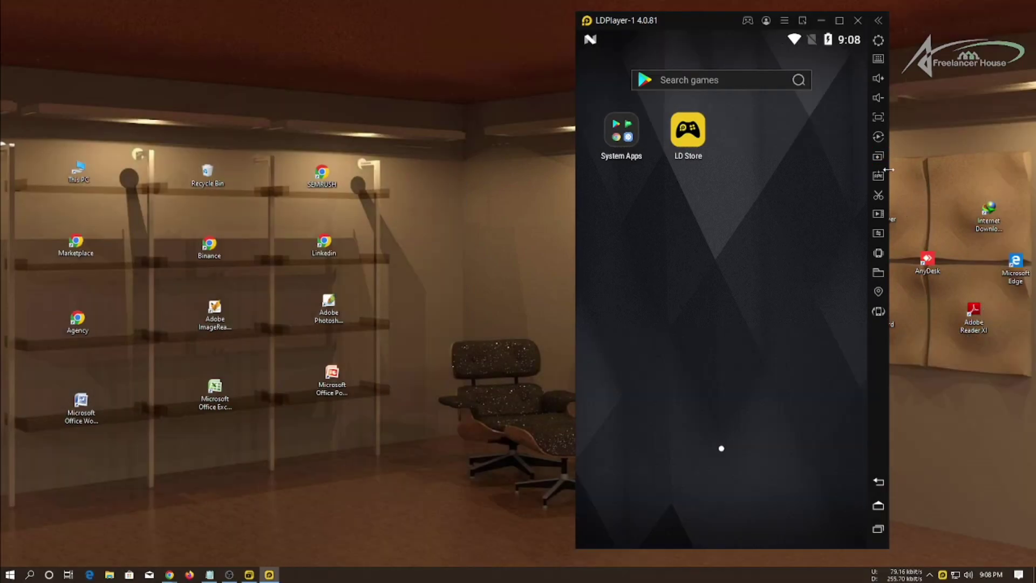
Install the TextMeUp APK and then the Private Internet Access APK from Downloads.
click(878, 175)
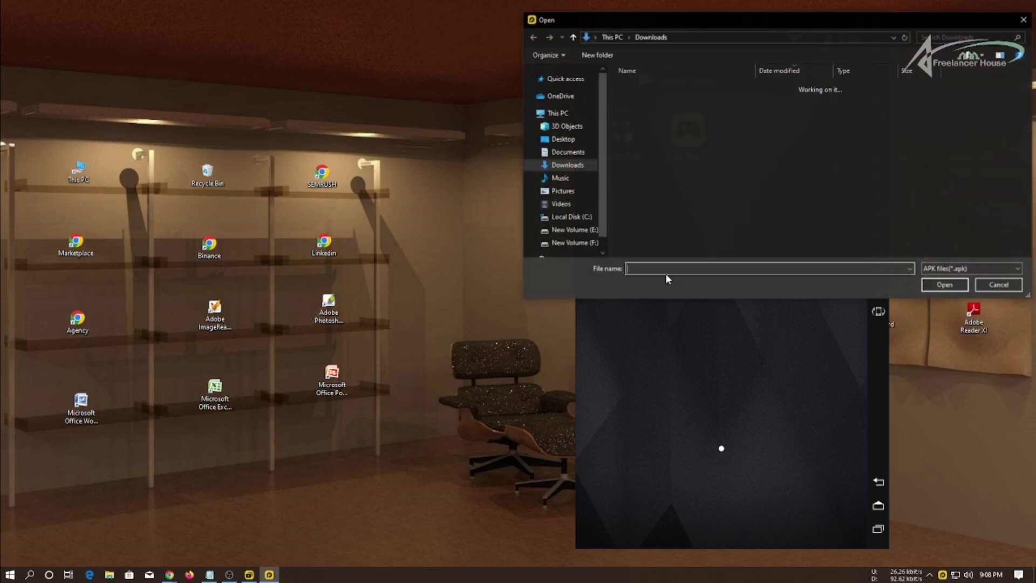
double_click(653, 101)
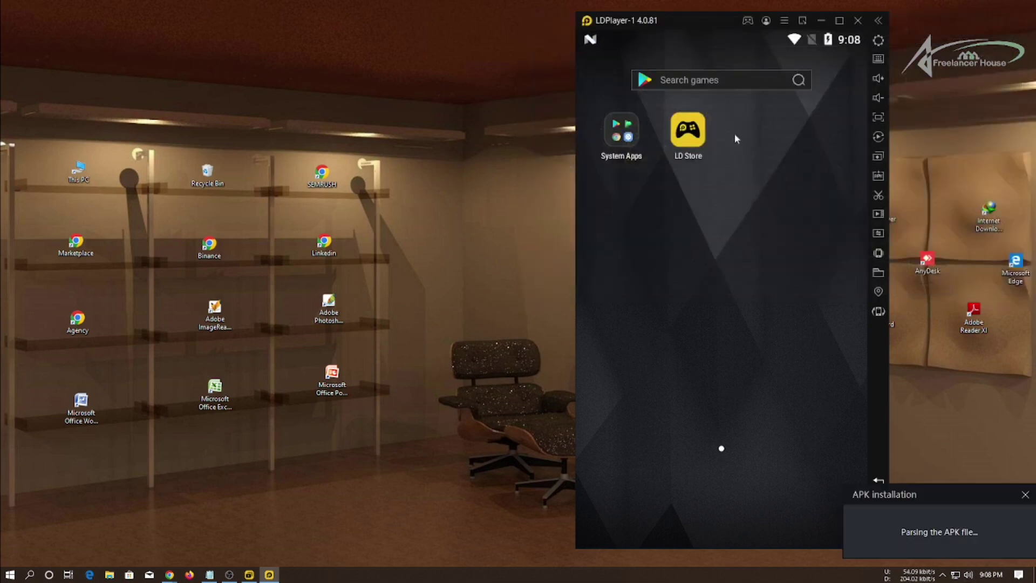
key(ctrl+3)
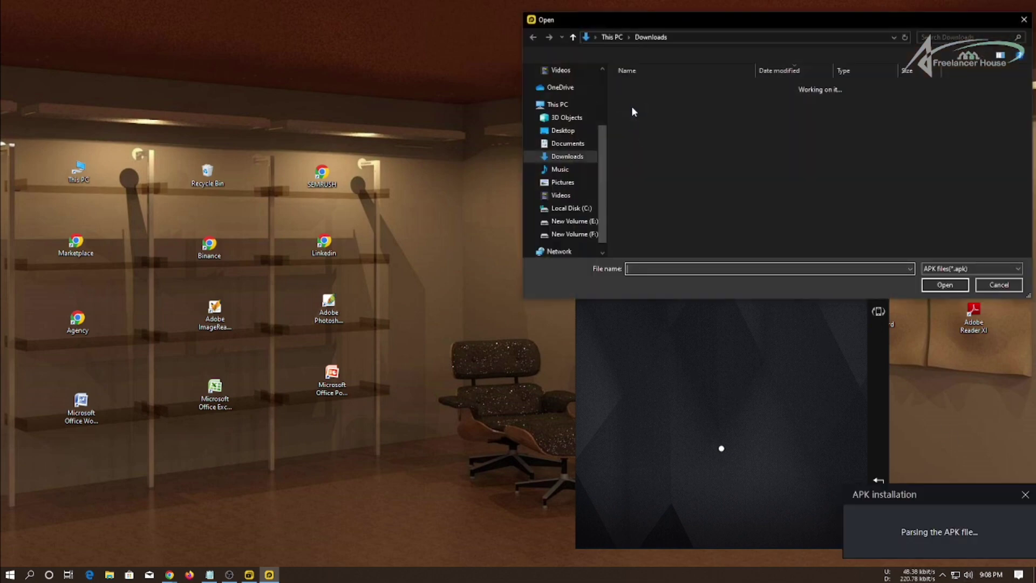
click(656, 112)
double_click(654, 112)
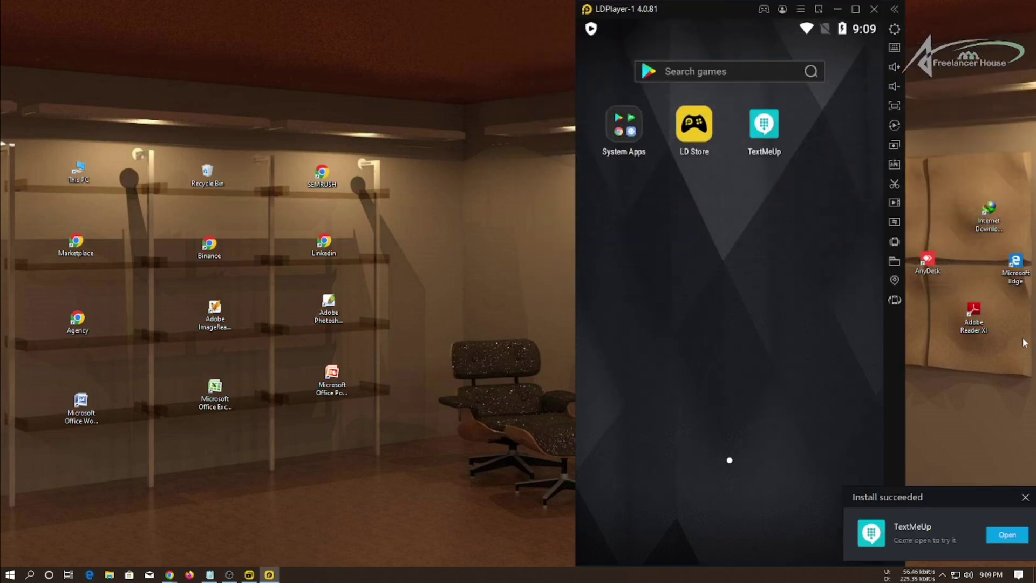
click(1025, 494)
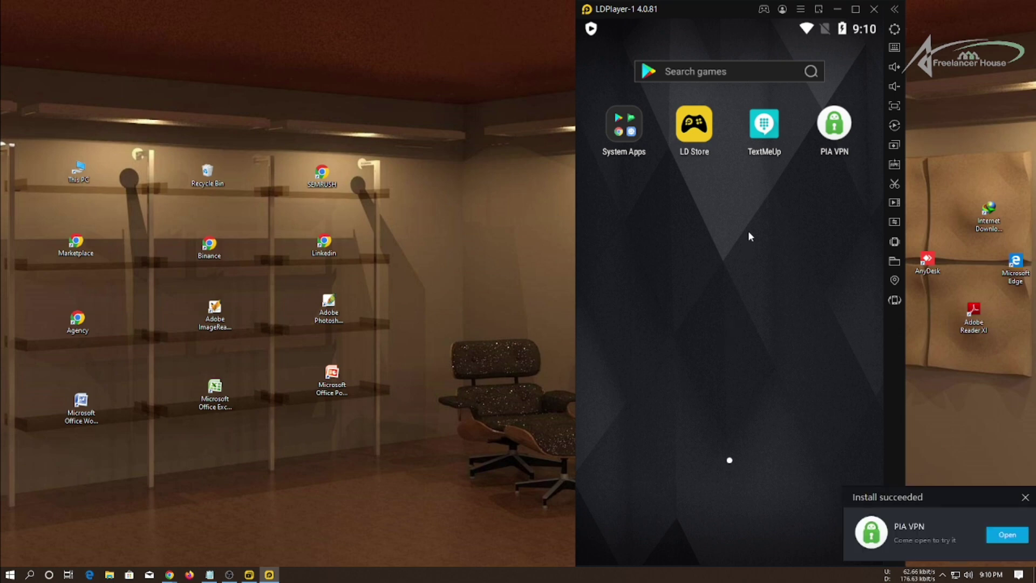
Launch PIA VPN and copy the account username from the Notepad credentials note.
key(alt+Tab)
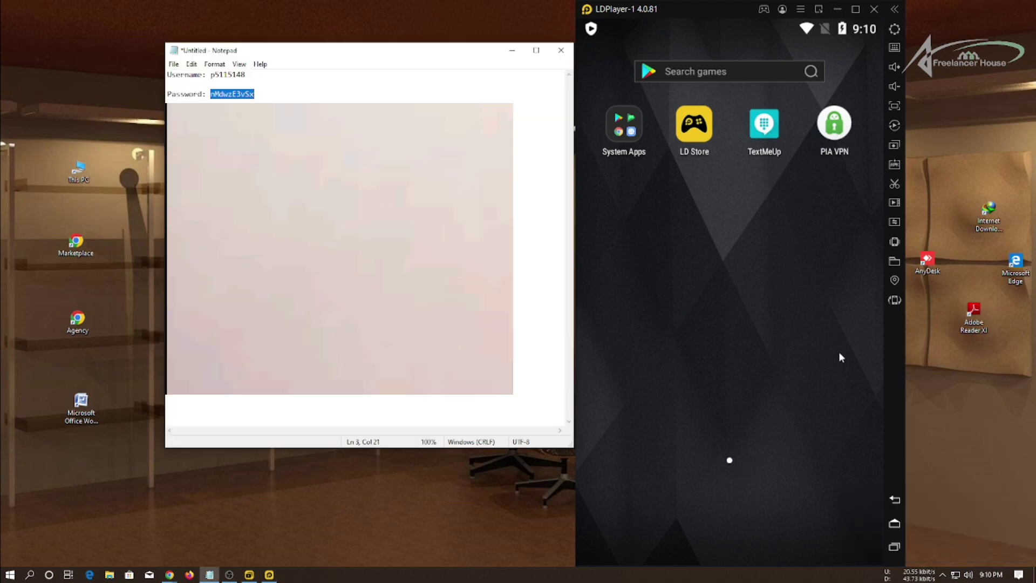
click(839, 131)
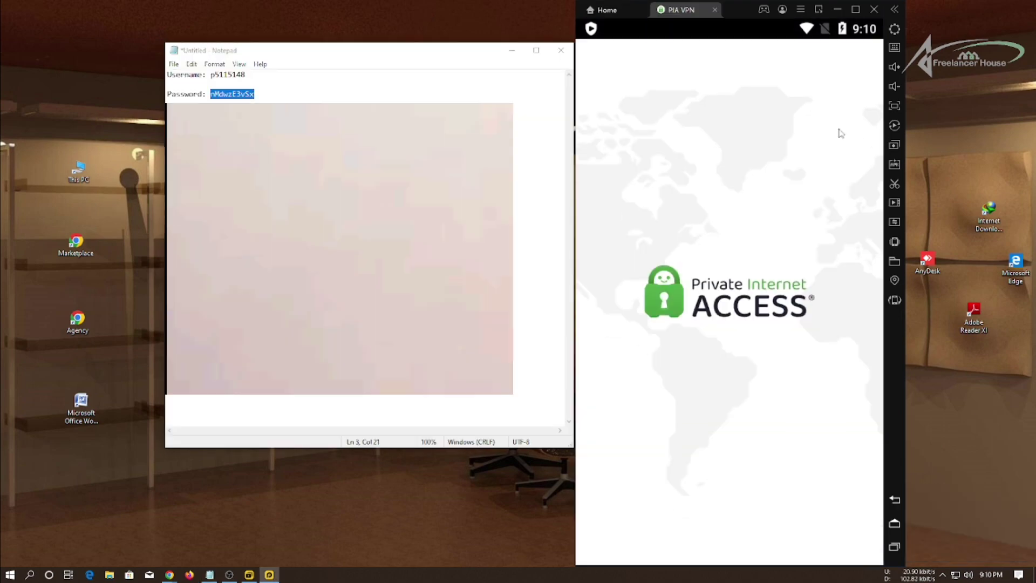
double_click(233, 76)
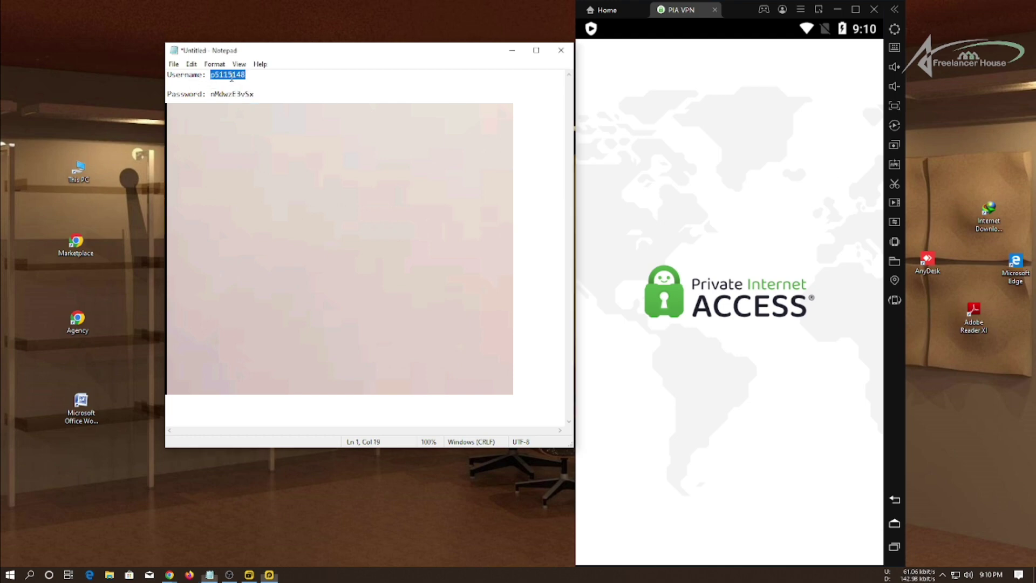
right_click(231, 76)
click(254, 108)
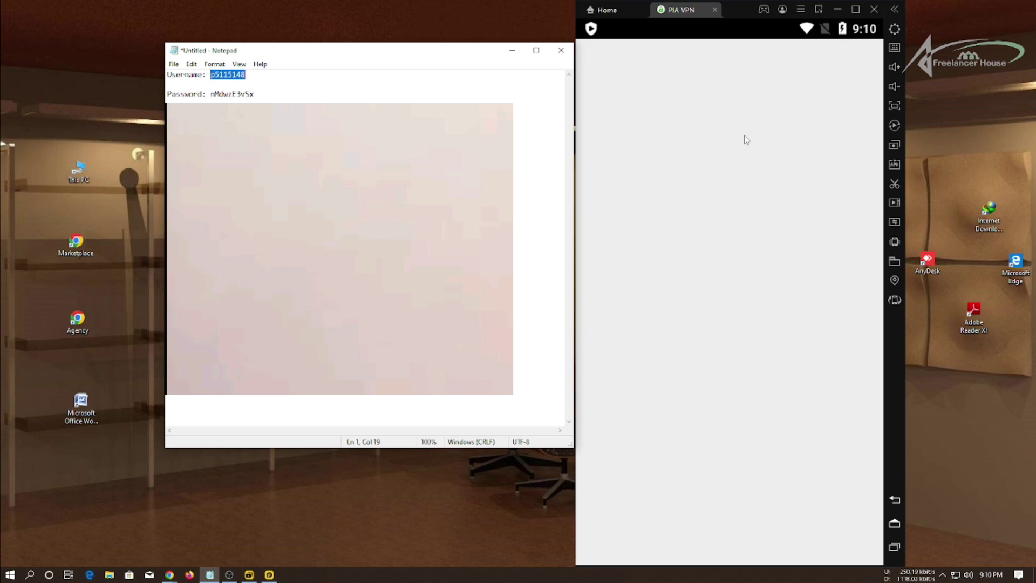
Fill PIA's sign-in form with the saved username and password and submit the login.
click(738, 525)
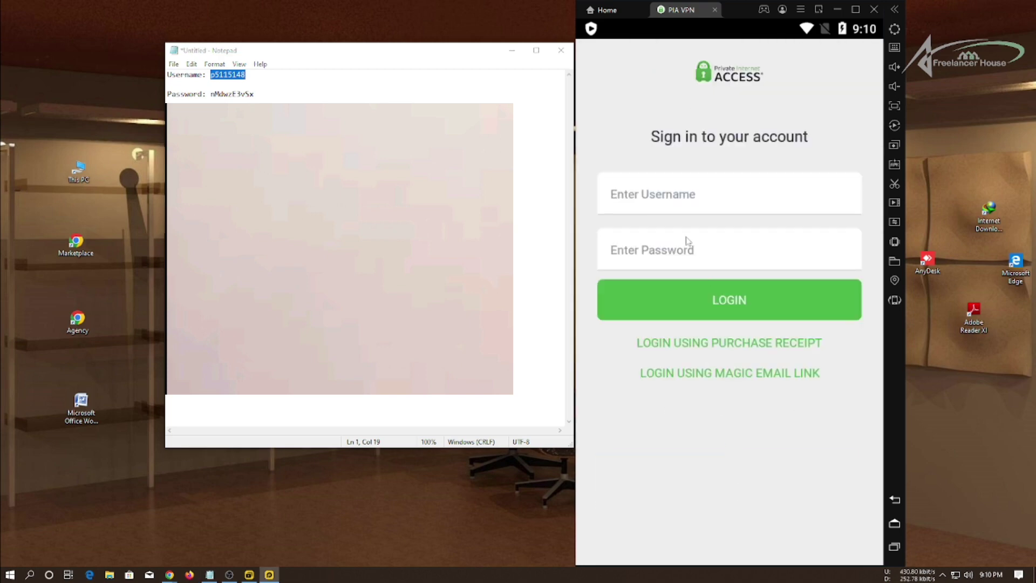
click(663, 201)
key(ctrl+v)
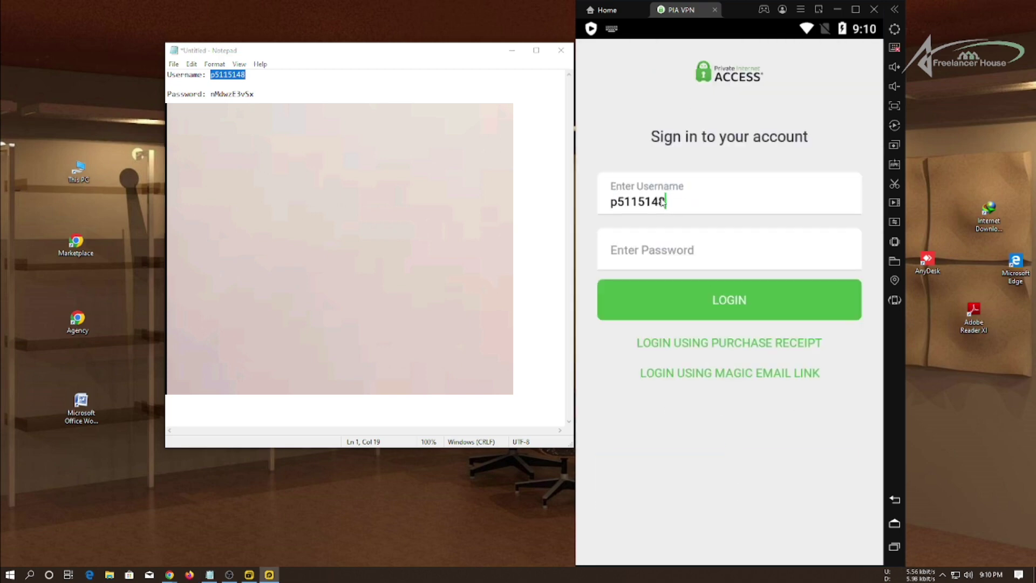
click(249, 92)
double_click(232, 94)
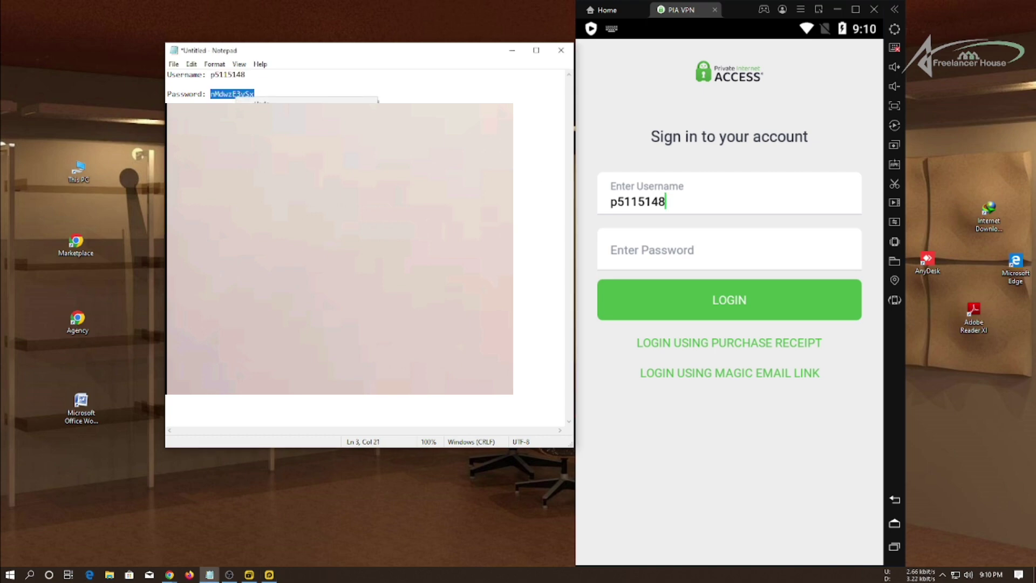
click(700, 251)
key(ctrl+v)
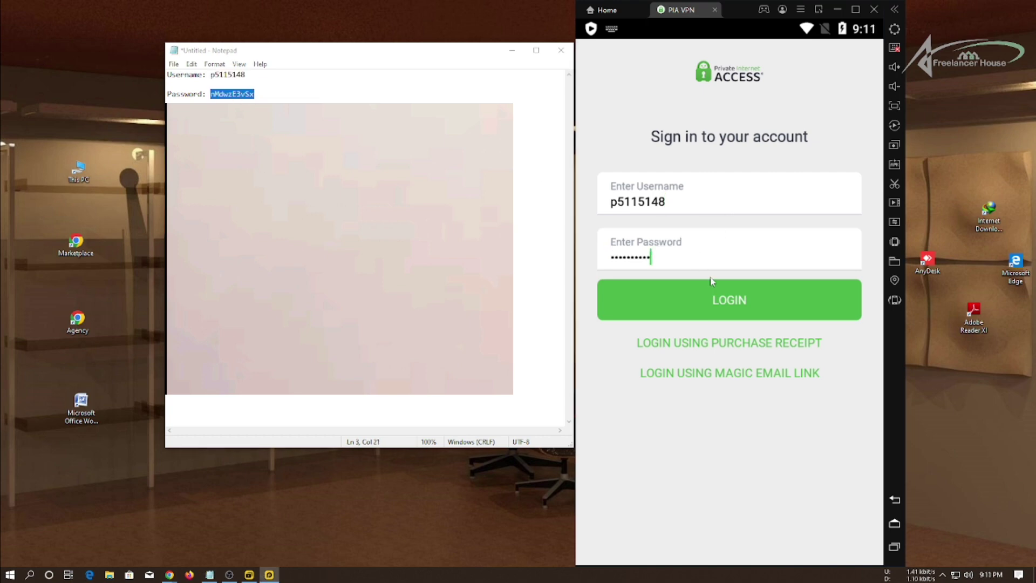
click(748, 308)
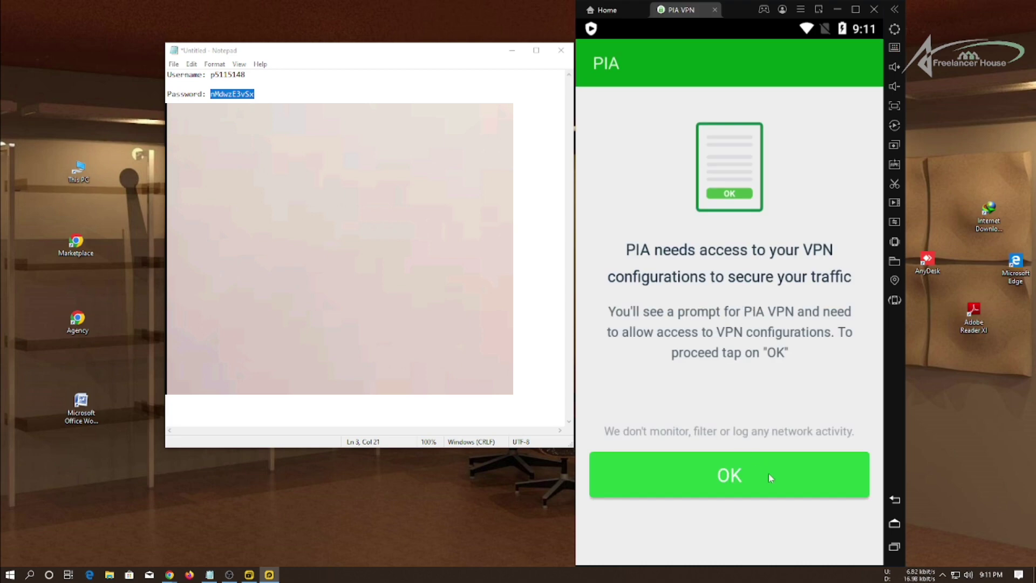
Grant PIA VPN its VPN-configuration access and allow the connection request.
click(768, 475)
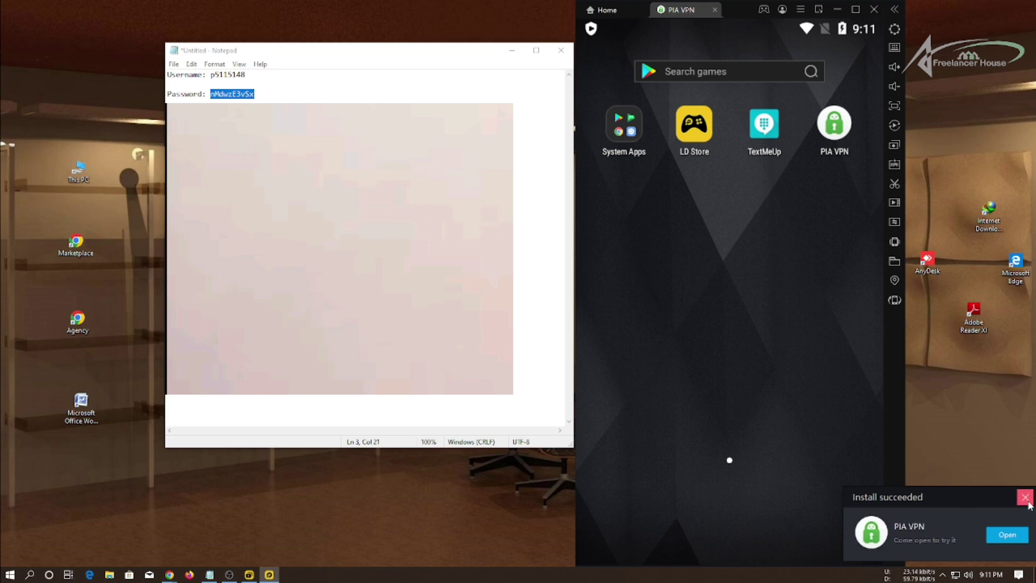
click(1027, 499)
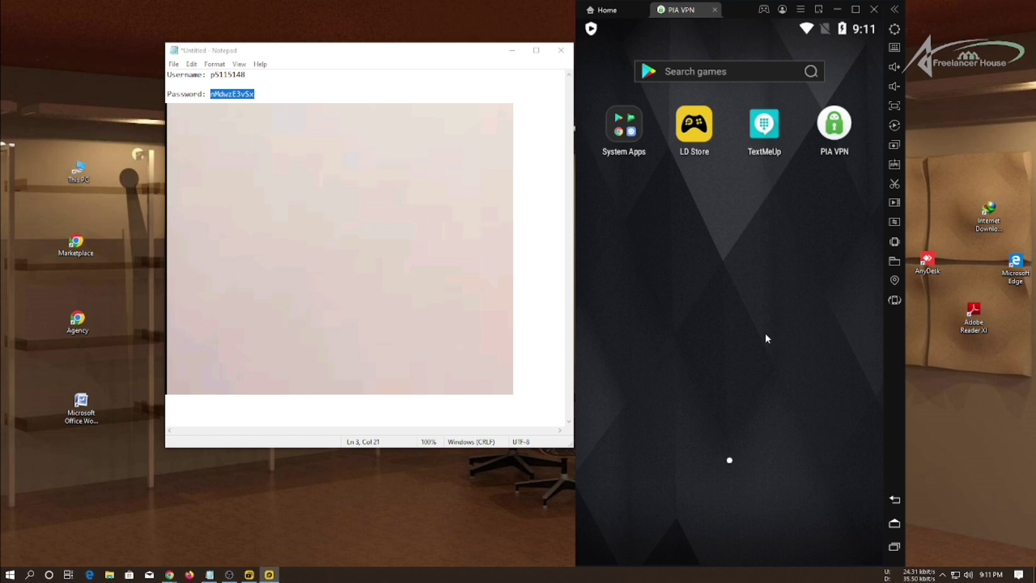
click(834, 130)
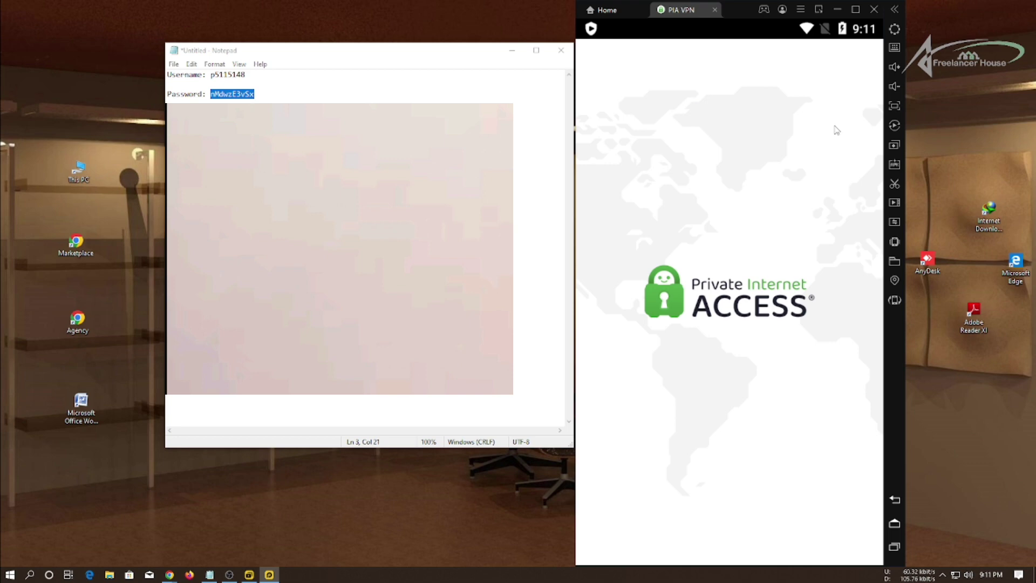
right_click(913, 106)
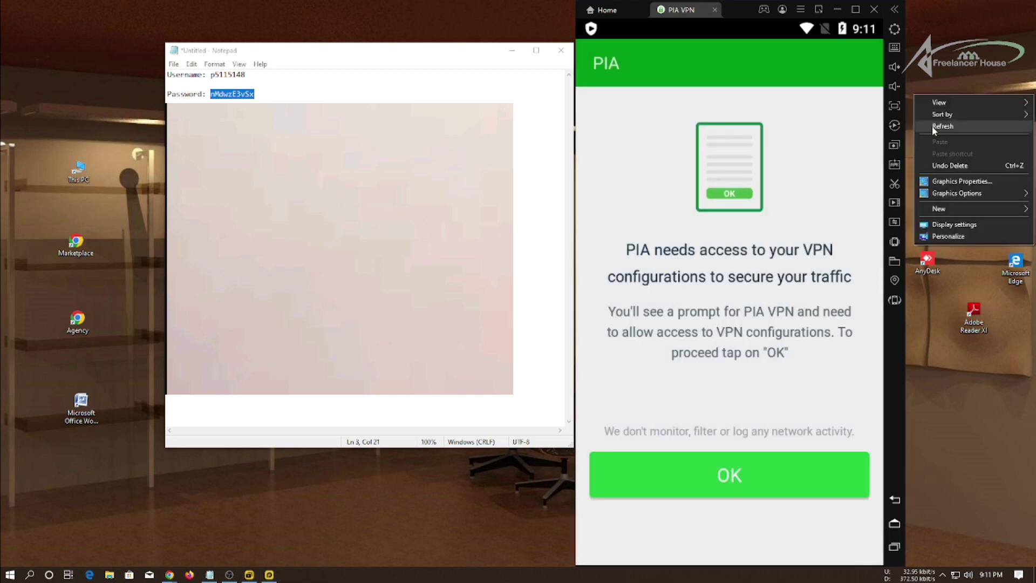
click(931, 126)
click(751, 469)
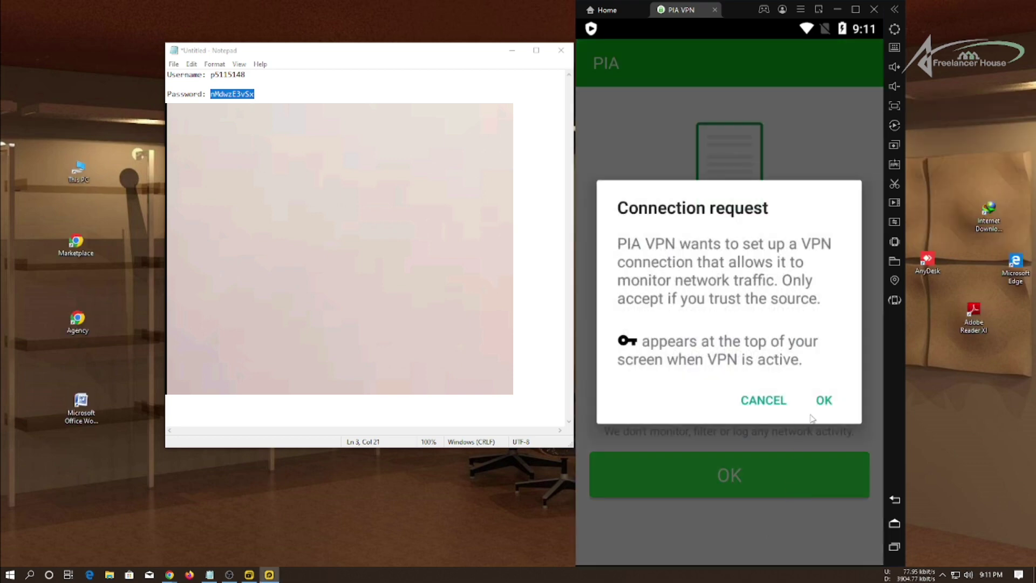
click(821, 399)
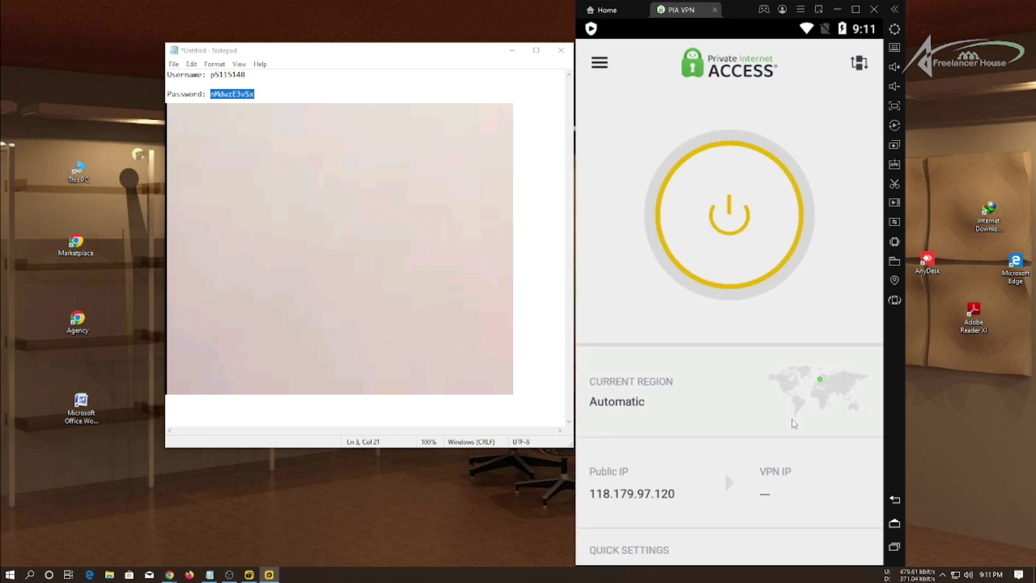
Search regions for 'flo', connect to US Florida, and return to the home screen.
click(637, 402)
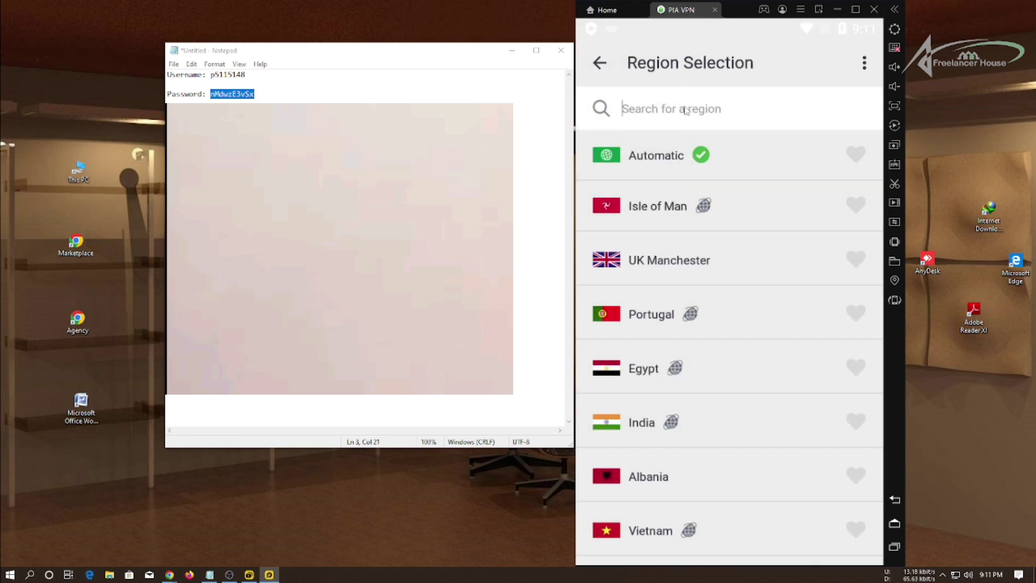
text(flo)
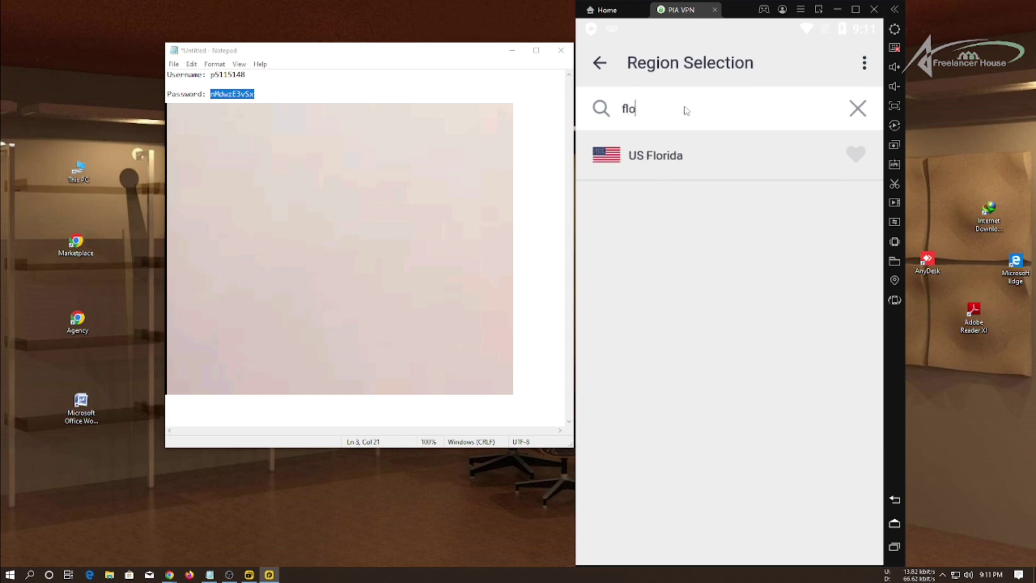
click(677, 173)
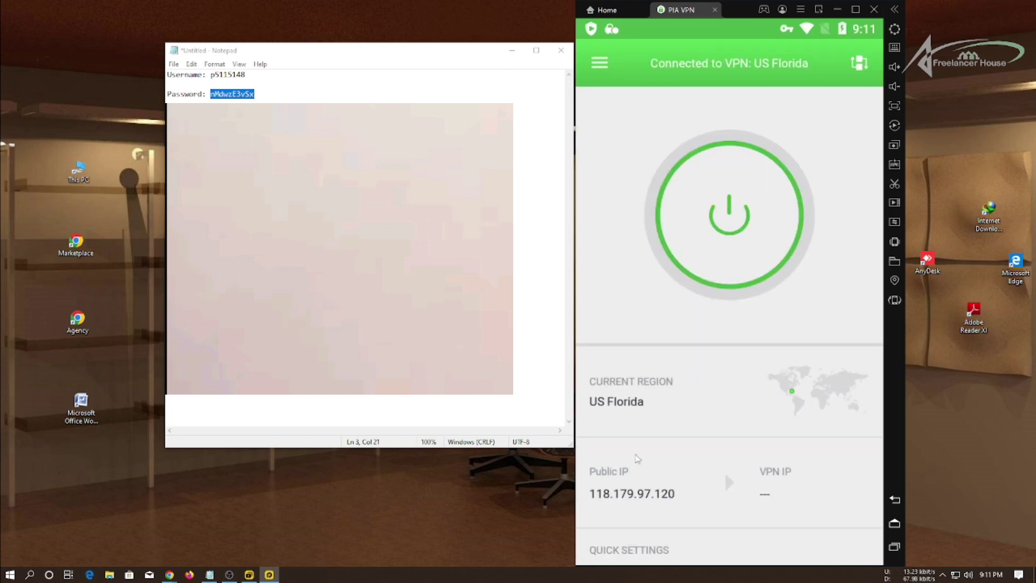
click(894, 522)
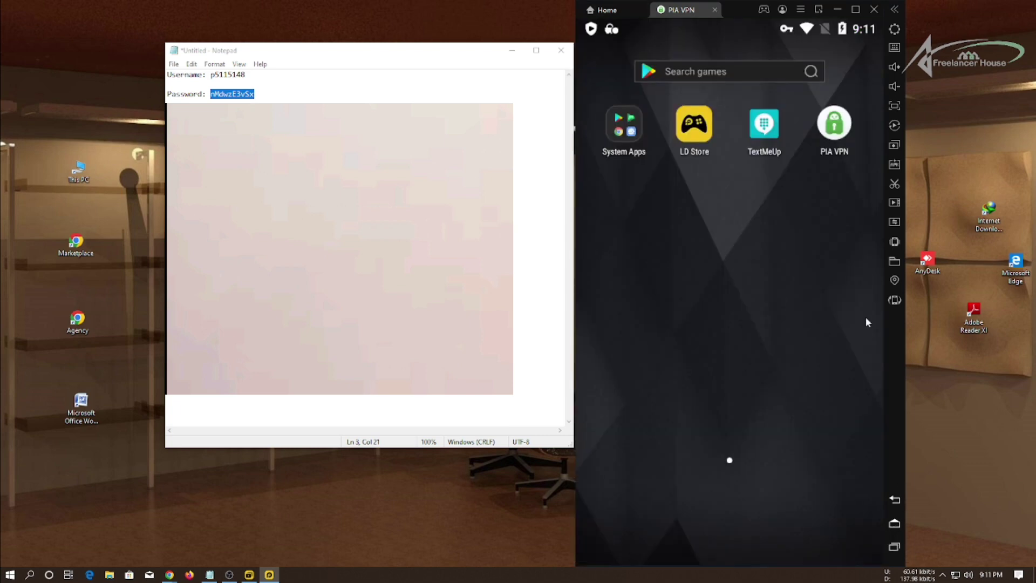
Open the Play Store from System Apps and begin Google sign-in.
click(620, 120)
click(627, 176)
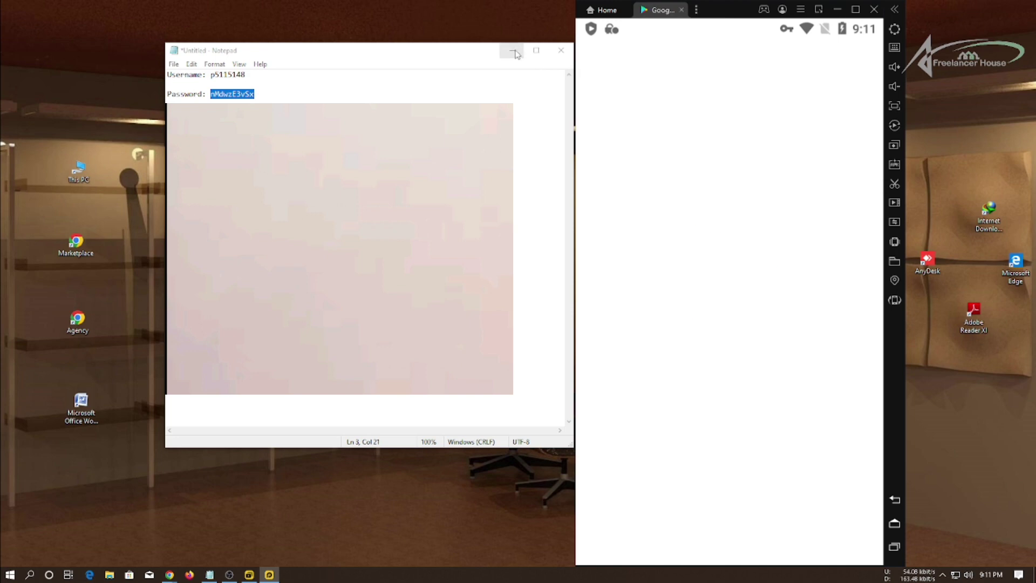
click(512, 50)
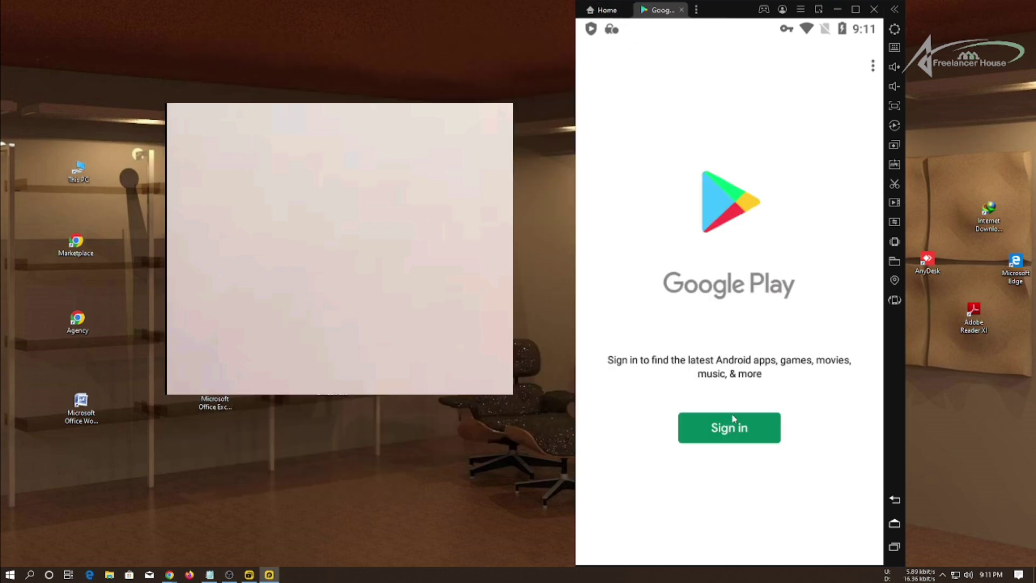
click(731, 427)
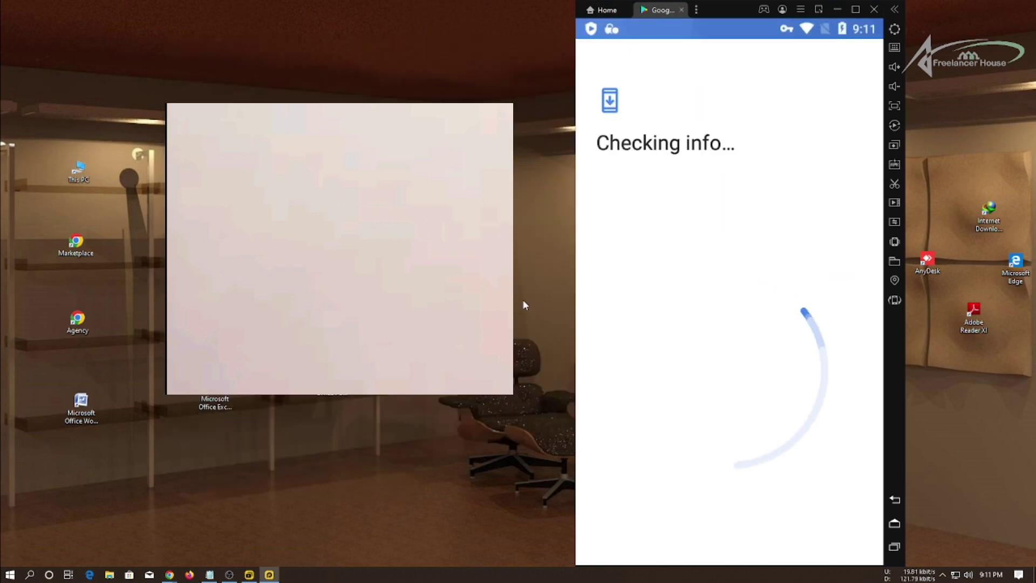
Paste the account e-mail into Email or phone and continue to the password page.
click(211, 575)
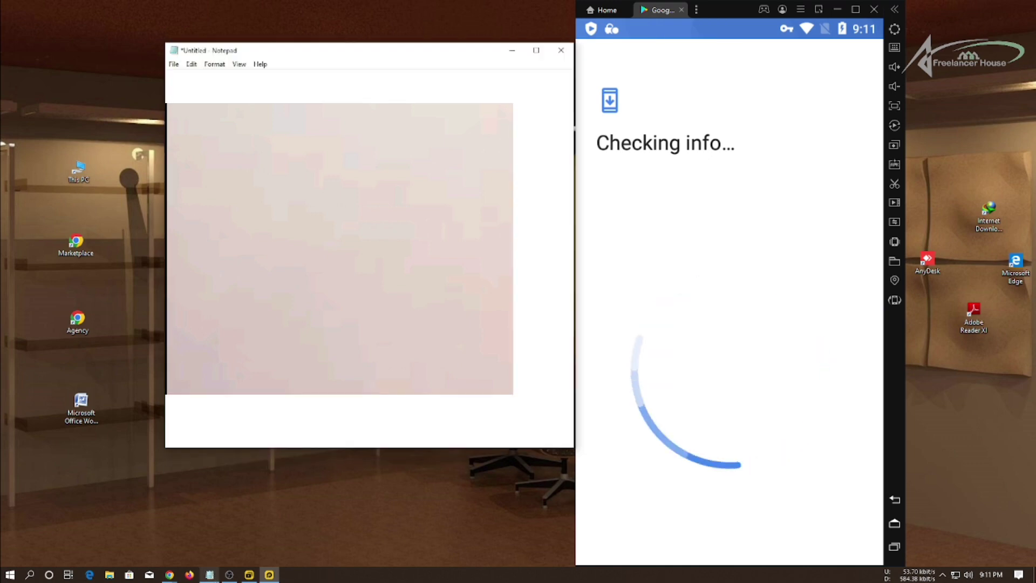
click(169, 143)
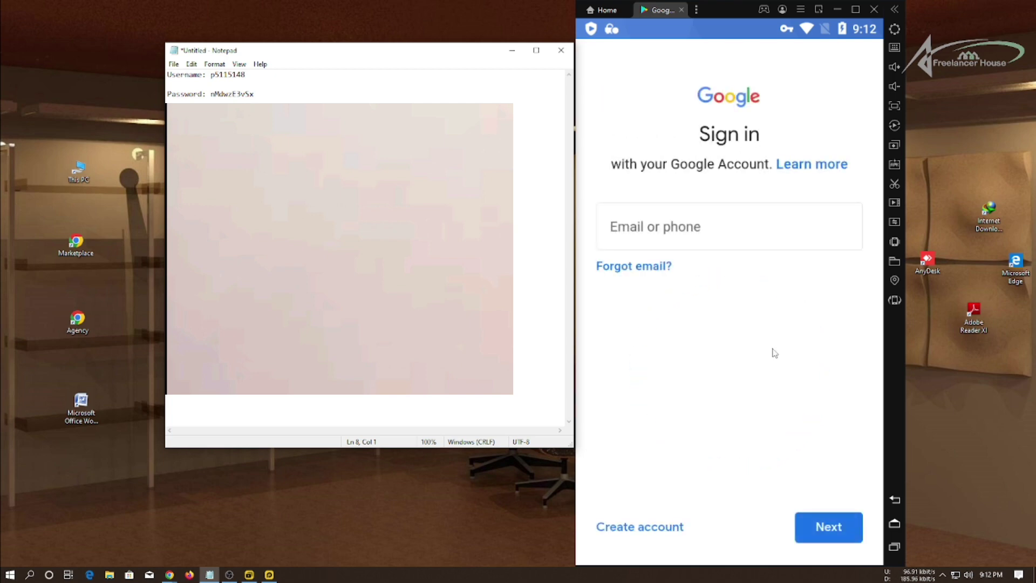
click(705, 235)
key(ctrl+v)
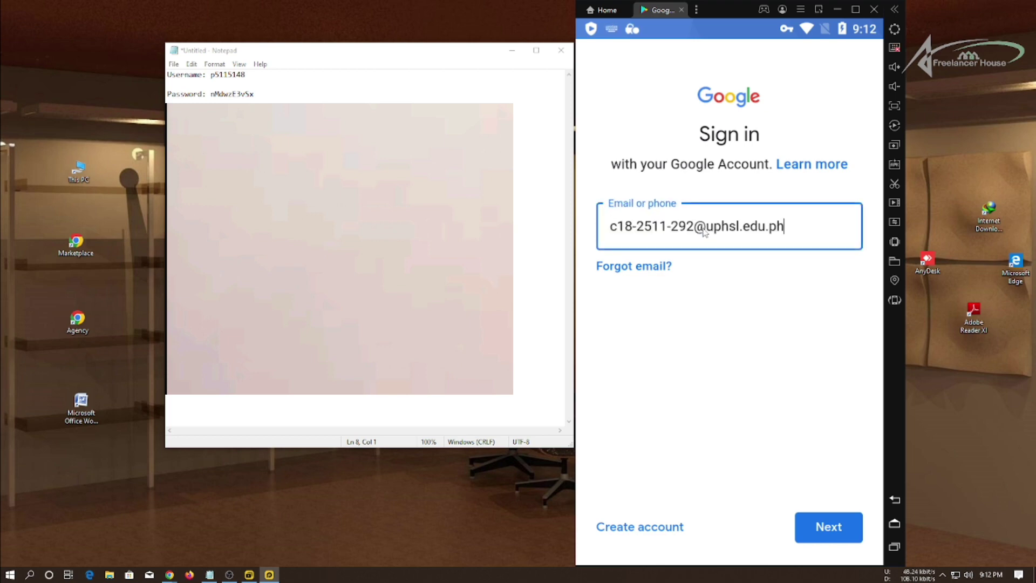
click(292, 142)
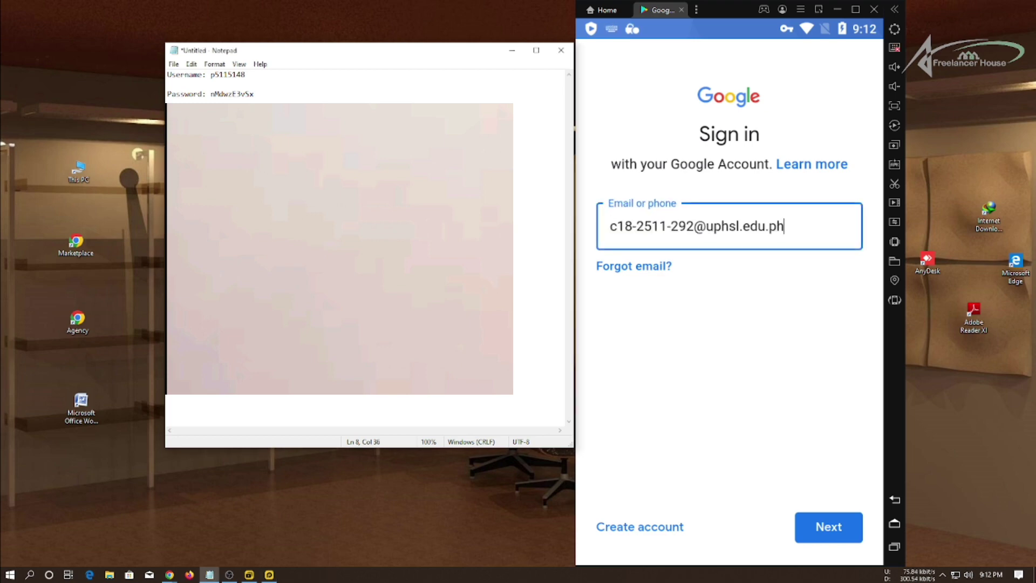
click(832, 532)
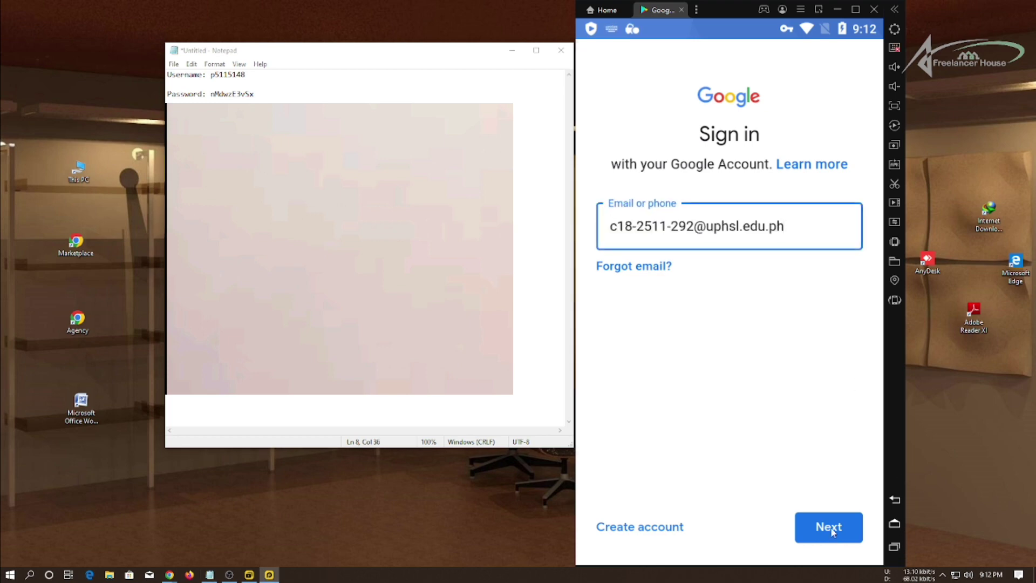
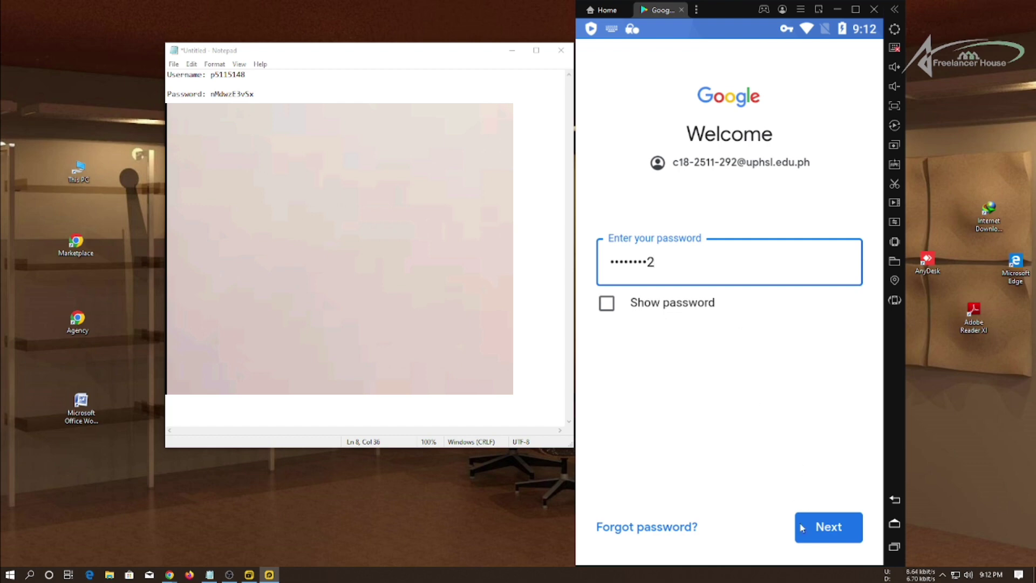
Submit the Google password, agree to the terms, and accept Google Services so the Play Store loads.
click(829, 530)
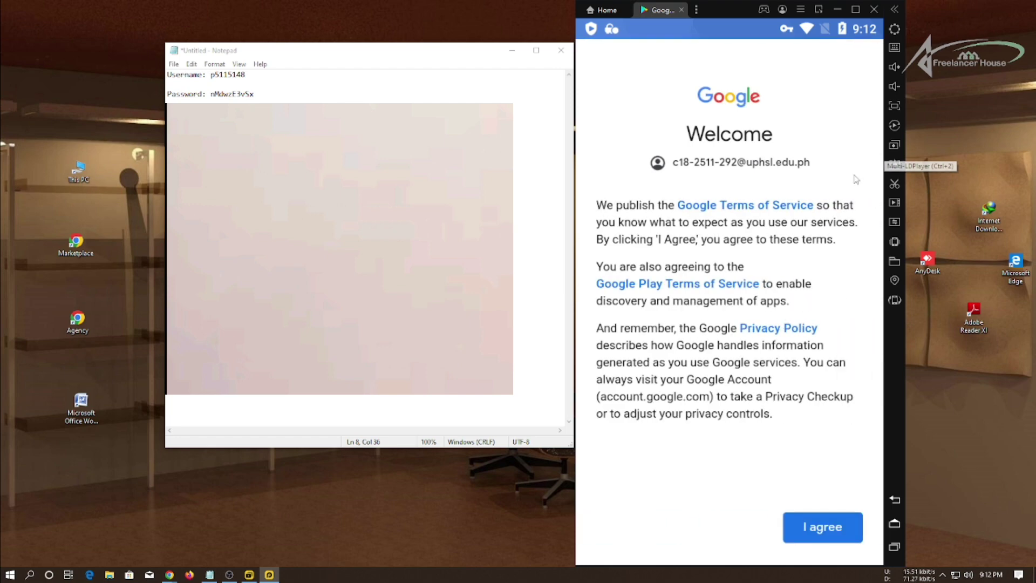
click(824, 538)
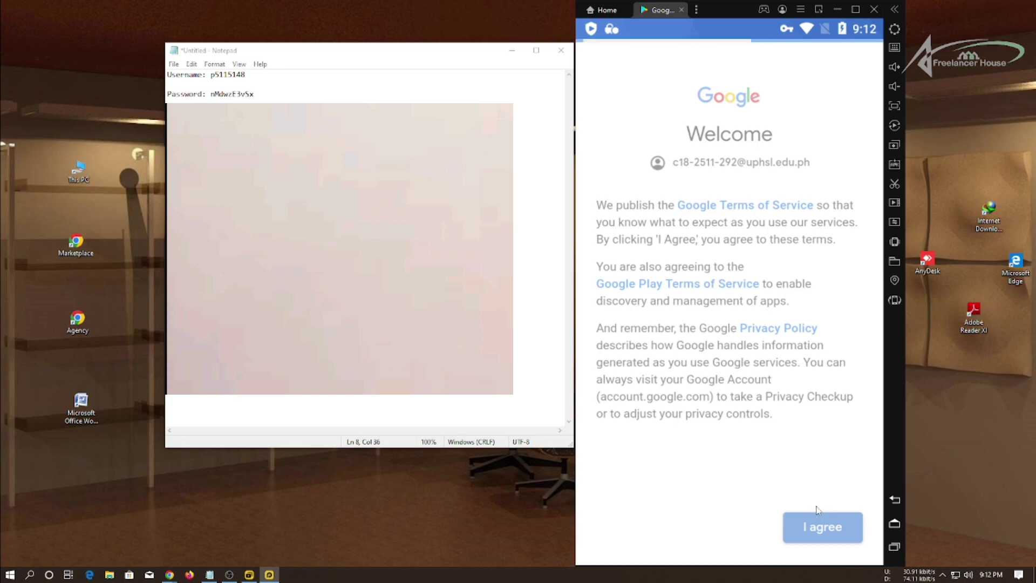
click(825, 539)
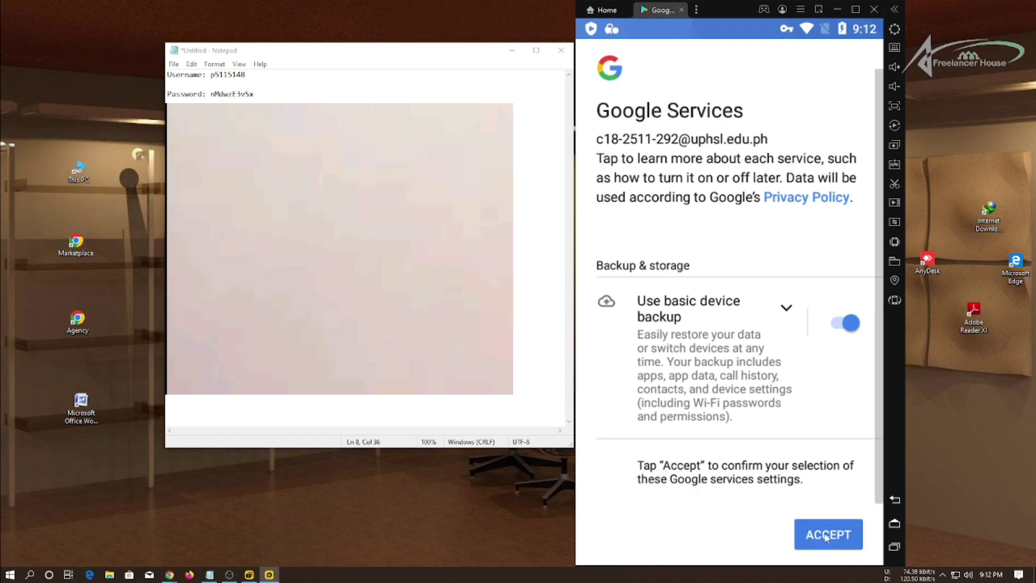
click(825, 536)
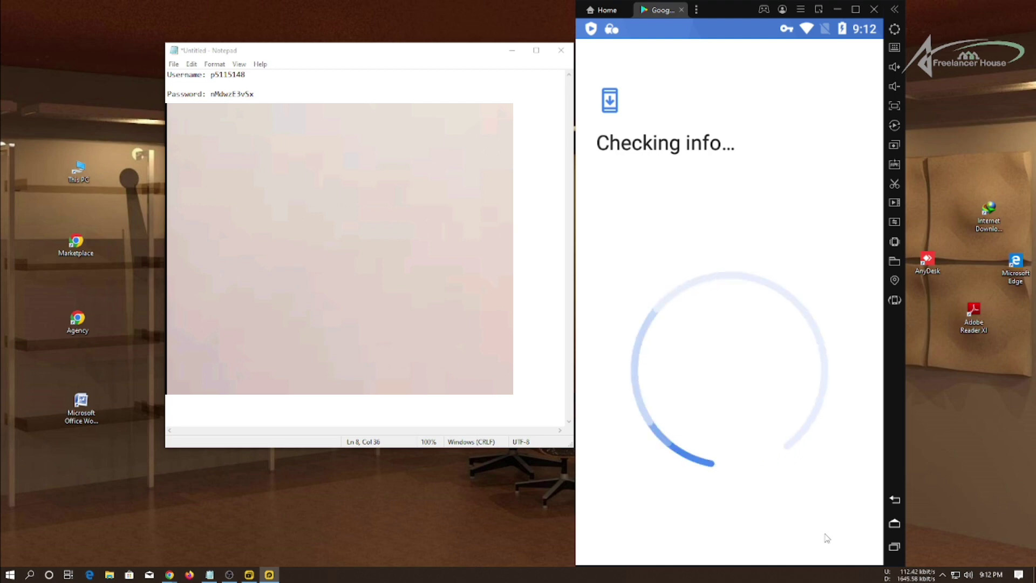
click(511, 51)
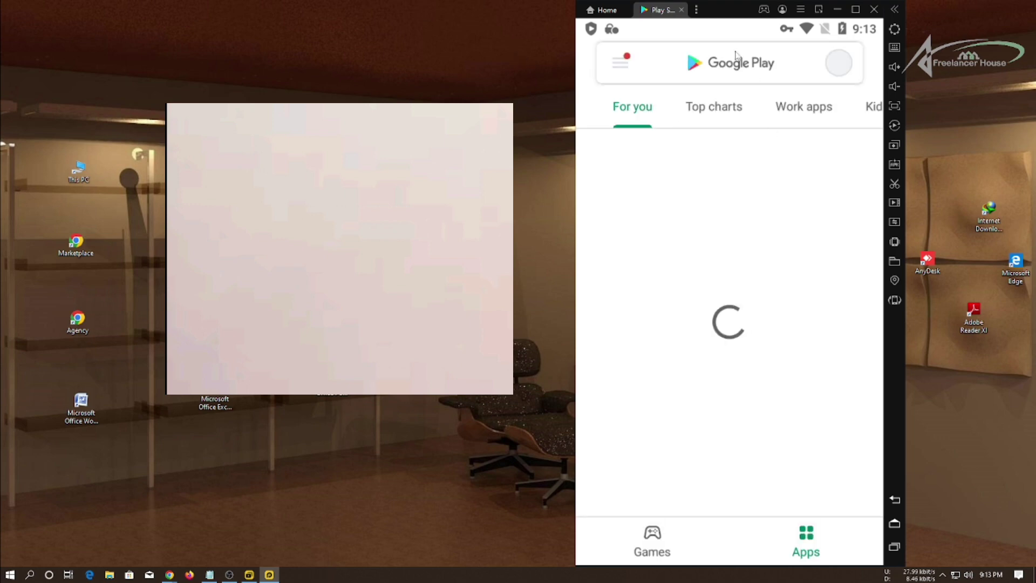
Search the Play Store for 'textmeup'.
click(735, 54)
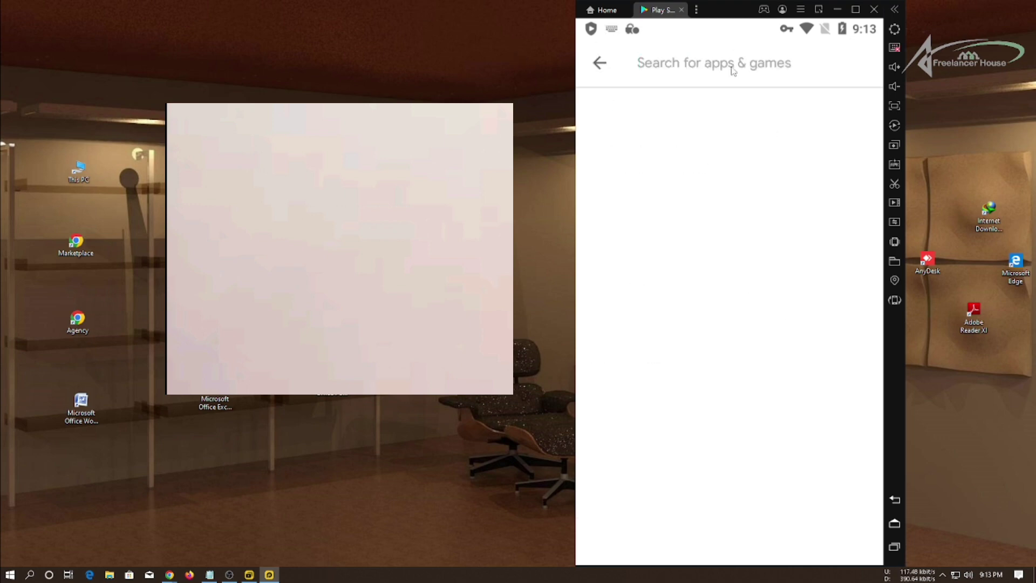
click(599, 63)
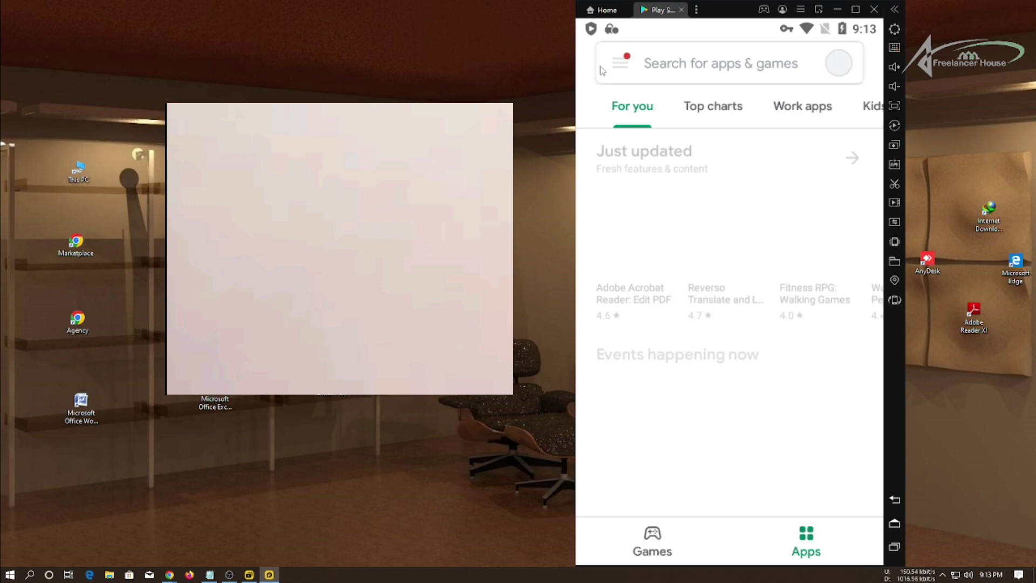
click(735, 64)
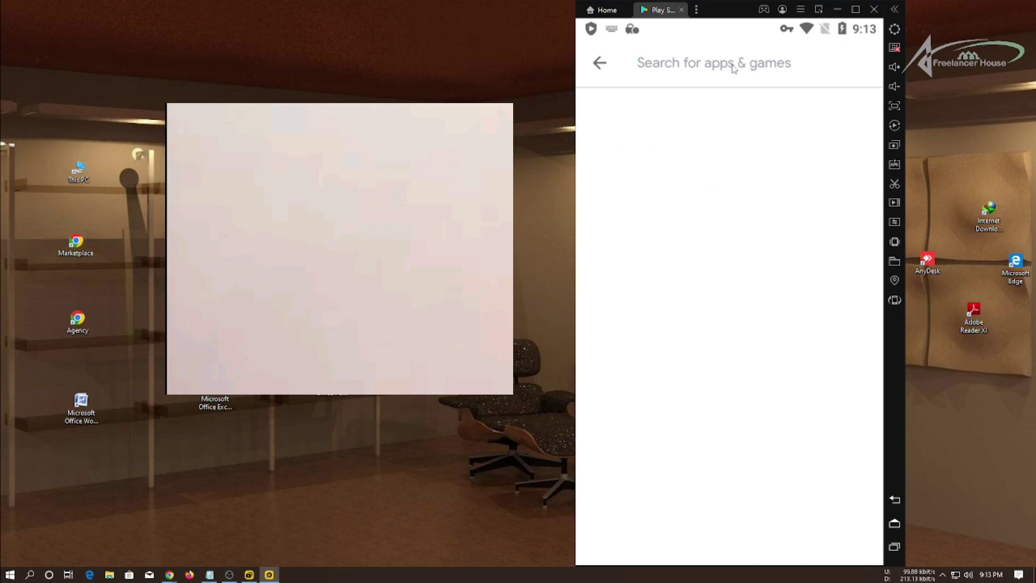
text(text)
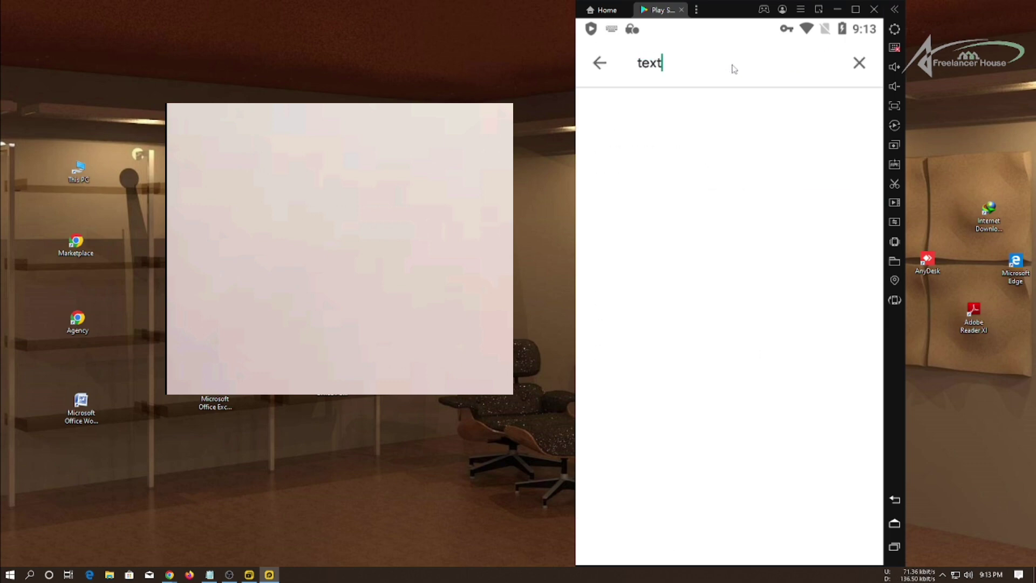
text(meup)
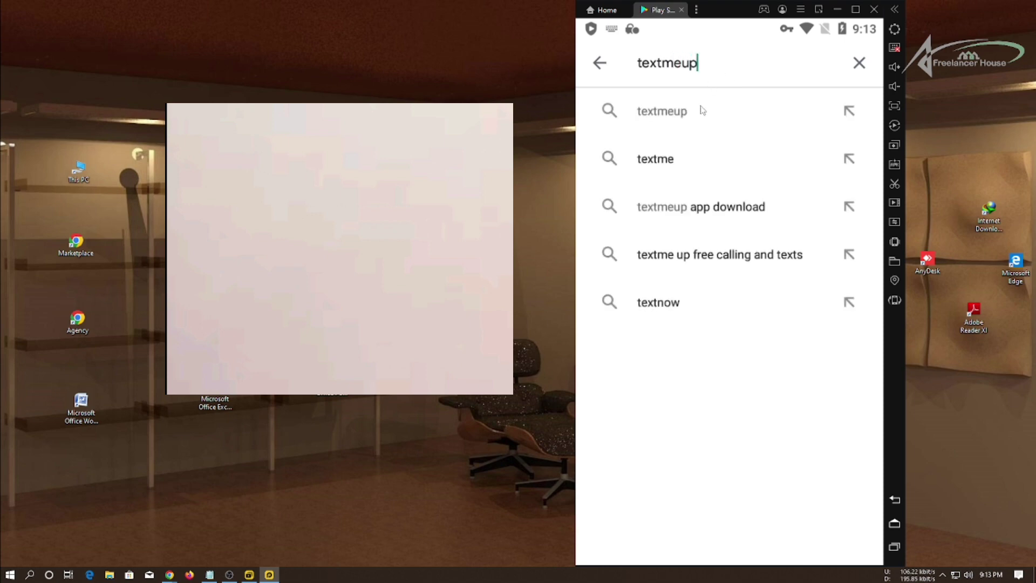
click(702, 110)
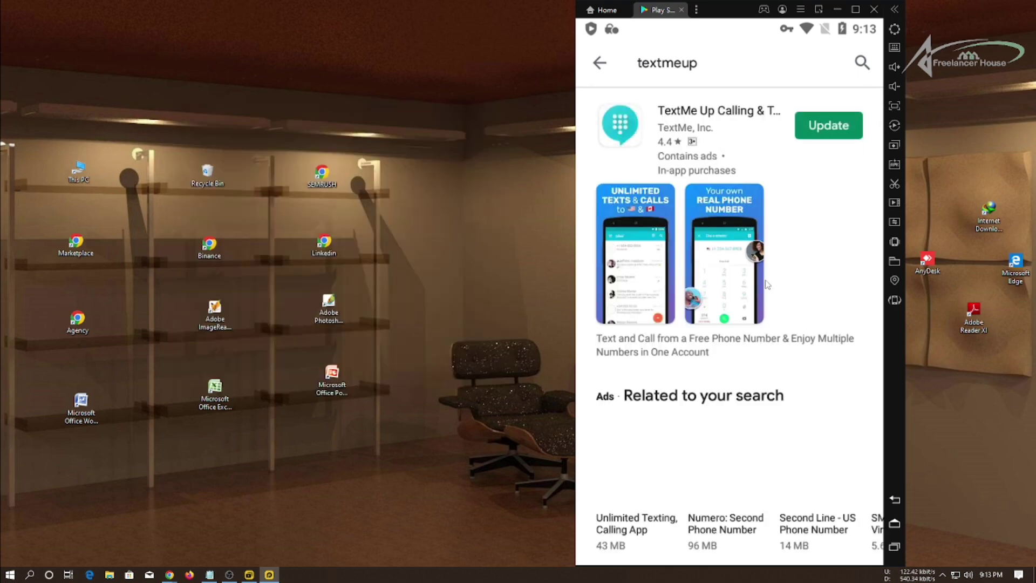
Snip the emulator screen, mark the TextMe Up listing in red, then start its update.
key(super+shift+s)
drag(995, 541, 497, 1)
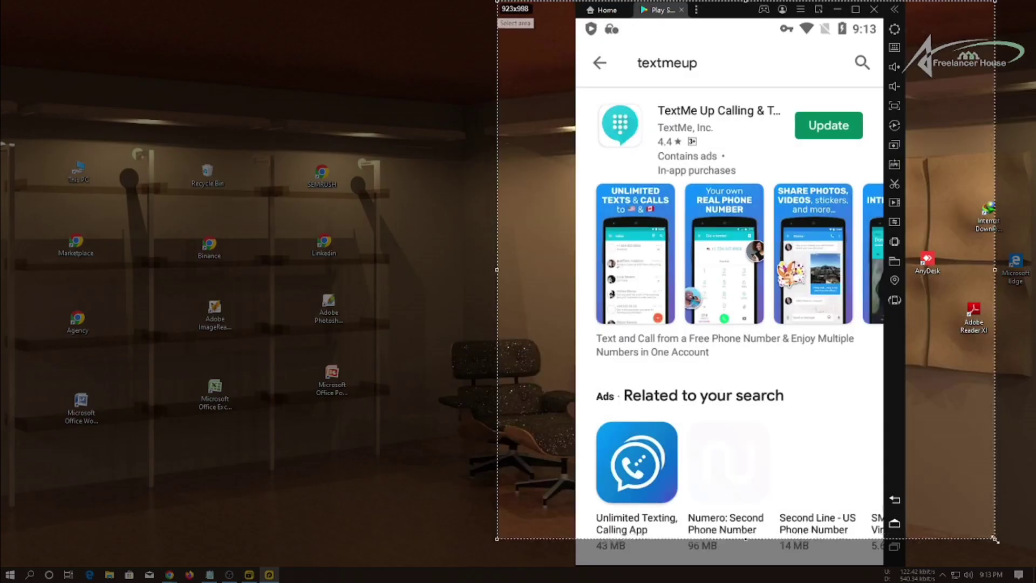
click(1005, 441)
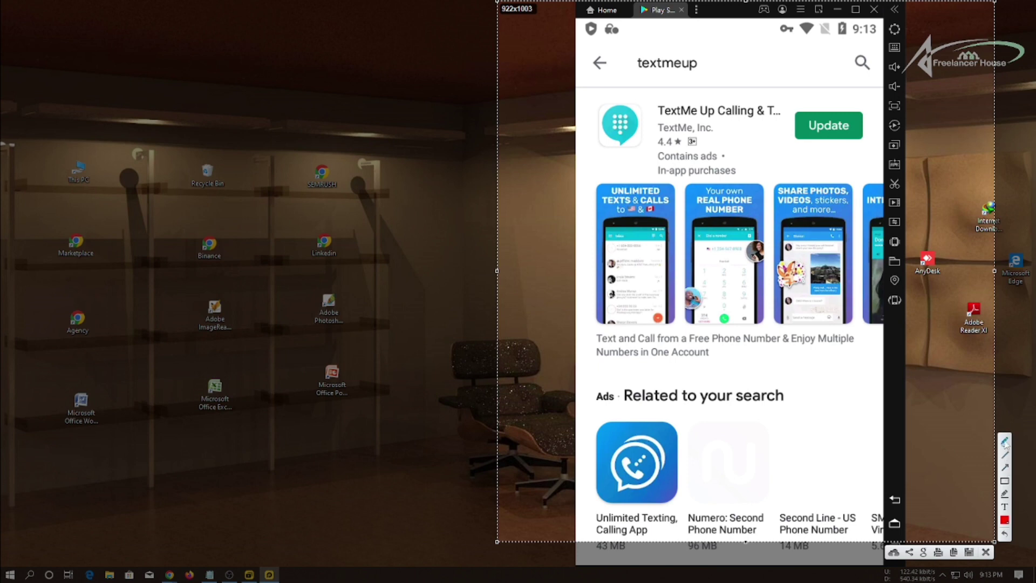
drag(824, 70, 755, 134)
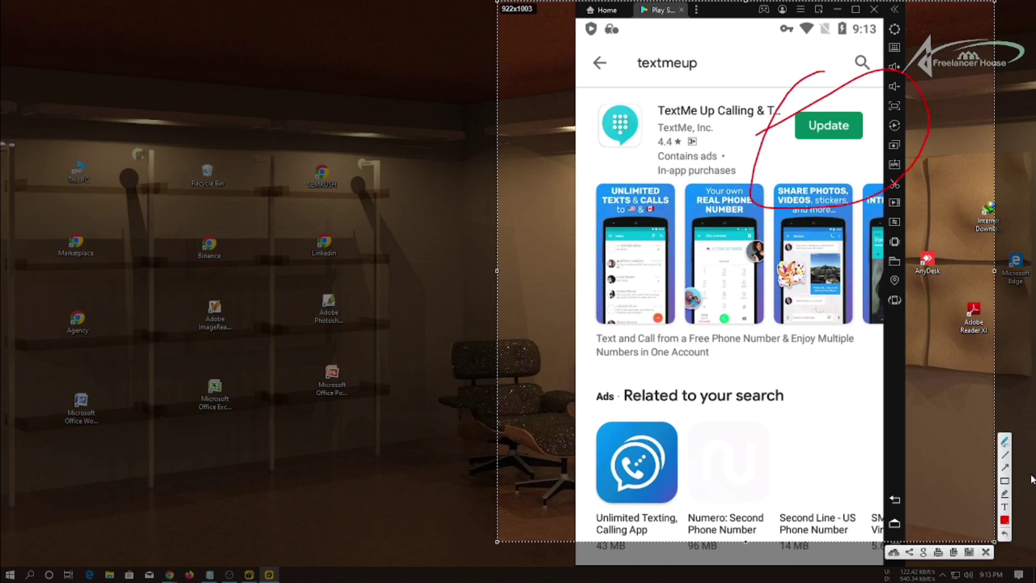
click(1005, 481)
drag(744, 56, 952, 300)
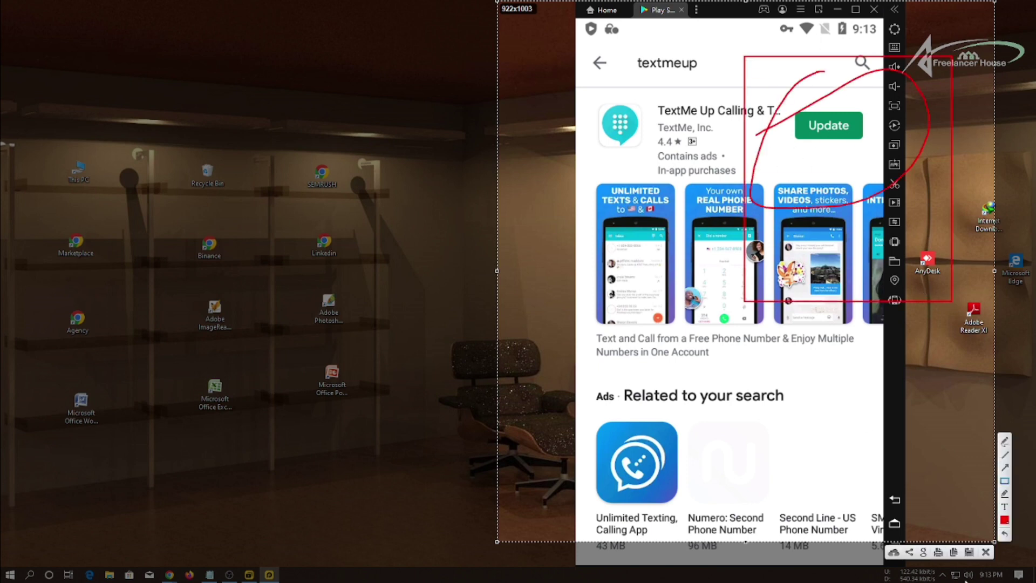
click(986, 552)
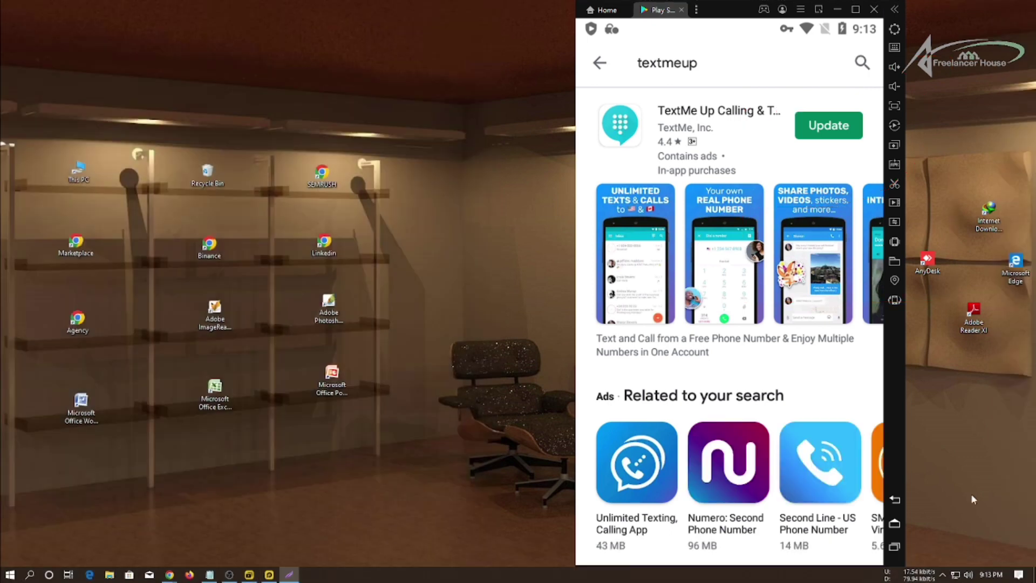
click(831, 133)
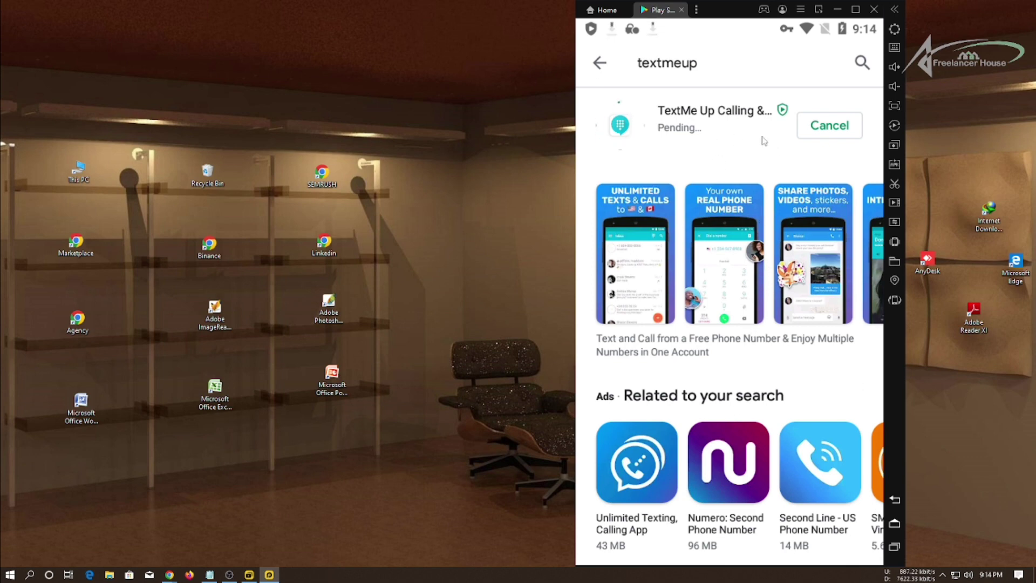
Check the TextMe Up update's download progress in the notification shade.
drag(709, 28, 719, 194)
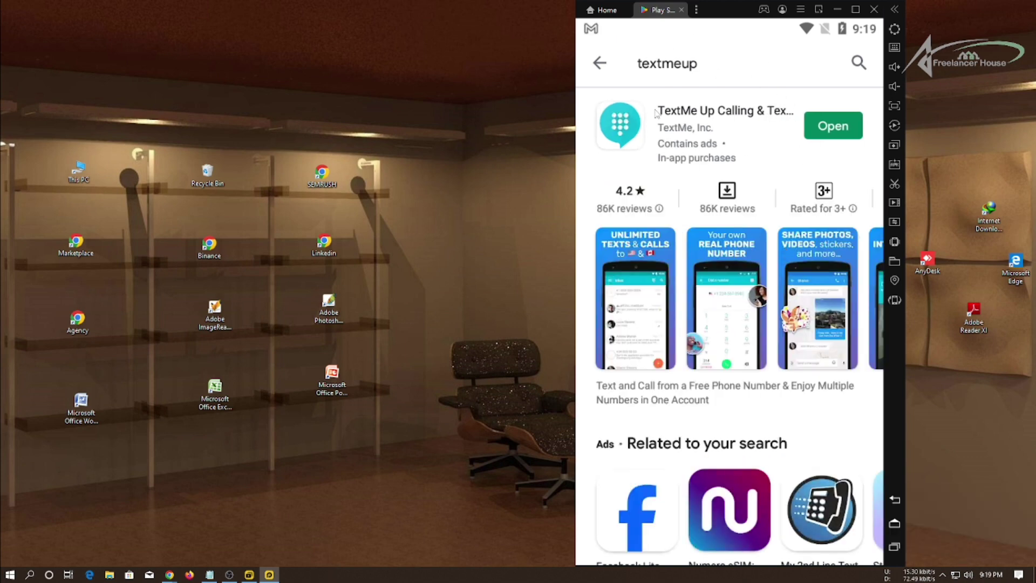
Close Google Play, bring up PIA VPN from Recents, then launch and close TextMeUp.
click(681, 10)
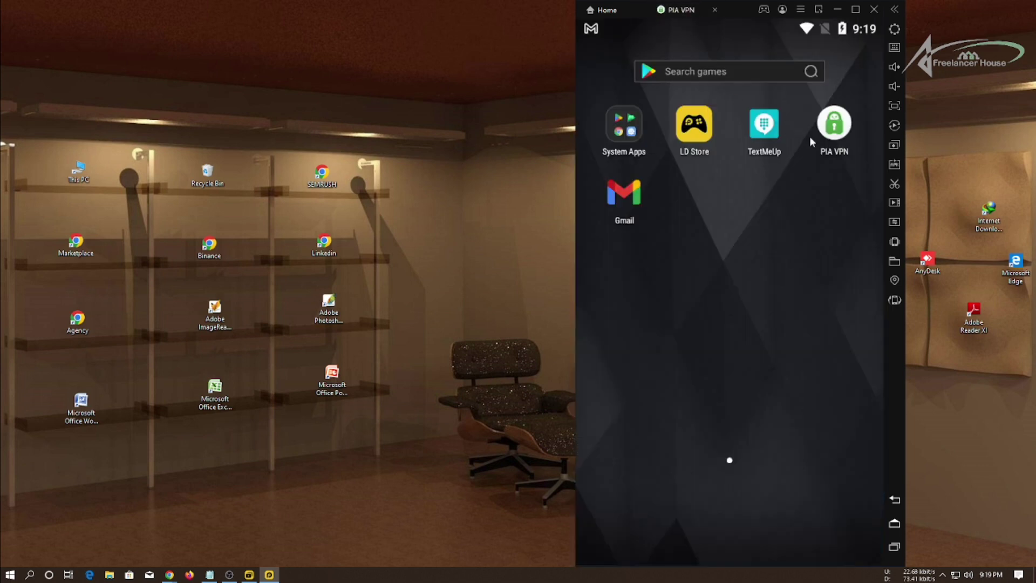
click(898, 546)
click(723, 224)
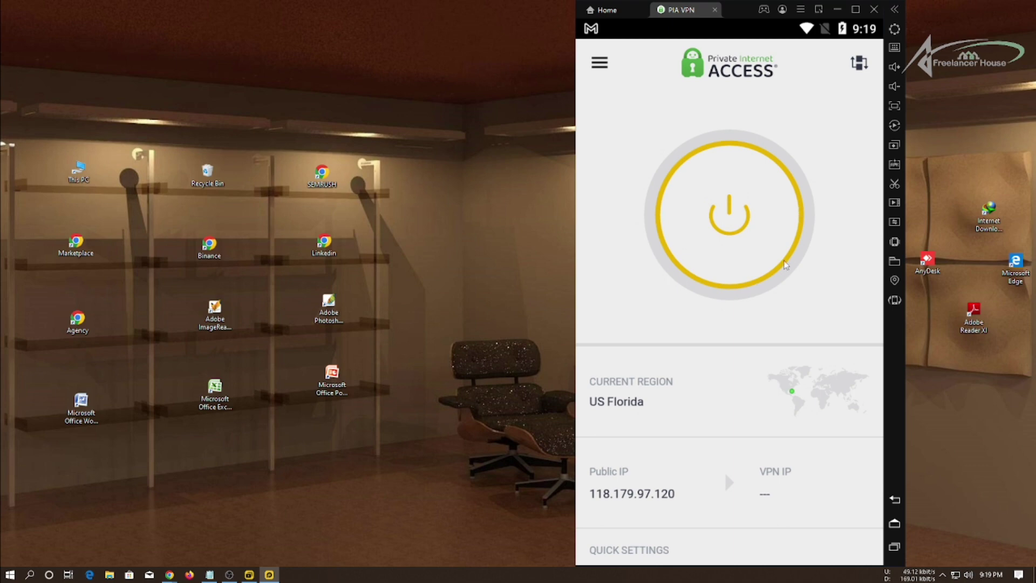
click(894, 526)
click(772, 135)
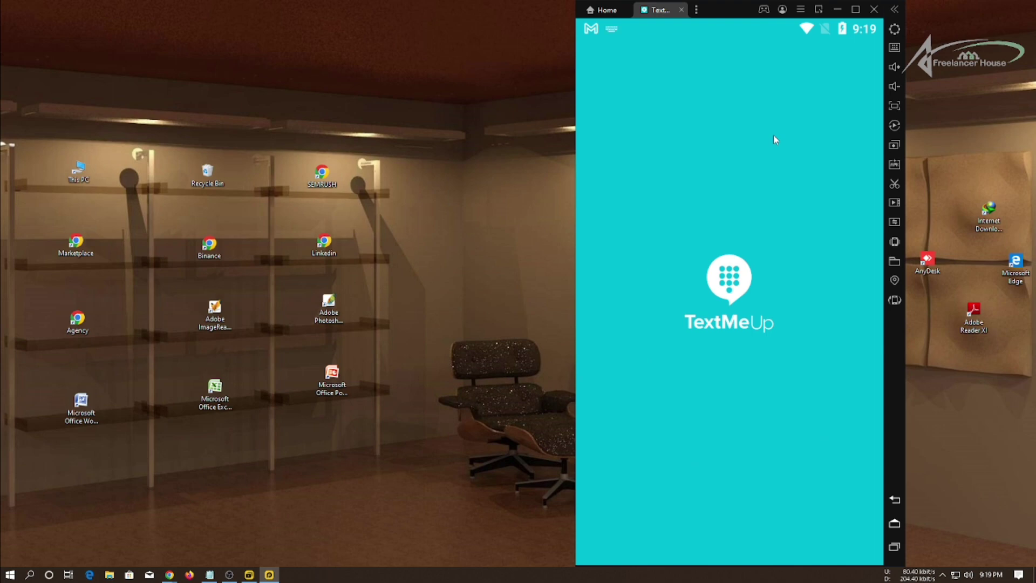
click(681, 10)
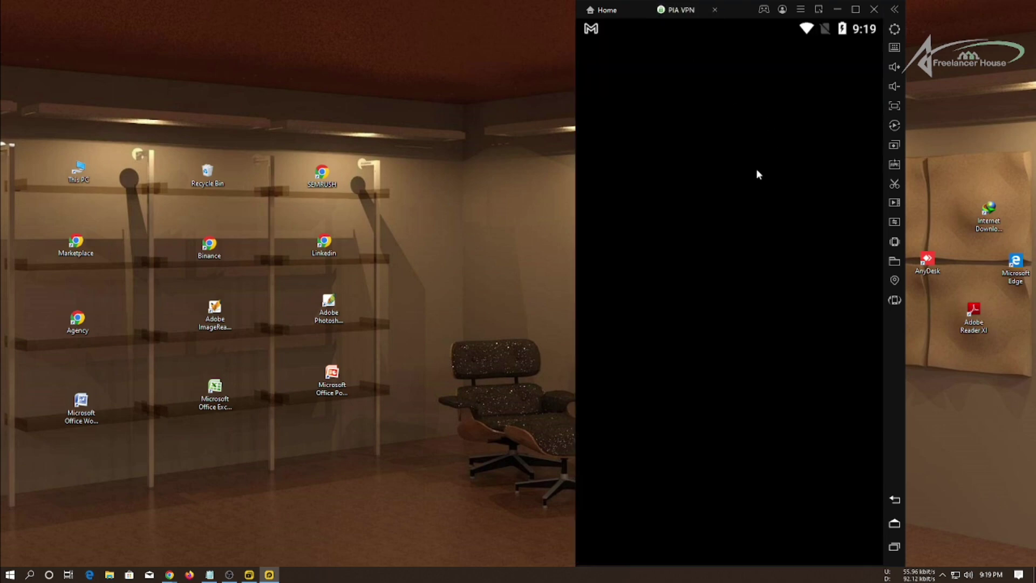
Clear TextMeUp's stored data through App info > Storage > Clear Data.
drag(775, 135, 805, 100)
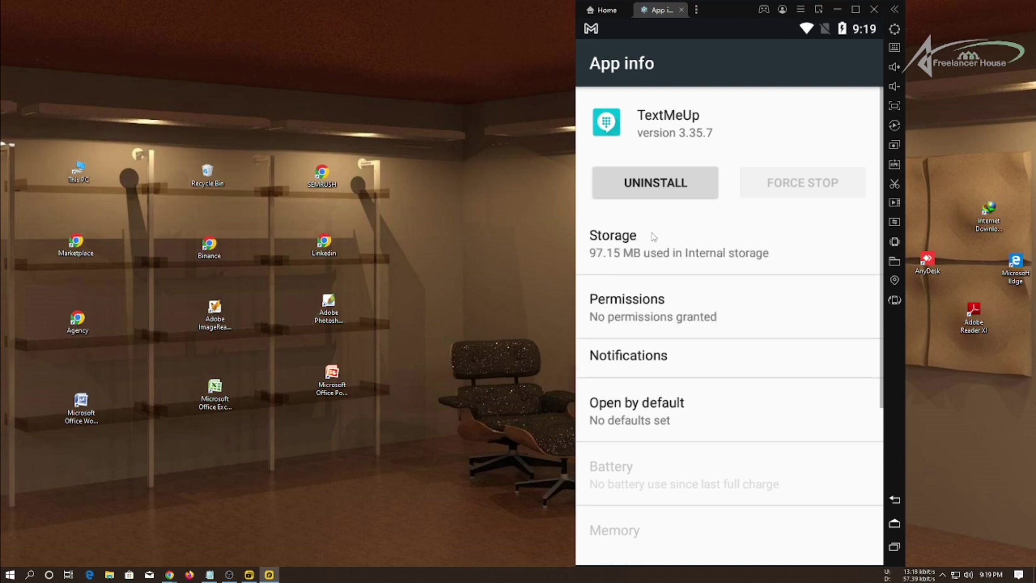
click(656, 246)
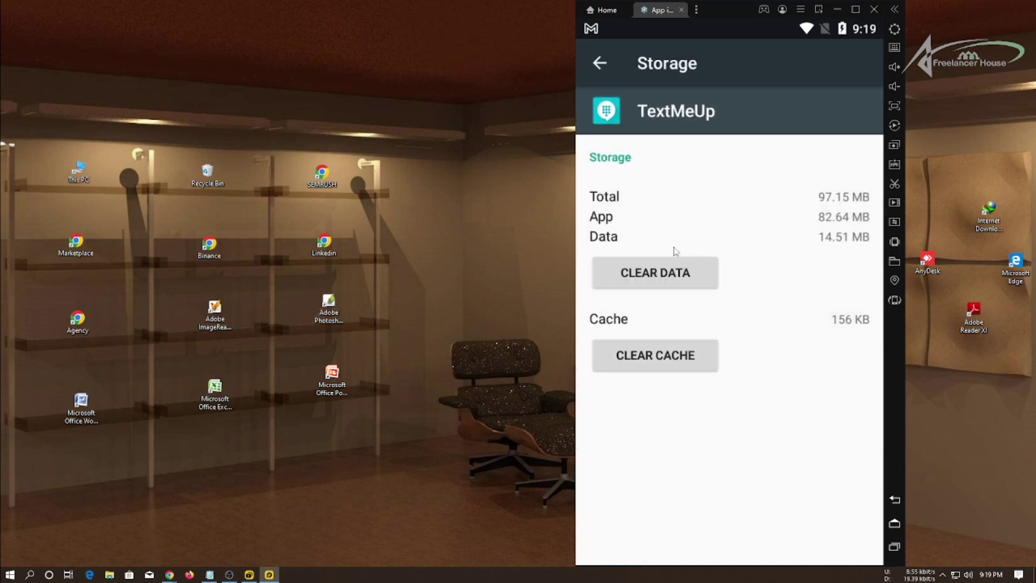
click(696, 285)
click(815, 353)
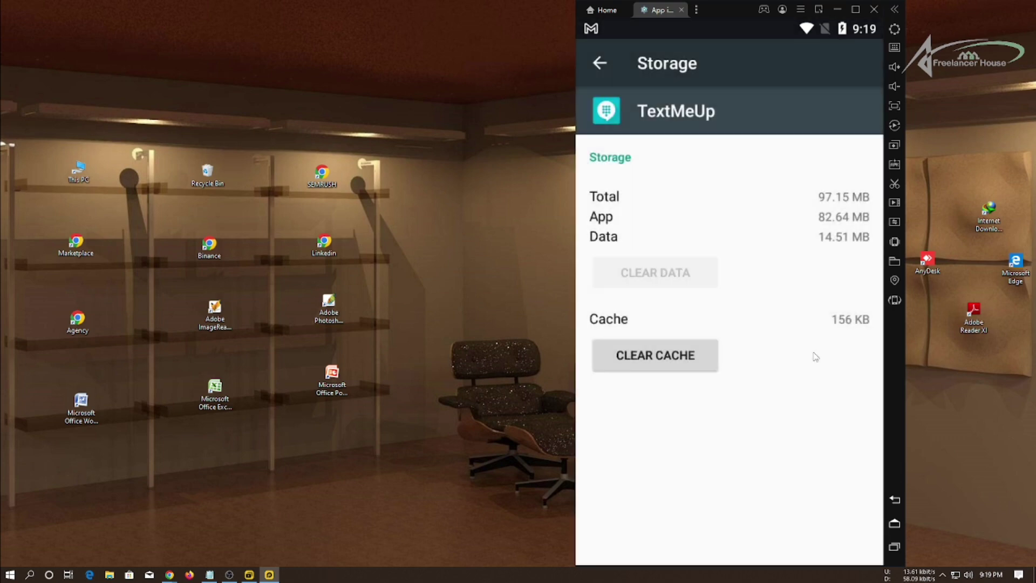
click(681, 9)
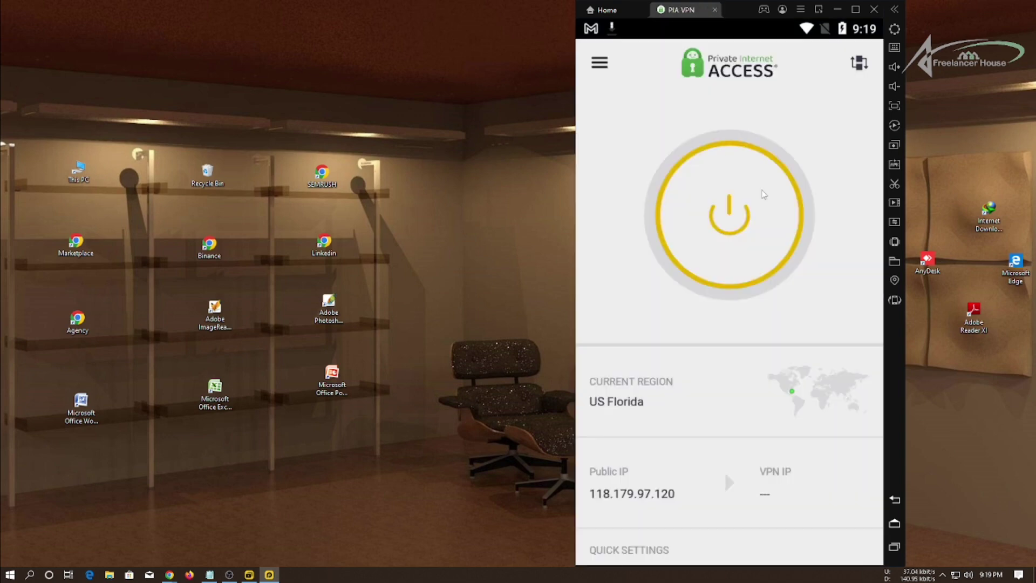
Relaunch the cleared TextMeUp to its welcome screen, then switch back to PIA VPN.
click(894, 524)
click(763, 130)
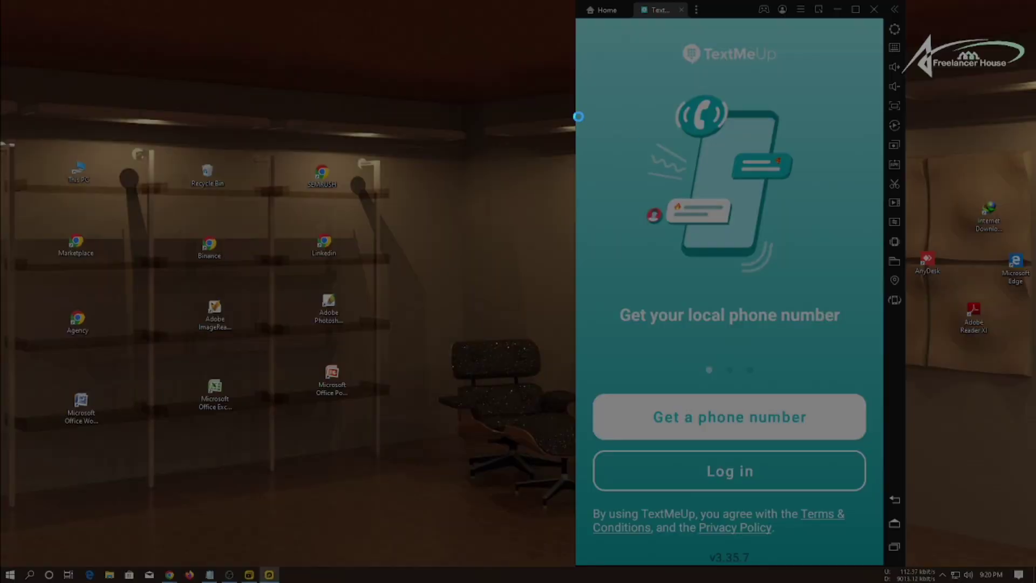
drag(573, 134, 897, 527)
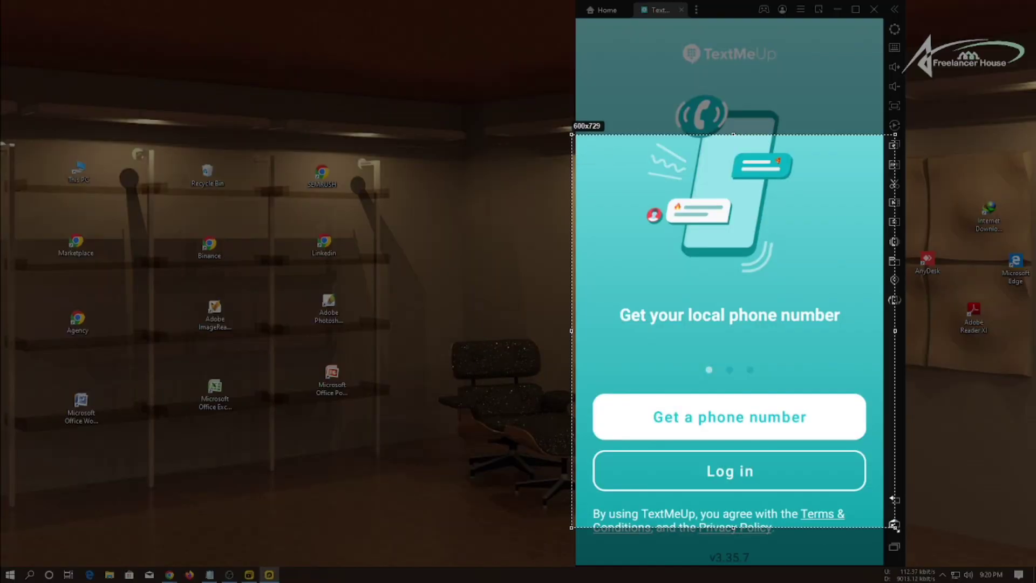
click(890, 538)
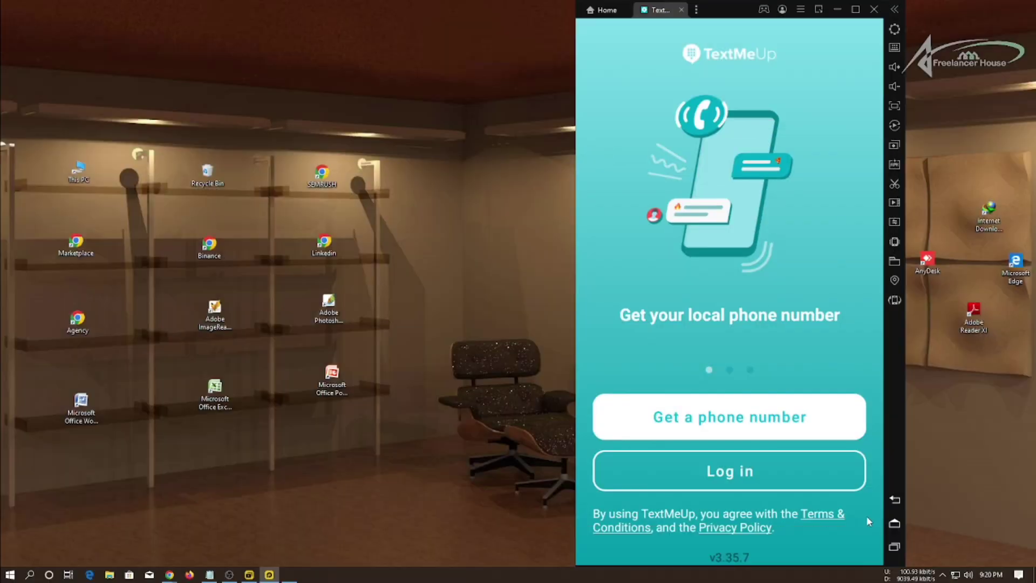
click(893, 547)
click(773, 316)
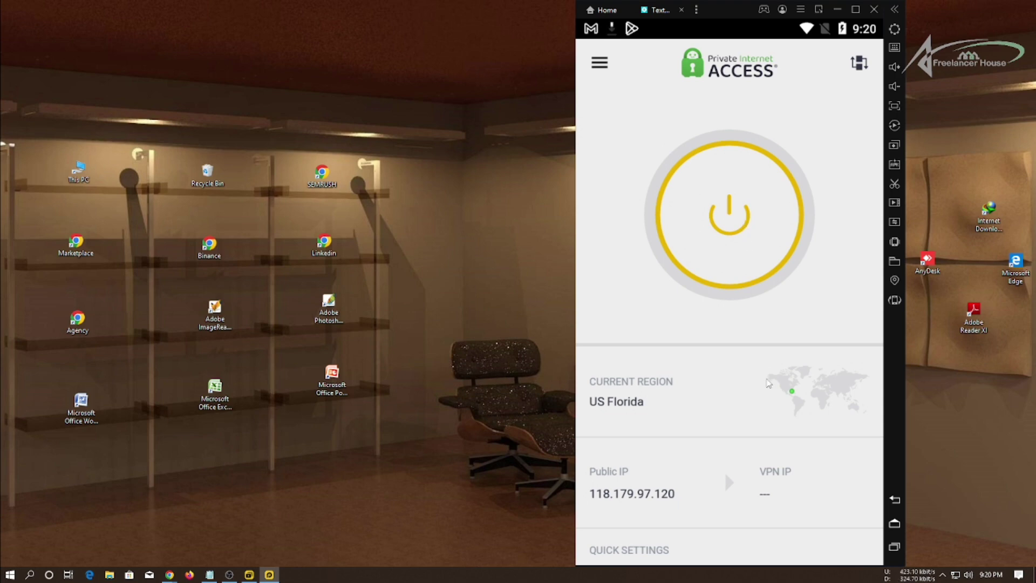
Connect PIA VPN, dismiss the Drive notice, and reconnect to US Florida for IP 102.129.153.121.
click(761, 216)
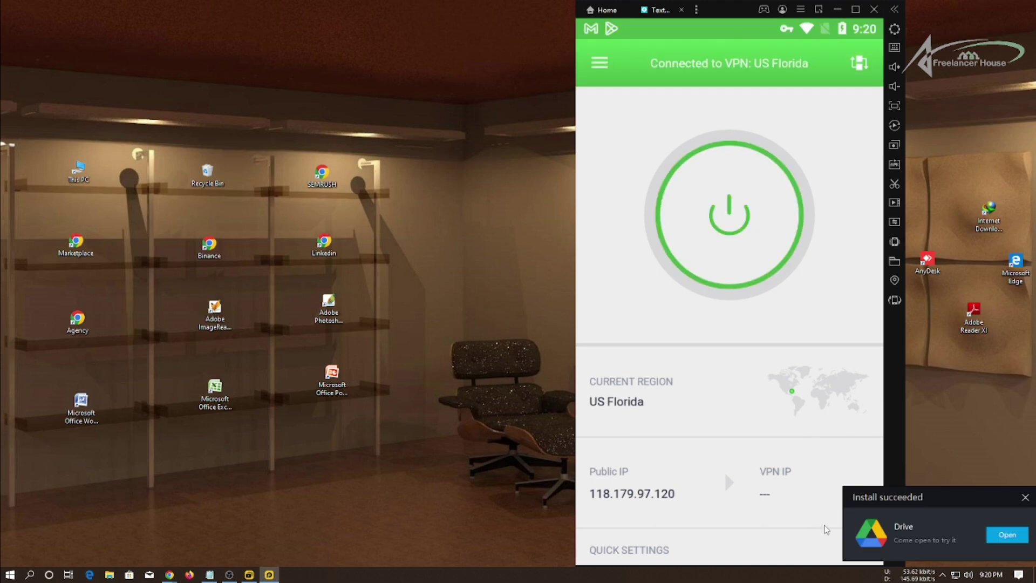
click(1024, 499)
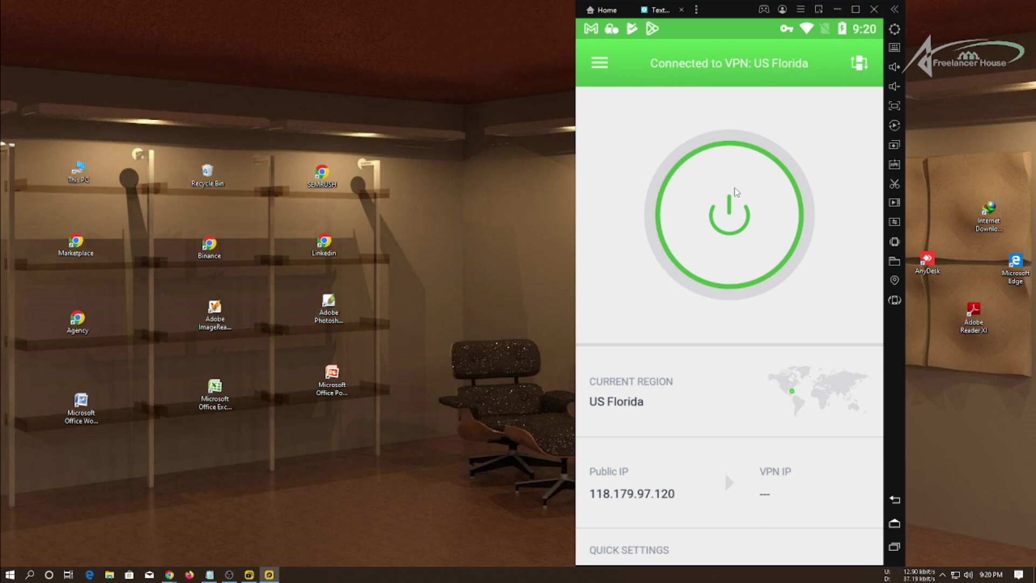
click(735, 192)
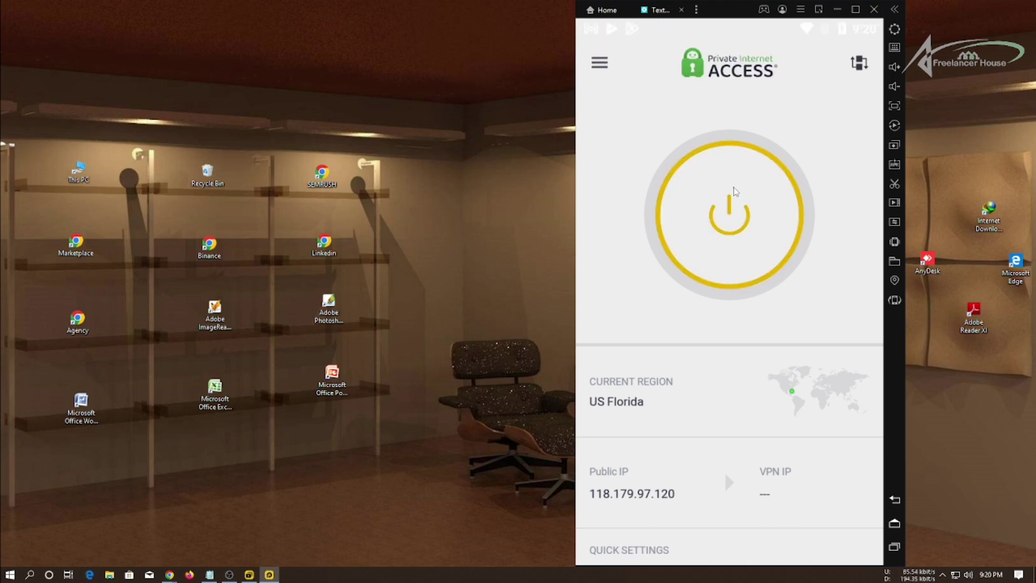
click(737, 208)
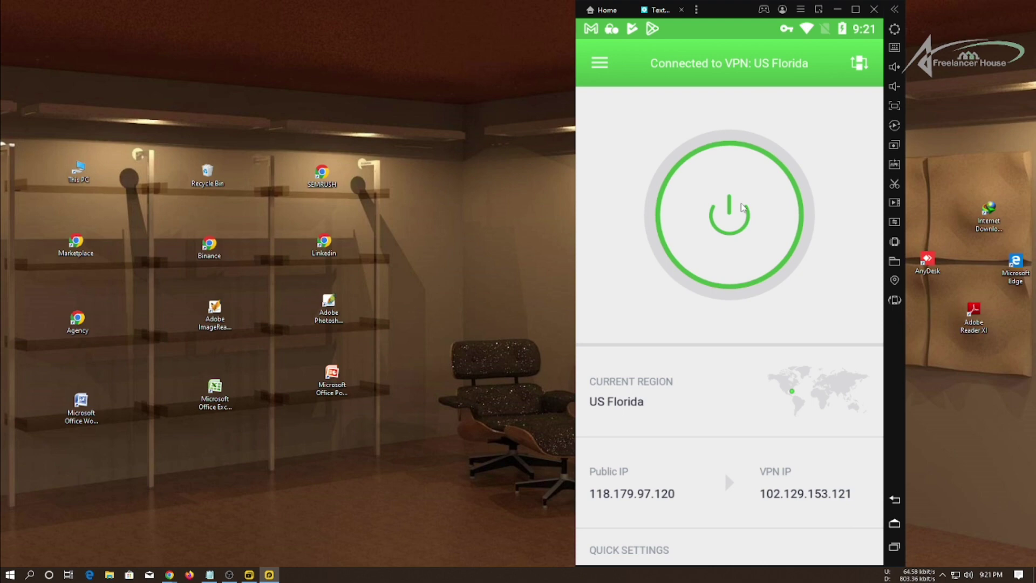
In TextMeUp, claim the first free Florida (786) number and confirm the Free plan.
click(893, 546)
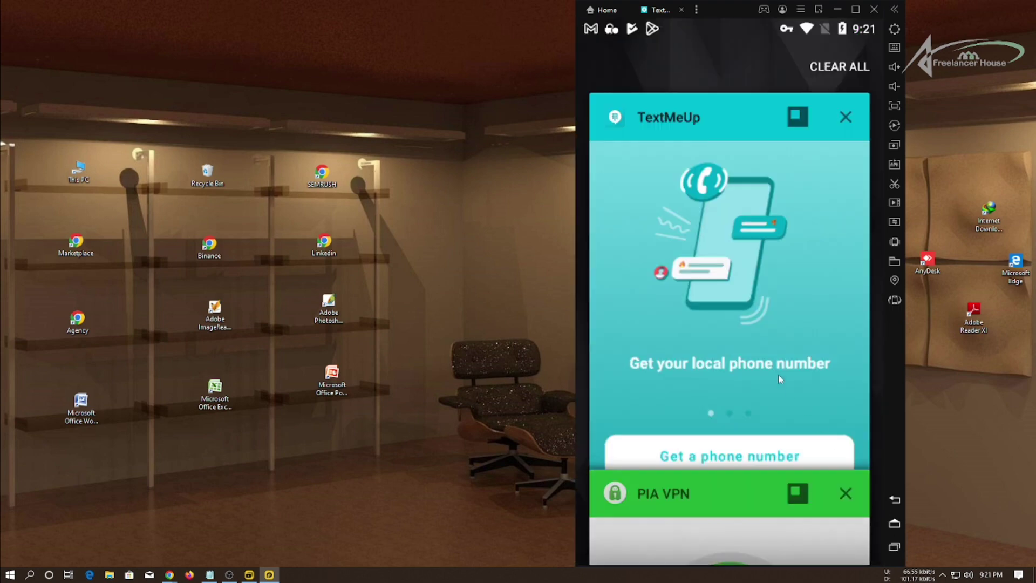
click(696, 294)
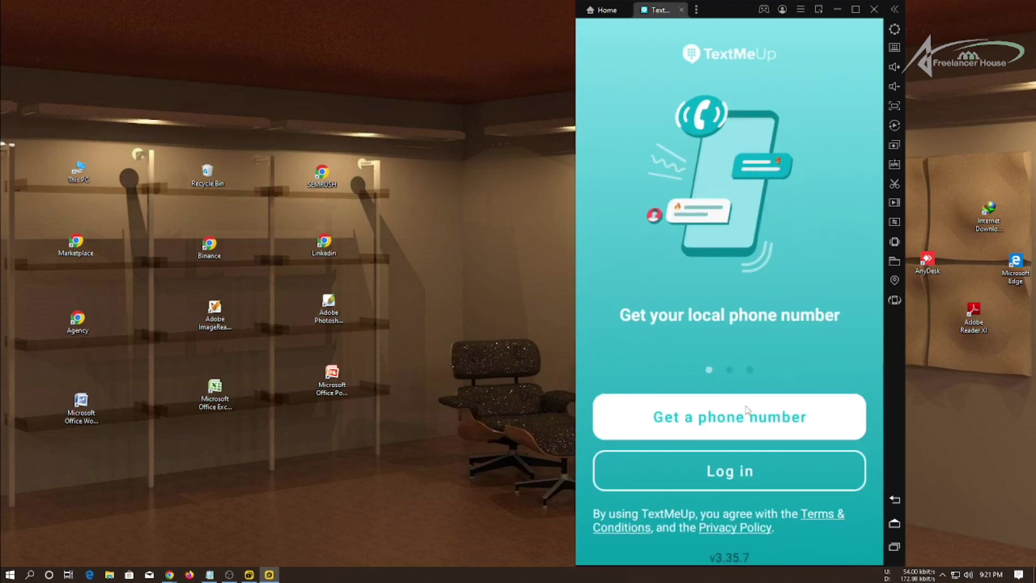
click(717, 420)
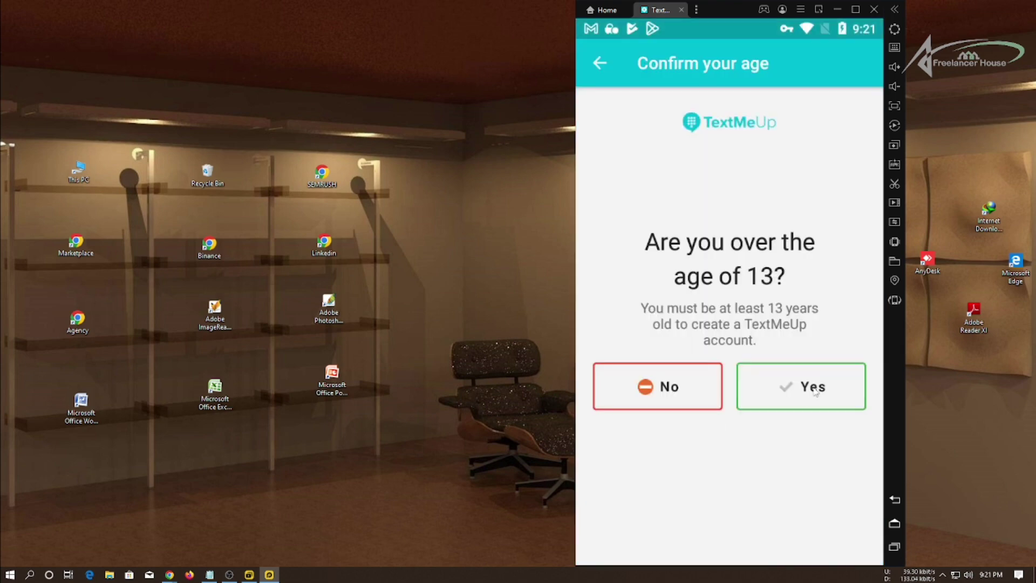
click(814, 392)
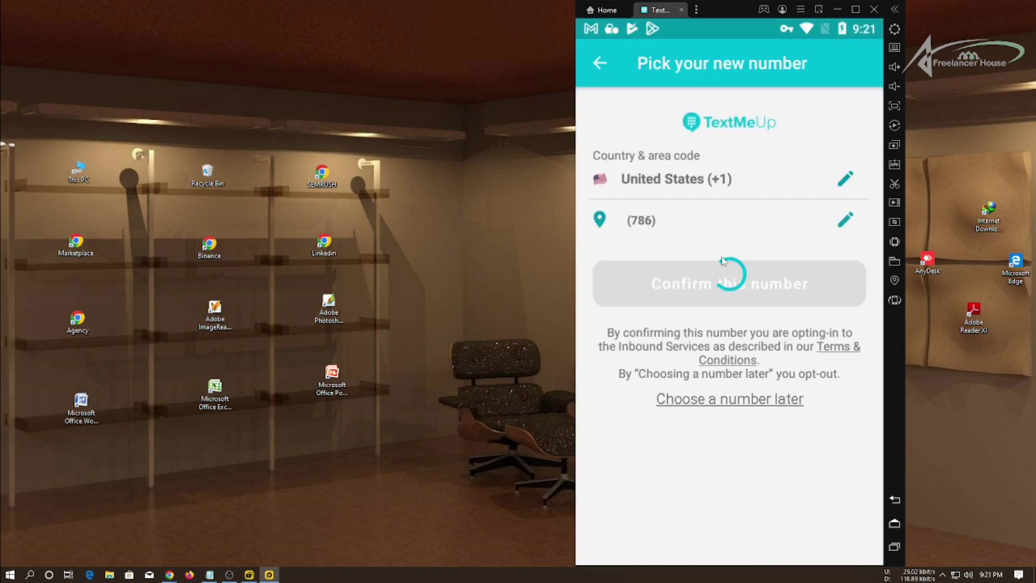
click(753, 275)
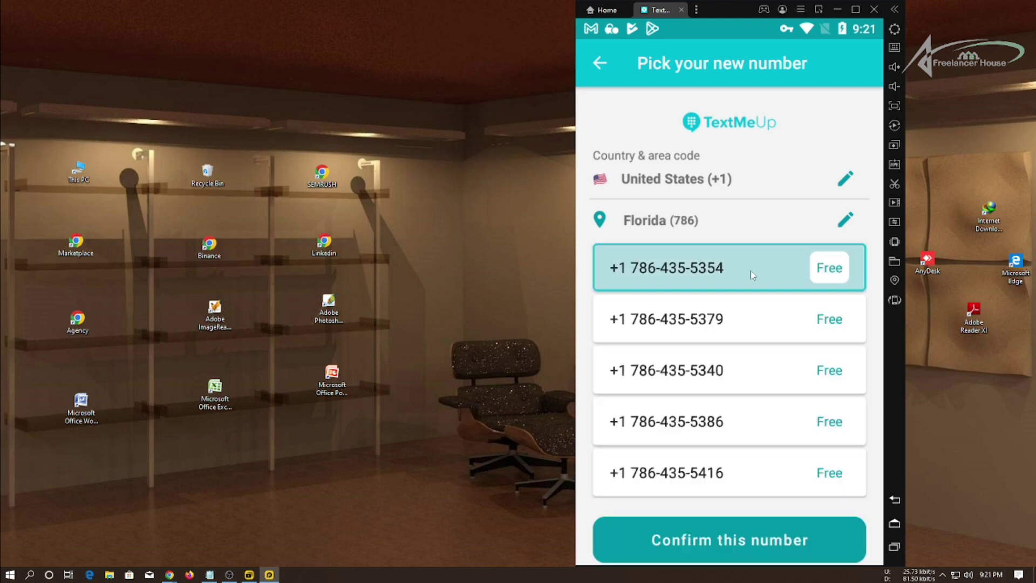
click(799, 541)
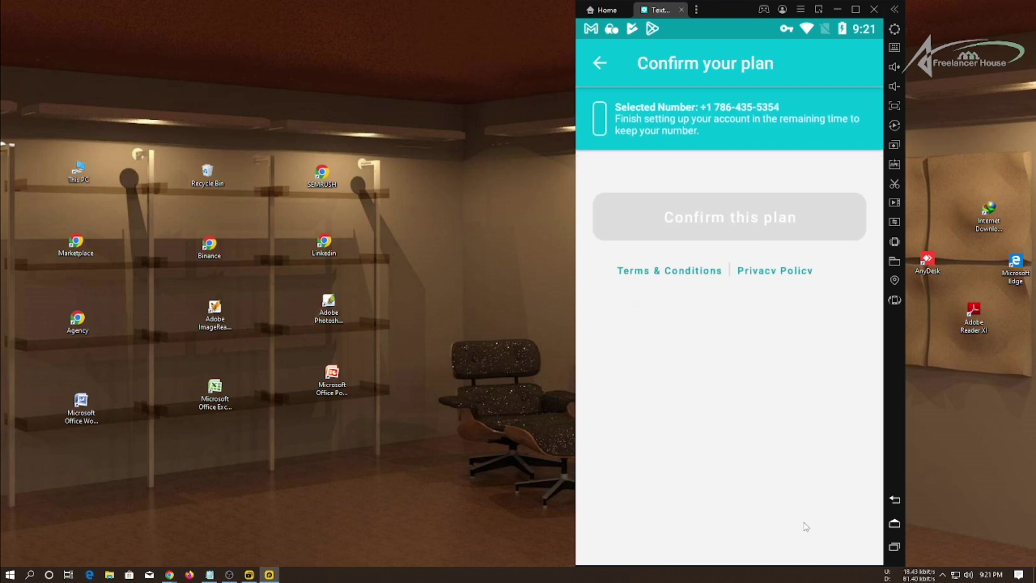
click(718, 493)
click(783, 564)
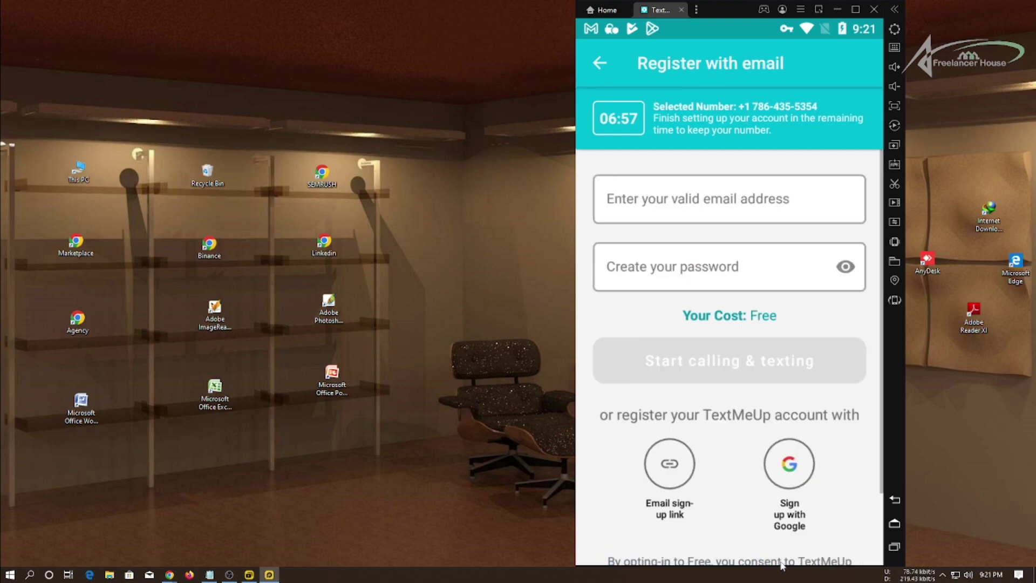
Get another 10 Minute Mail address, copy it, and switch to the SMS Marketing Noyon spreadsheet.
click(653, 217)
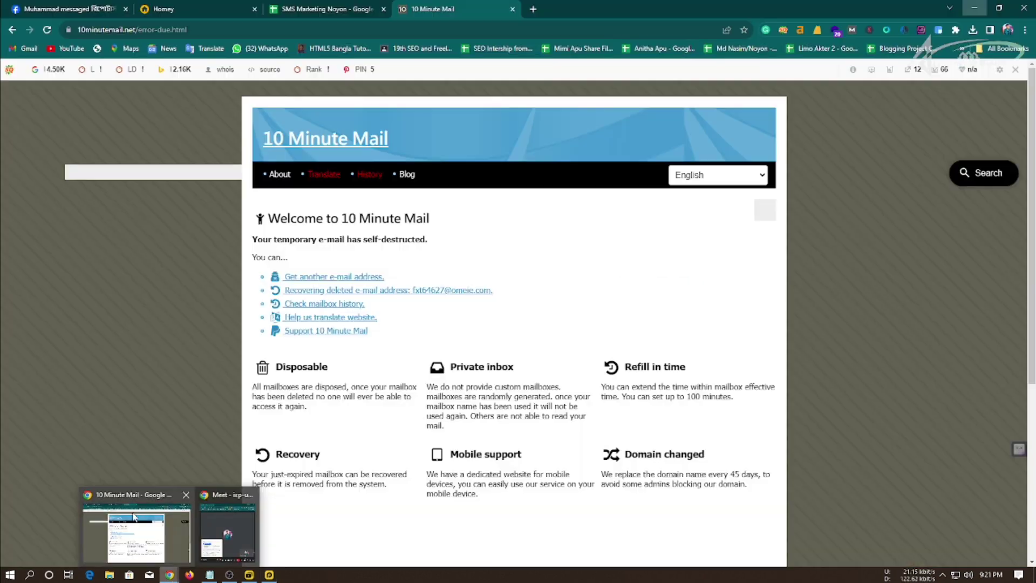
click(137, 521)
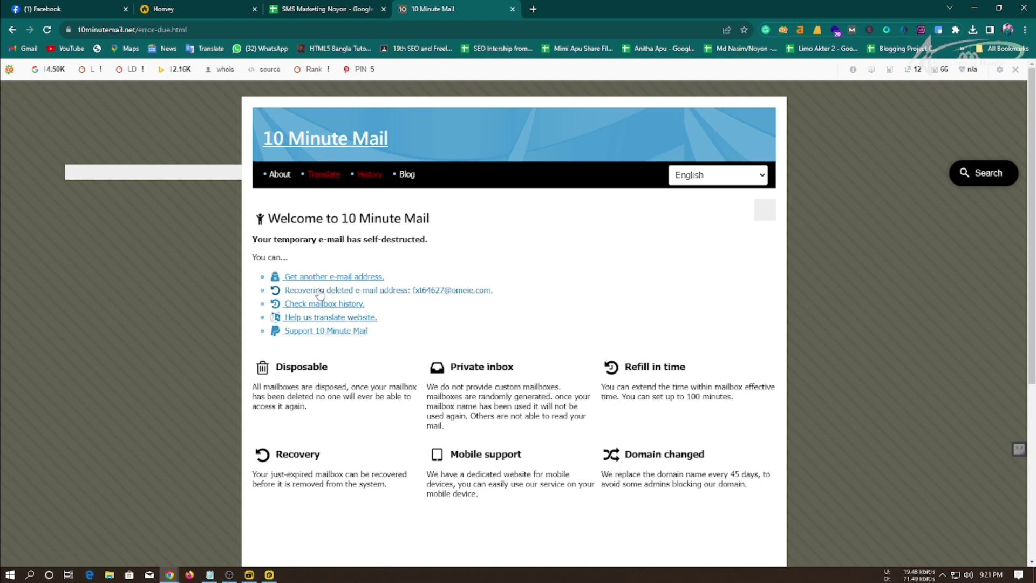
click(321, 279)
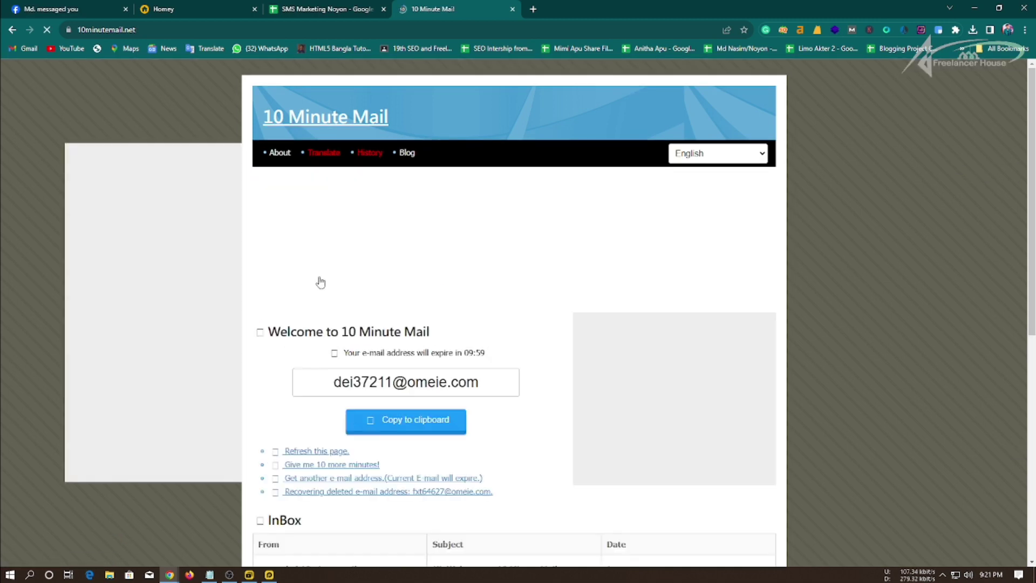
click(399, 425)
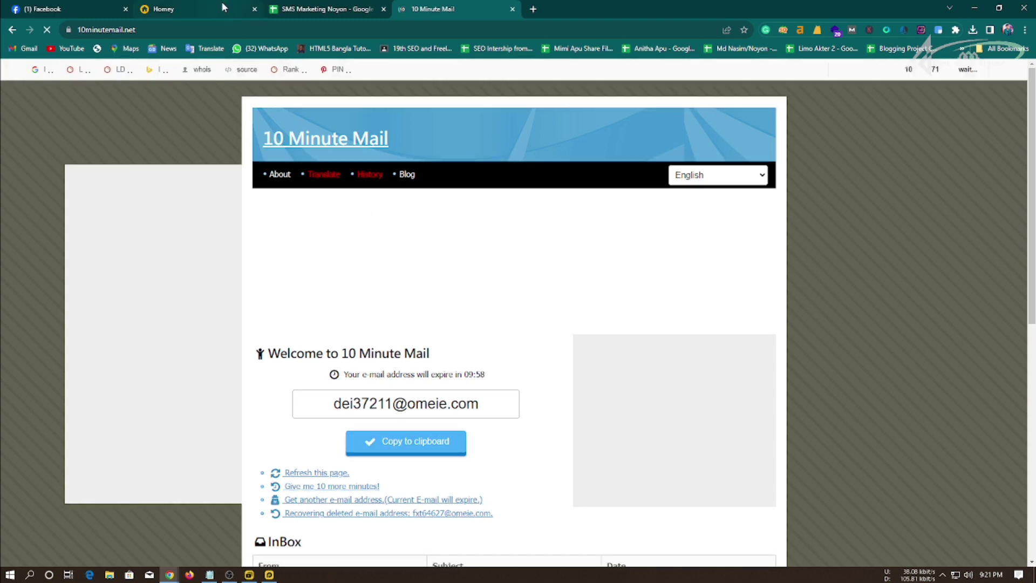
click(308, 10)
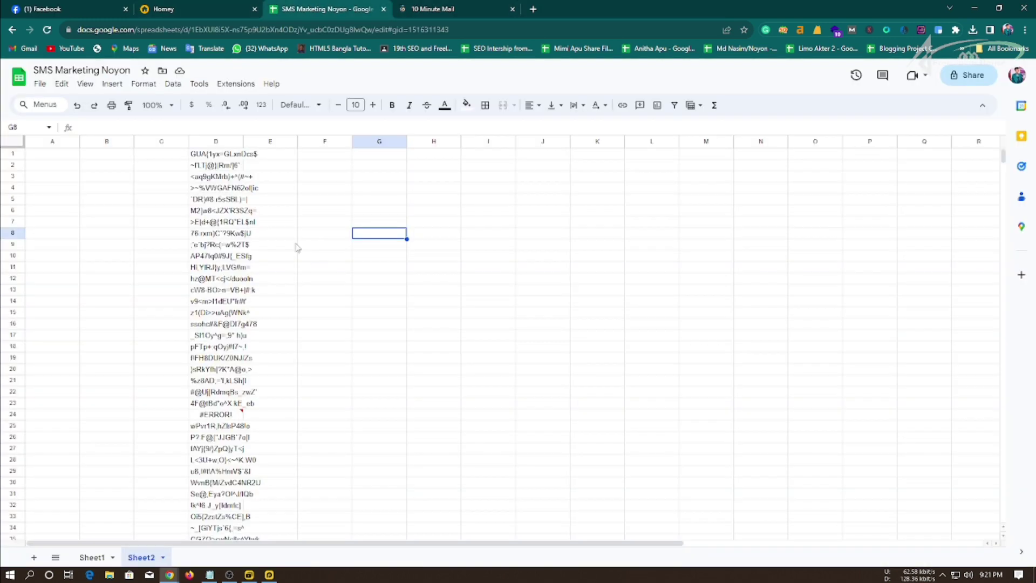
Paste the new temporary address into cell C1 and into TextMeUp's email field.
click(145, 155)
key(ctrl+v)
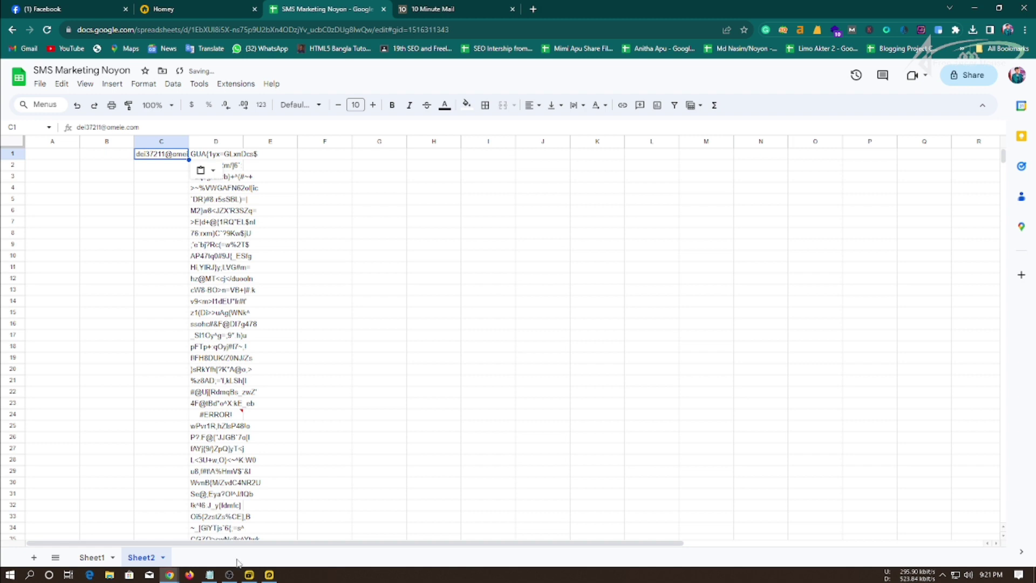
click(269, 575)
key(ctrl+v)
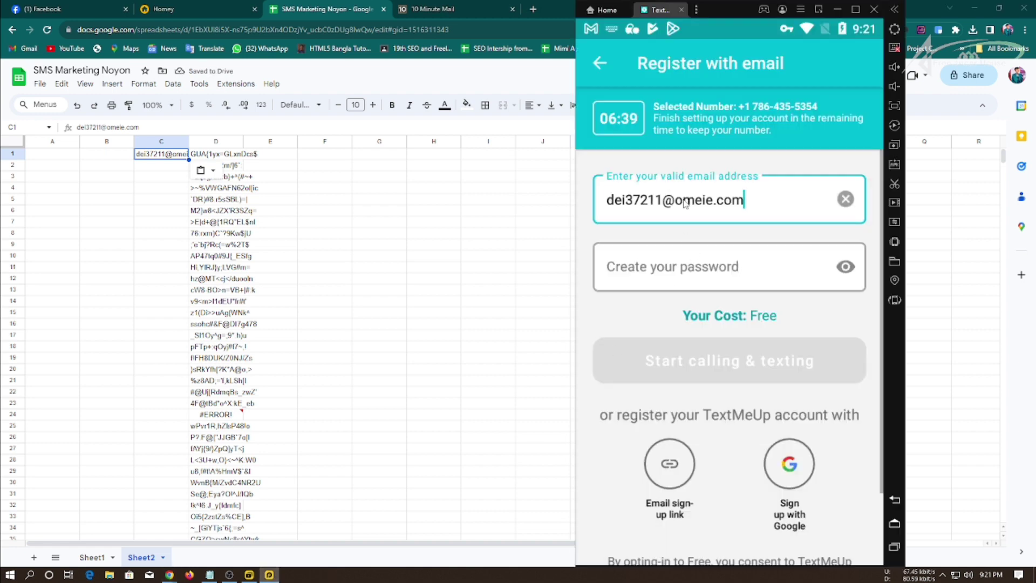
click(710, 260)
Copy the D1 password into TextMeUp's password field and submit the registration.
right_click(224, 157)
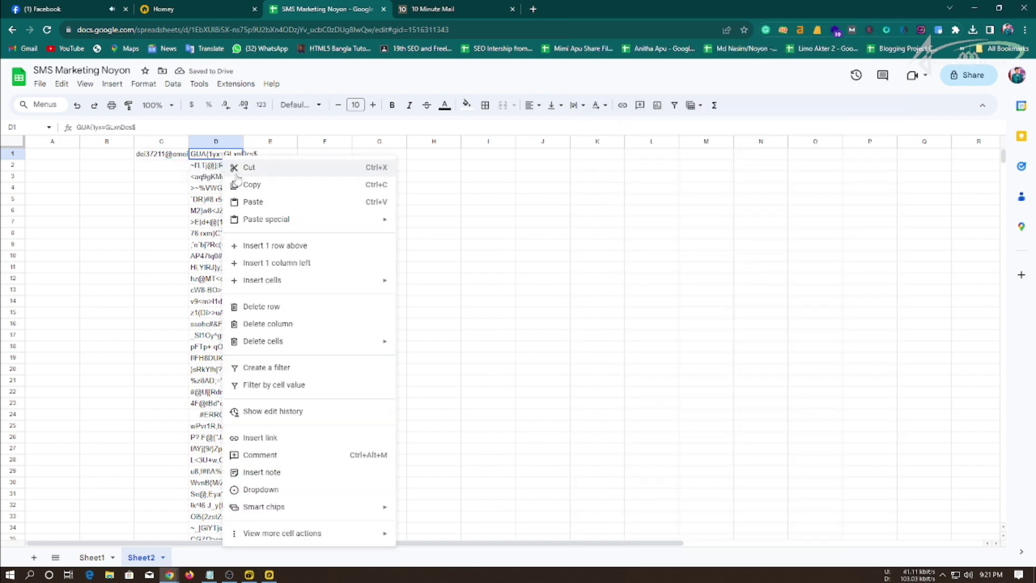
click(251, 182)
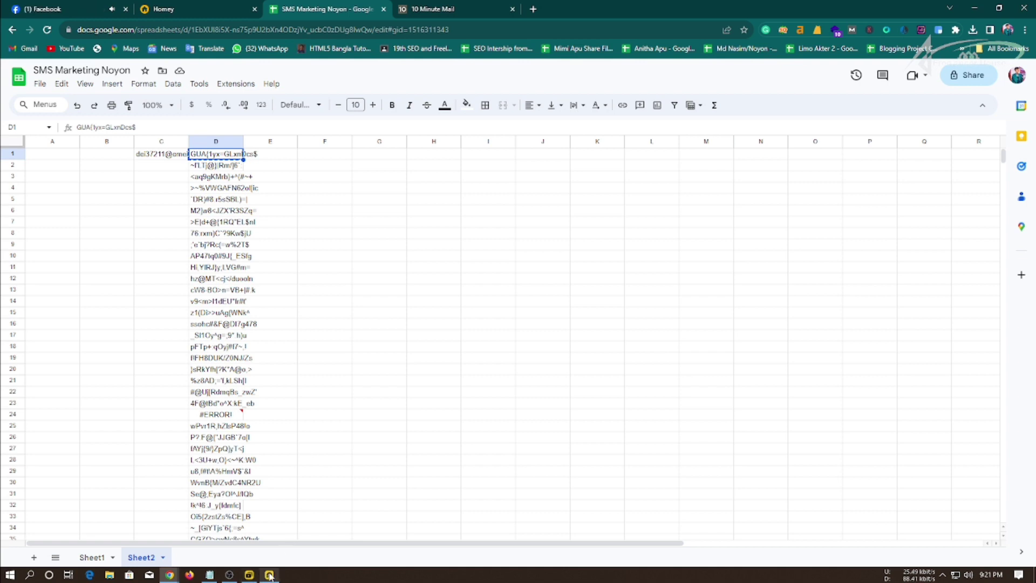
click(269, 575)
key(ctrl+v)
click(740, 358)
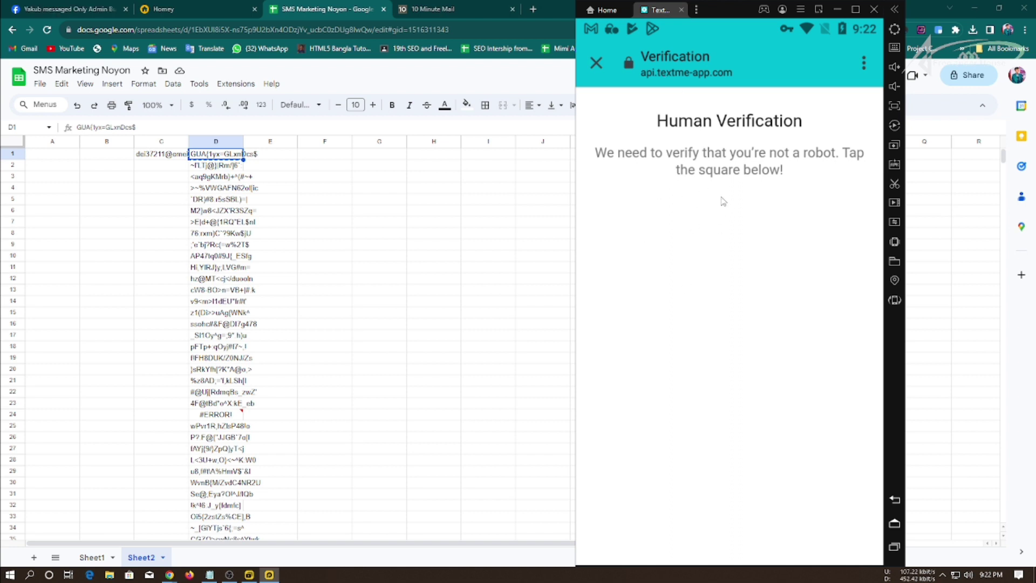
Start the reCAPTCHA and select all the bicycle squares.
click(623, 235)
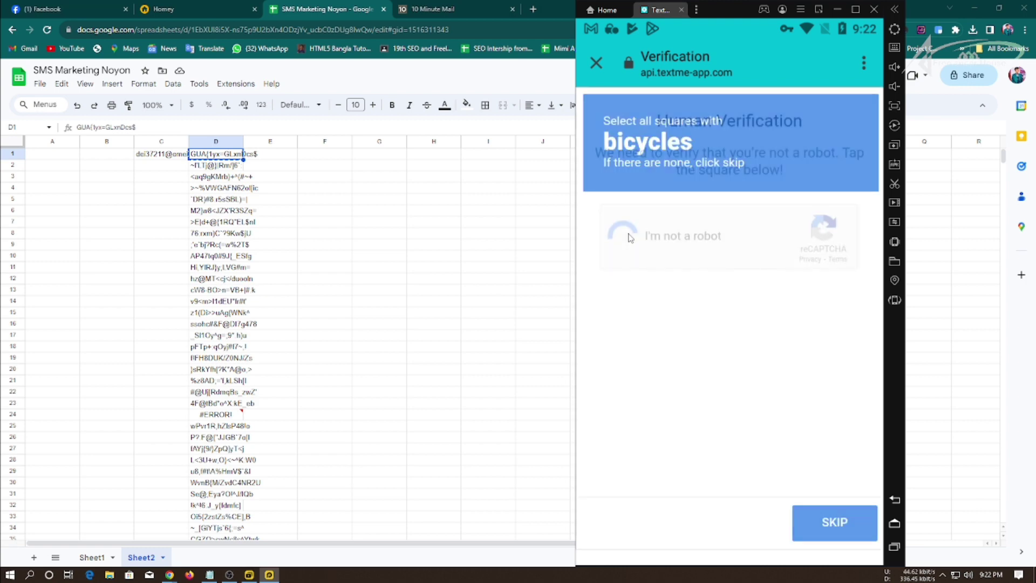
click(699, 380)
click(695, 455)
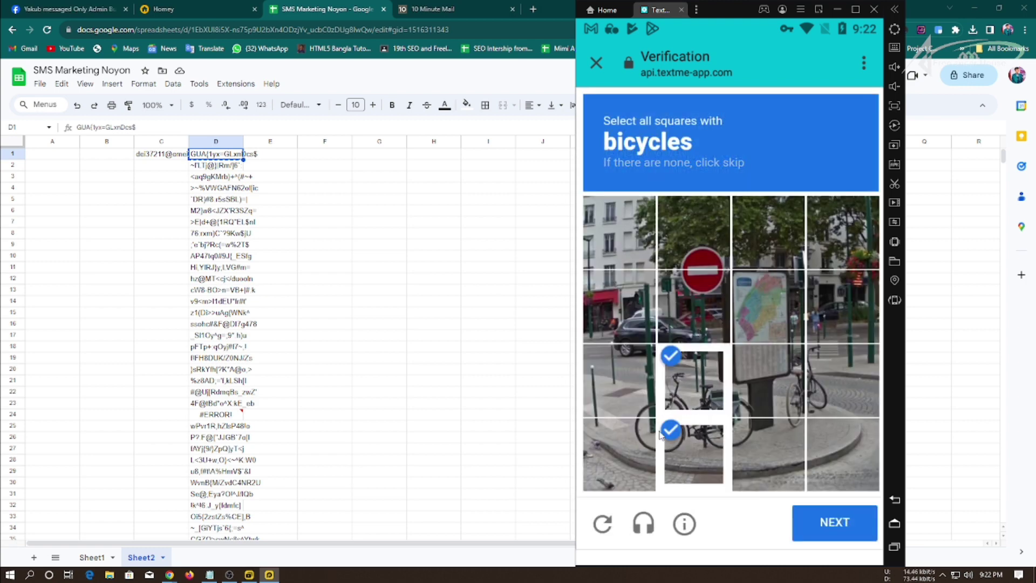
click(620, 455)
click(620, 380)
click(777, 383)
click(821, 386)
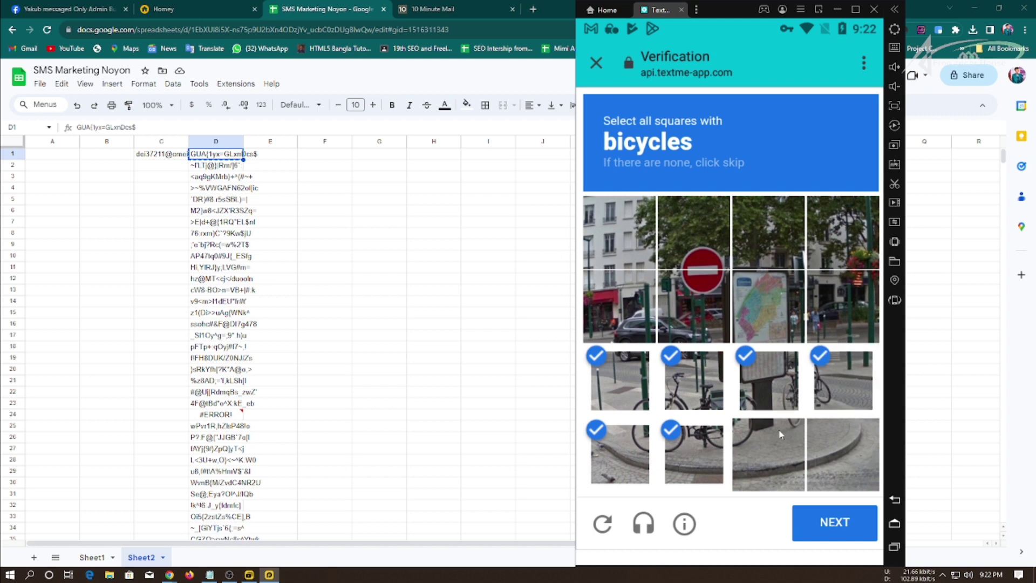
click(777, 436)
click(823, 523)
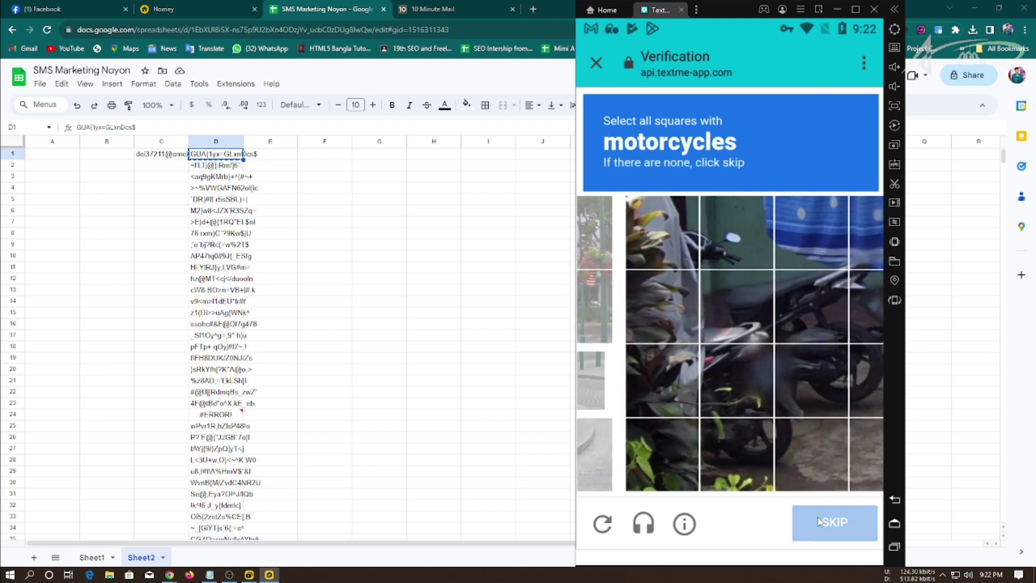
Select the four motorcycle squares in the next challenge.
click(696, 310)
click(696, 383)
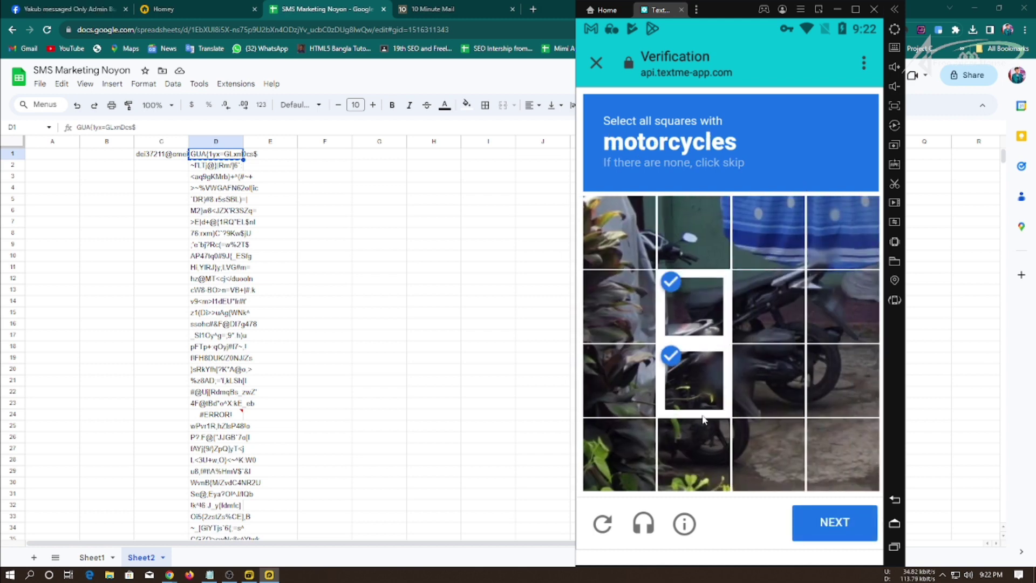
click(701, 426)
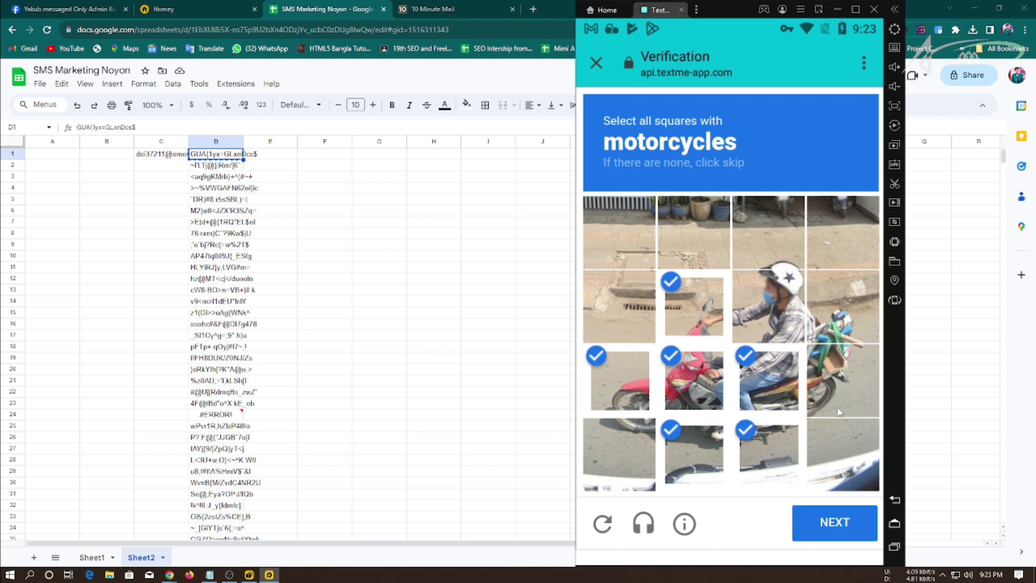
click(839, 413)
click(823, 523)
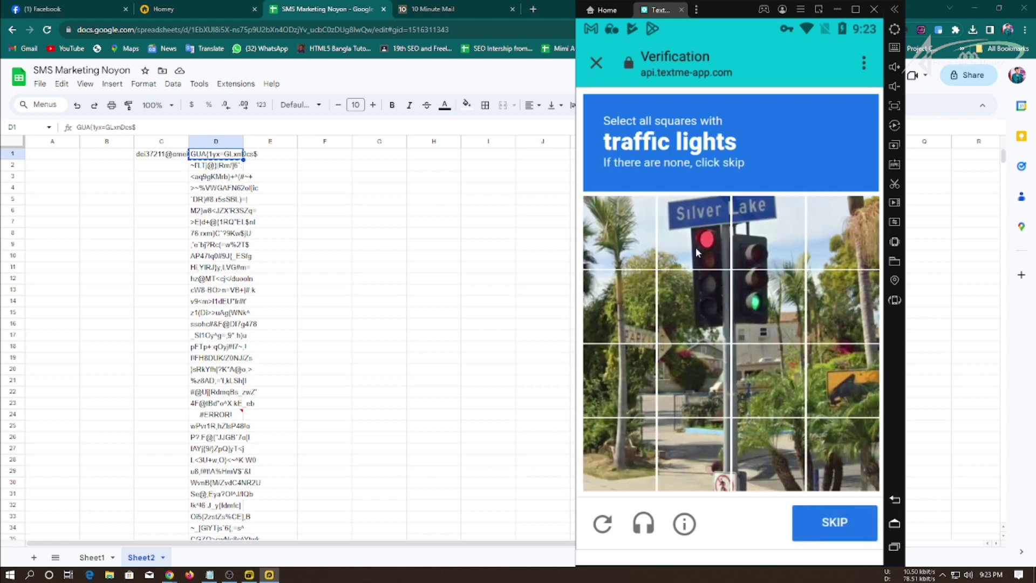
Select the four traffic light squares and verify to complete registration.
click(695, 232)
click(695, 305)
click(768, 305)
click(769, 232)
click(846, 522)
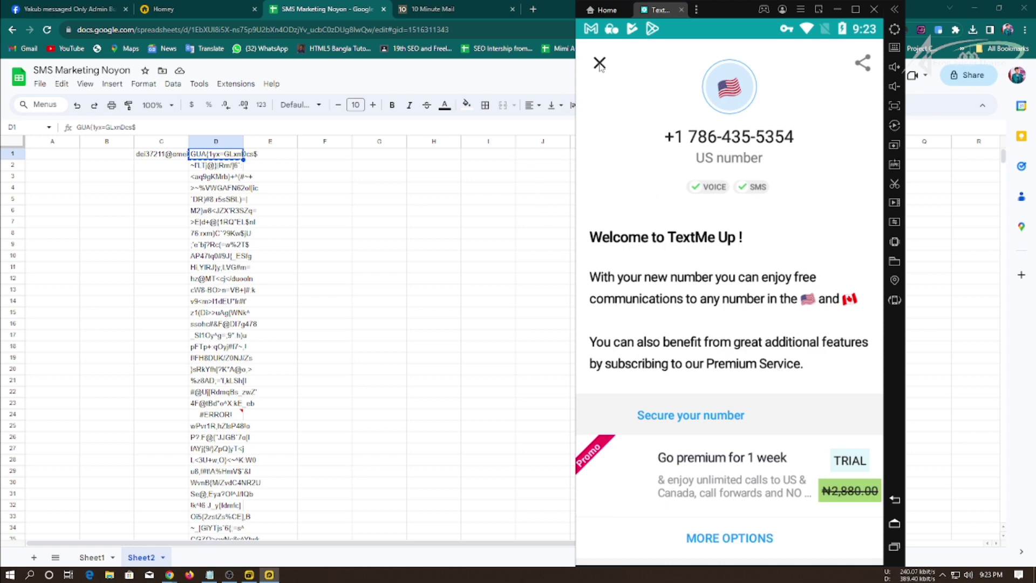
click(600, 63)
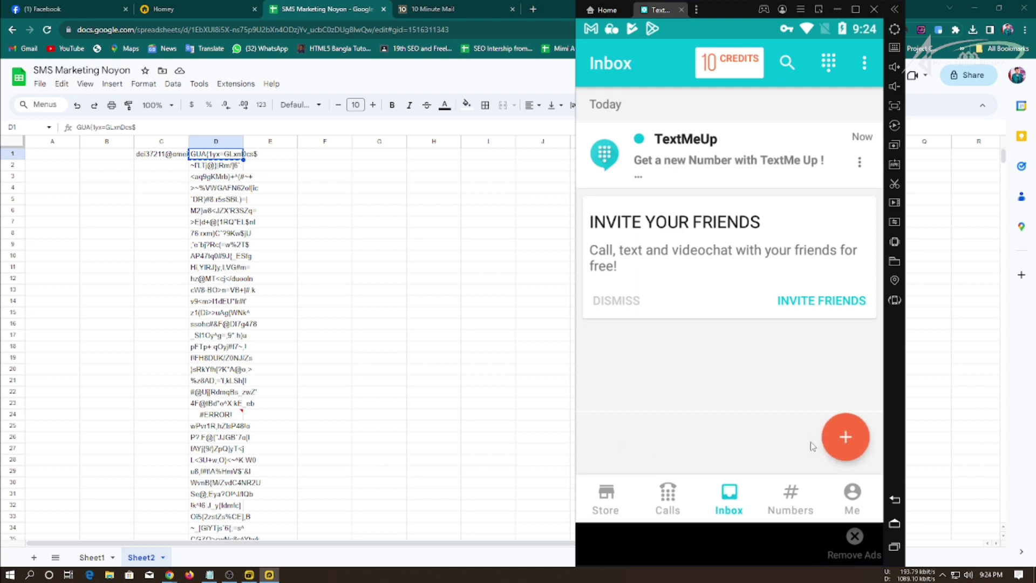
click(852, 433)
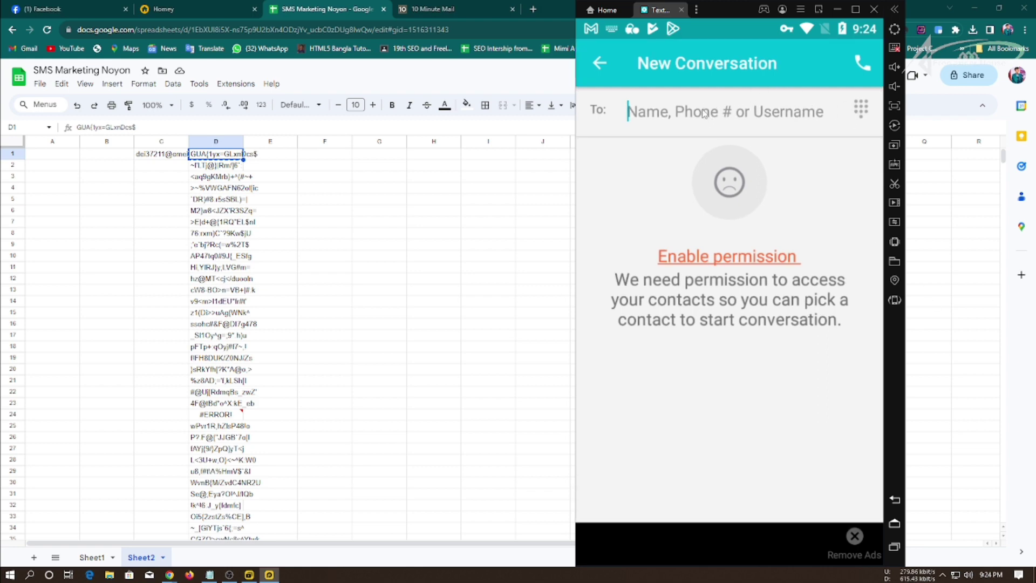
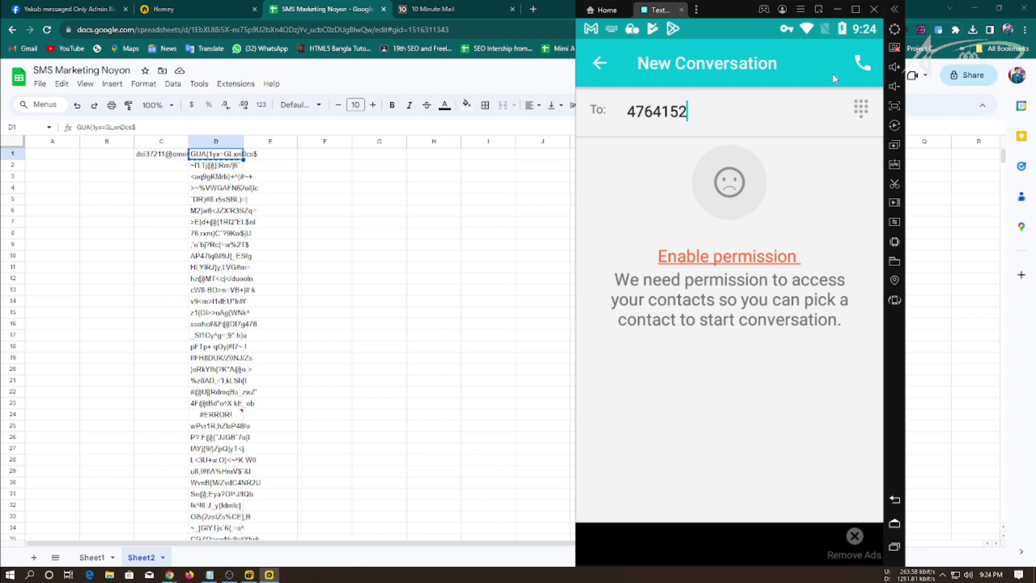
click(862, 65)
key(Return)
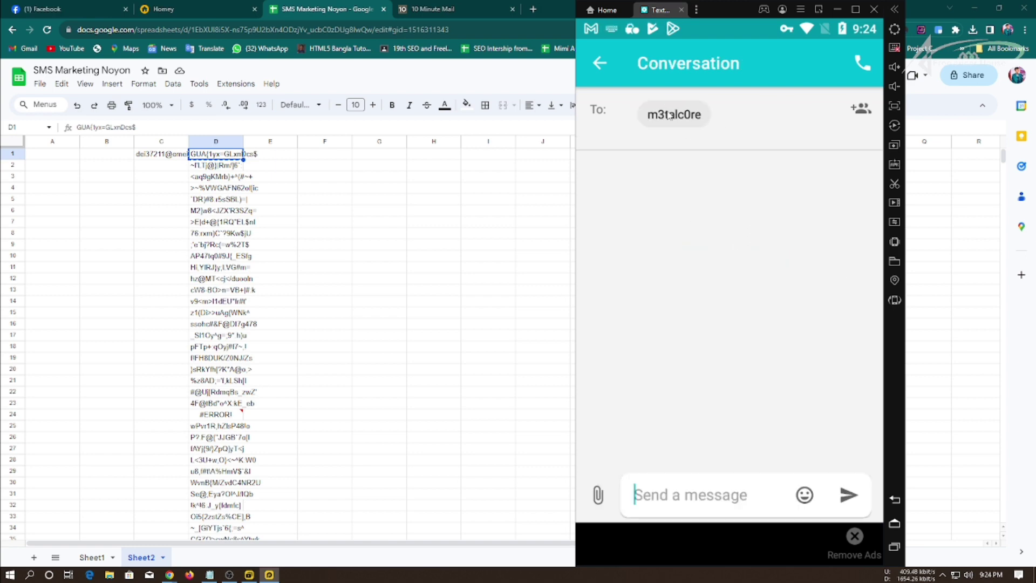
click(669, 115)
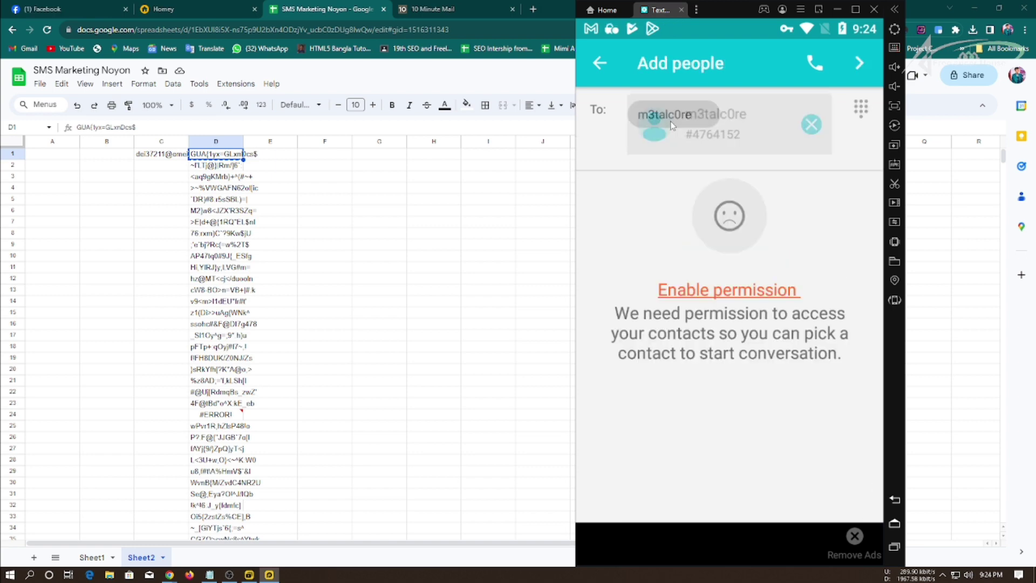
click(812, 124)
click(706, 114)
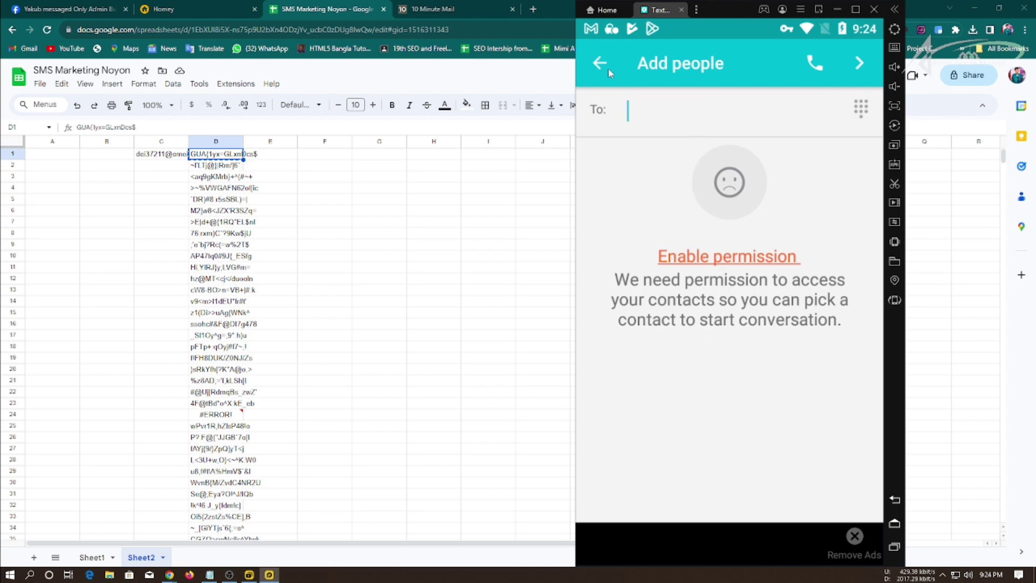
click(600, 64)
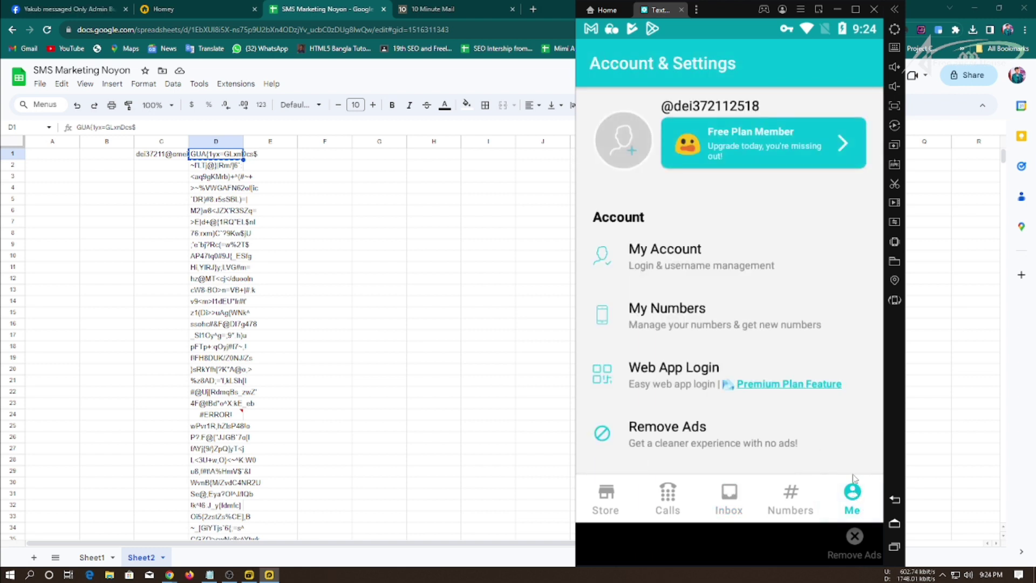
Take a screen snip of the app's lower part and circle the Me tab in red.
key(super+shift+s)
drag(882, 550, 566, 288)
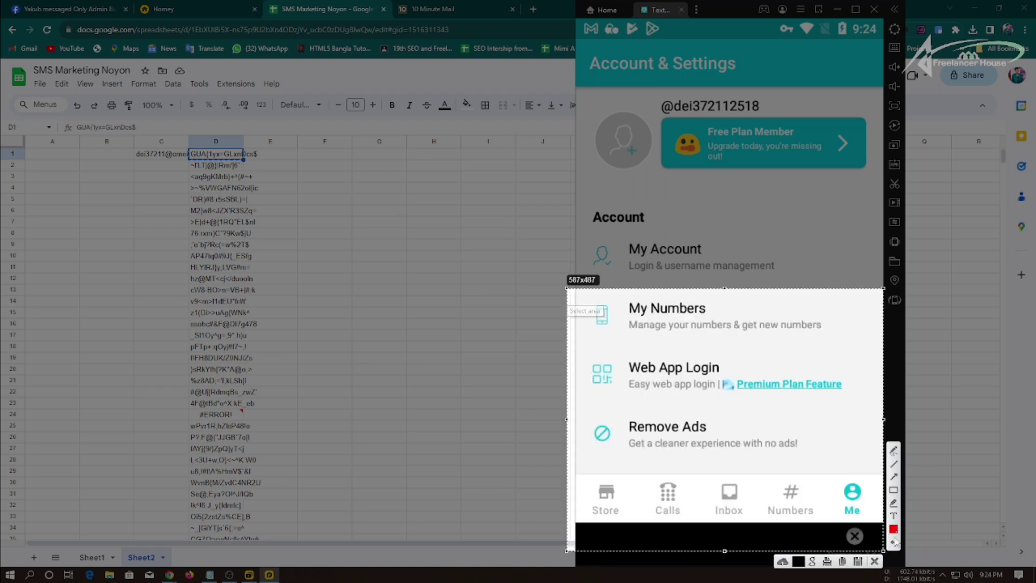
click(893, 451)
mouse_move(853, 447)
mouse_down()
mouse_move(853, 533)
mouse_move(862, 495)
mouse_up()
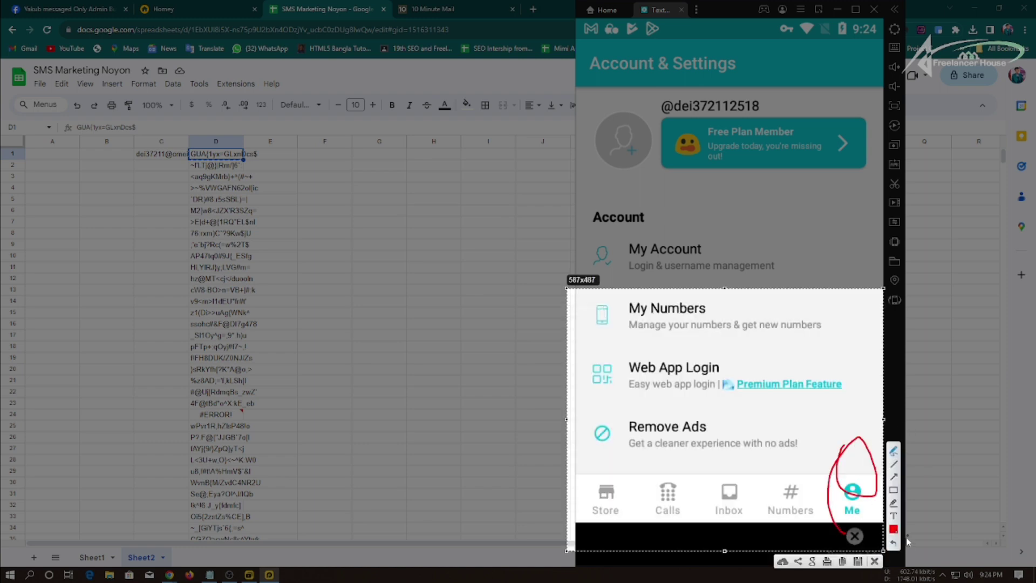
click(875, 561)
Scroll through the Account & Settings page to review it.
scroll(717, 367, down, 3)
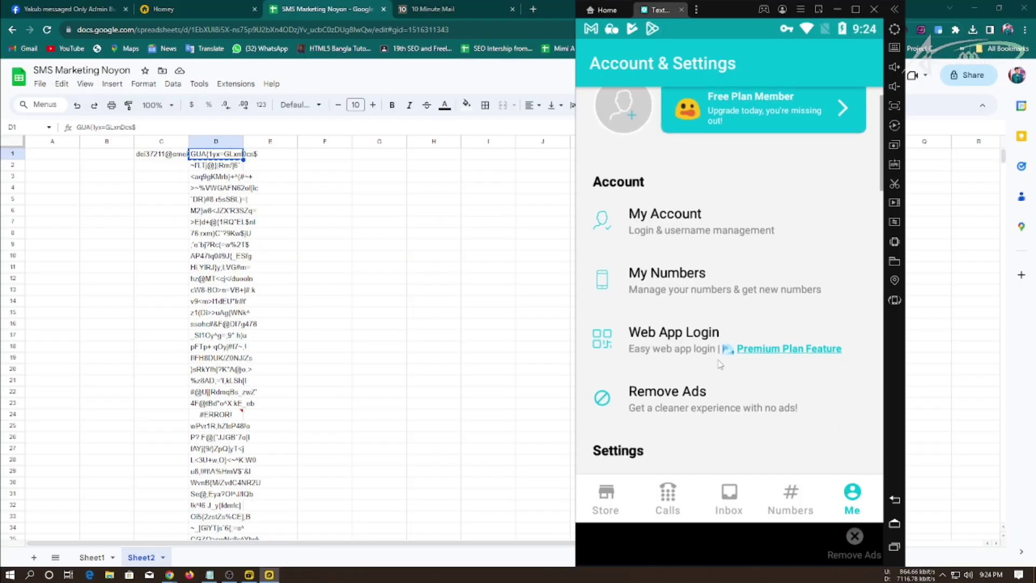
scroll(699, 408, down, 5)
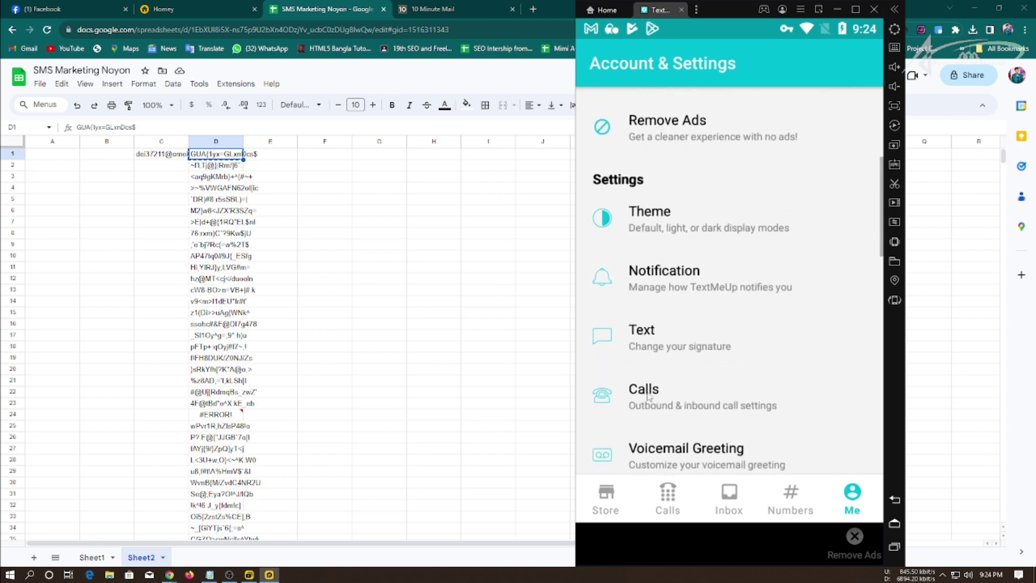
scroll(649, 399, down, 5)
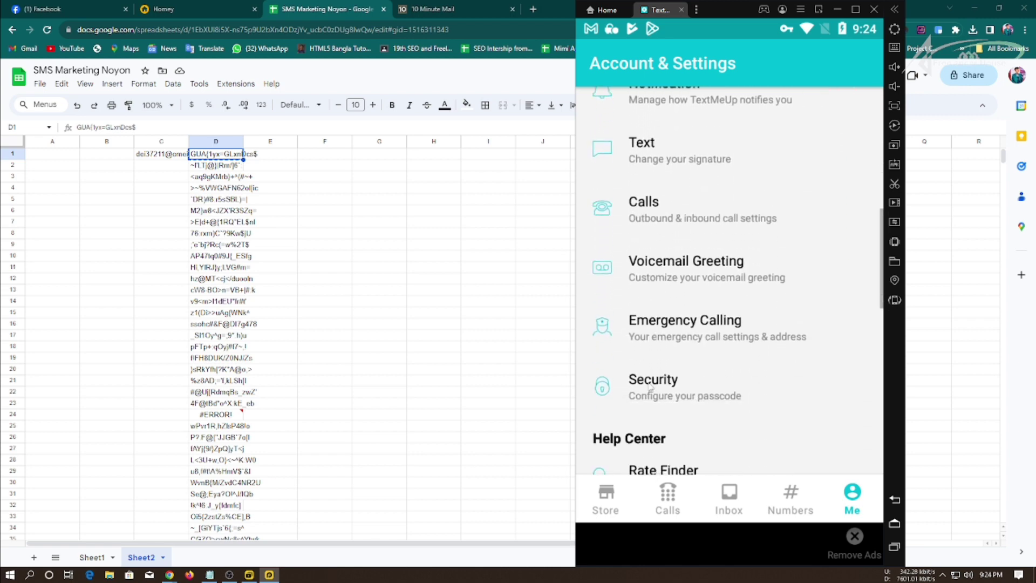
scroll(649, 405, down, 13)
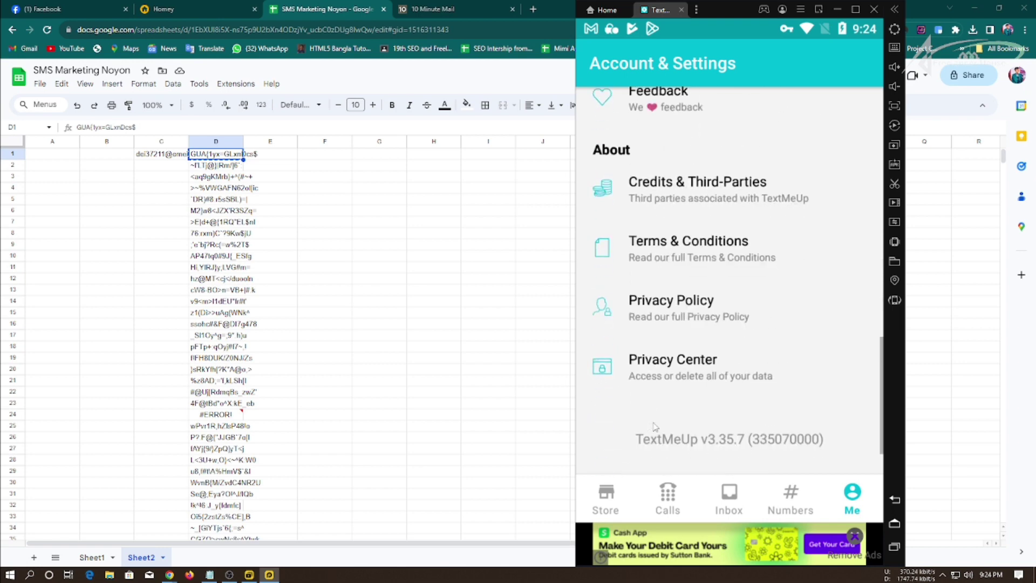
scroll(685, 422, up, 15)
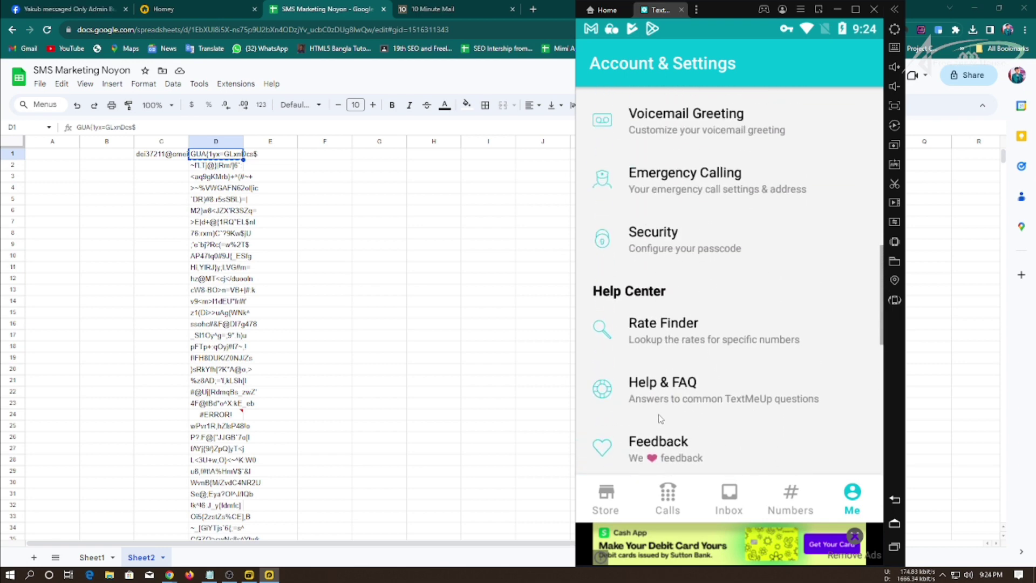
scroll(658, 418, up, 8)
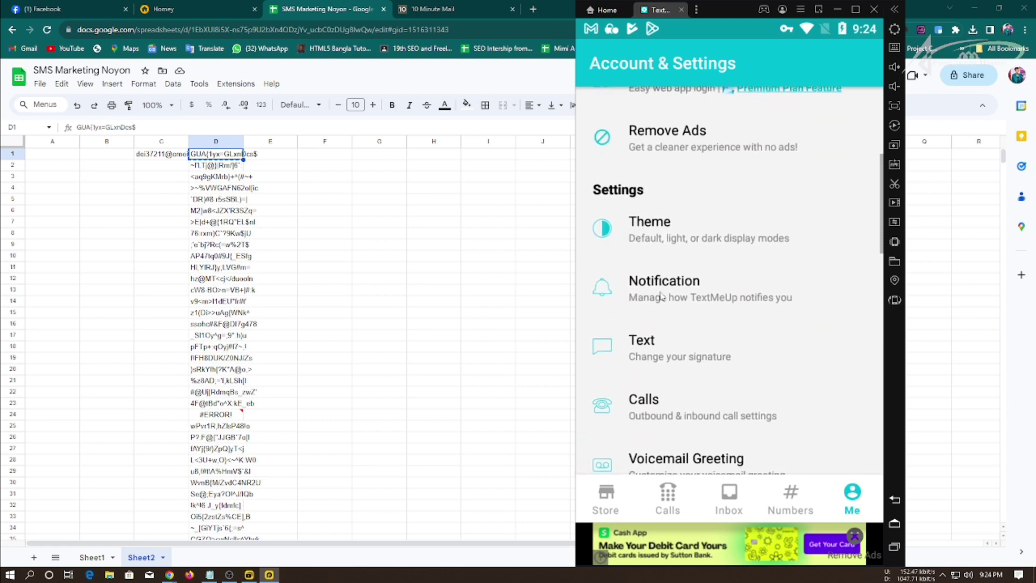
scroll(661, 394, up, 3)
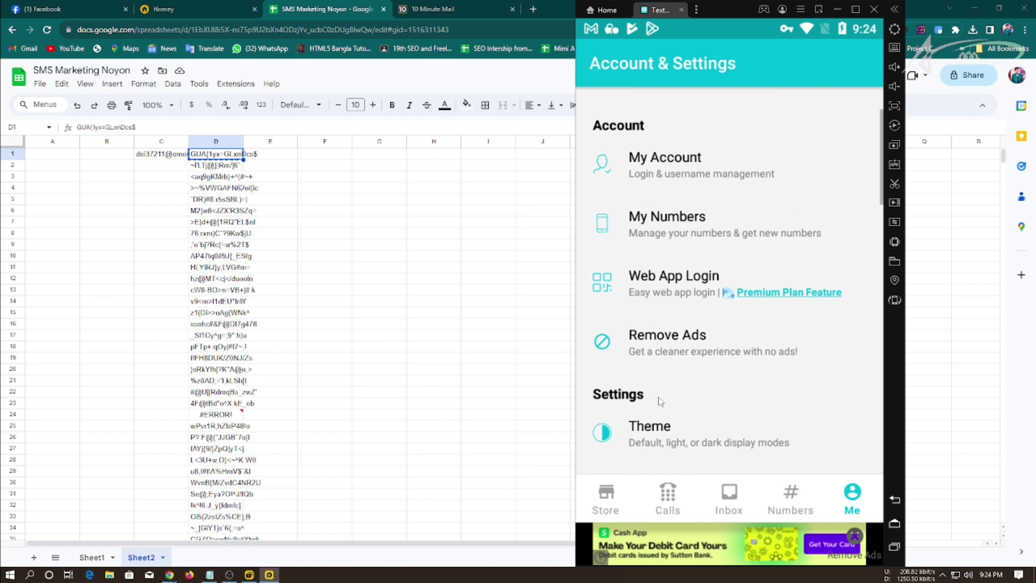
Check the owned US number's details, then return to Account & Settings near Log Out.
click(696, 227)
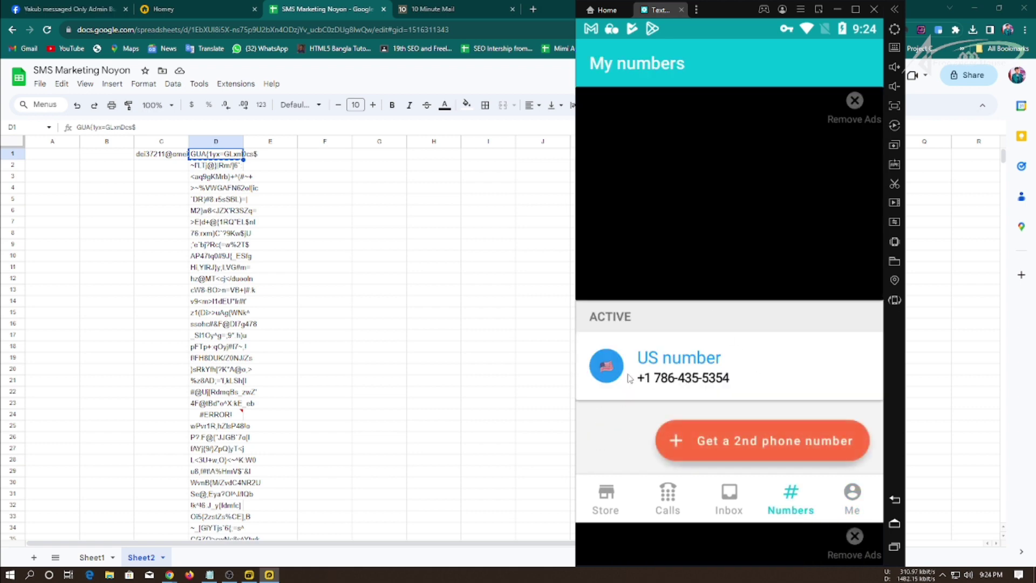
click(746, 375)
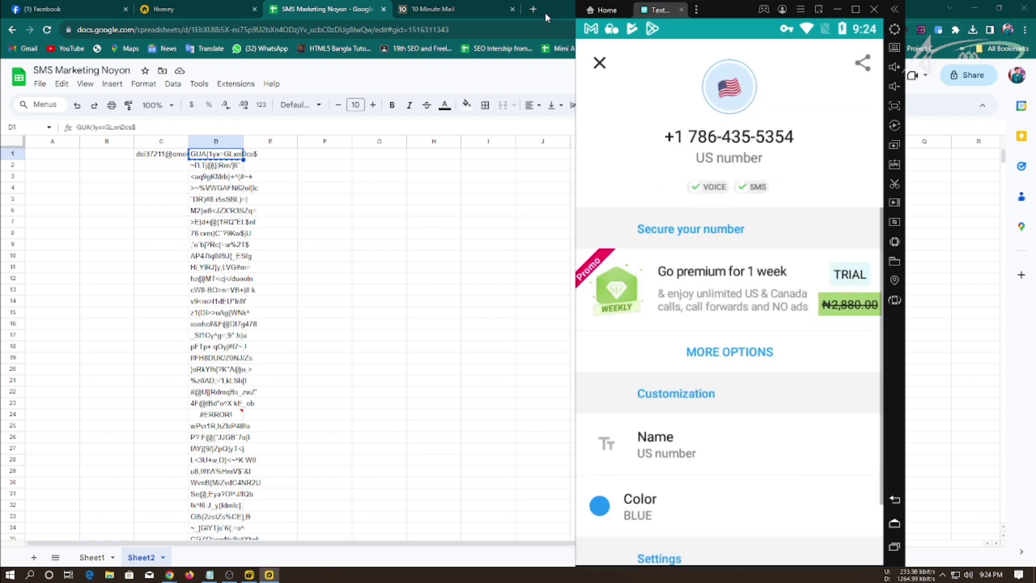
click(600, 64)
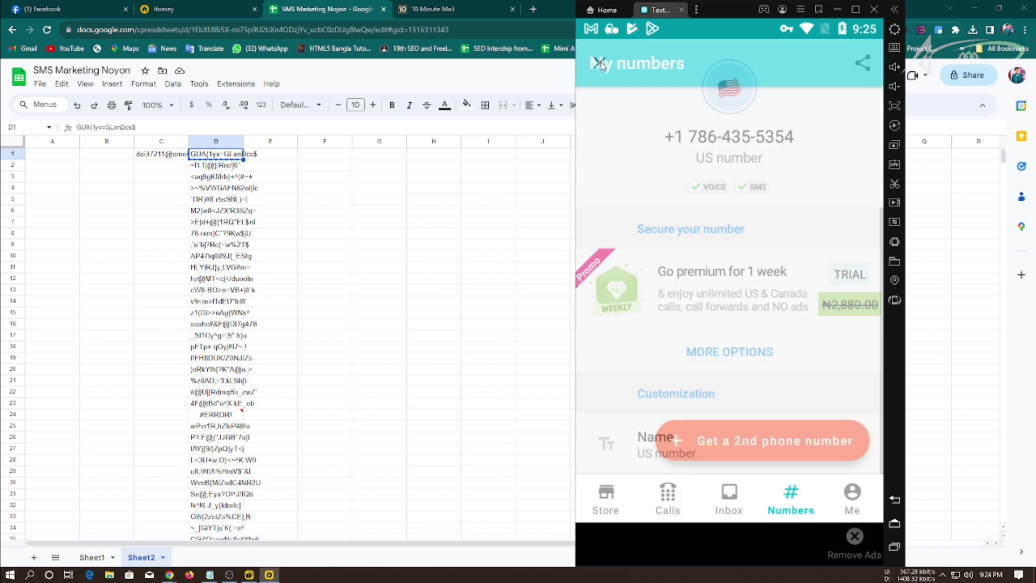
click(855, 495)
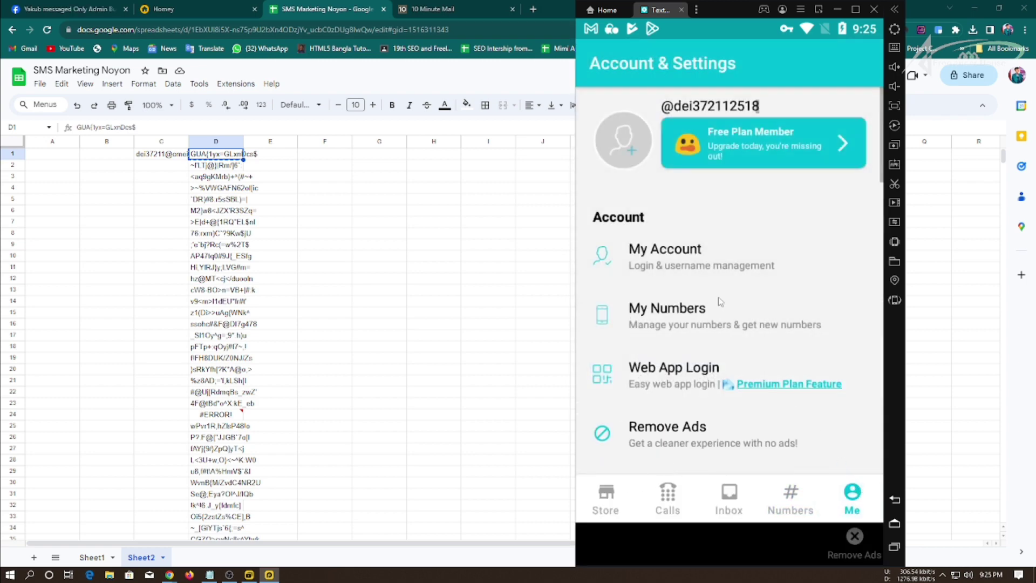
scroll(721, 302, down, 10)
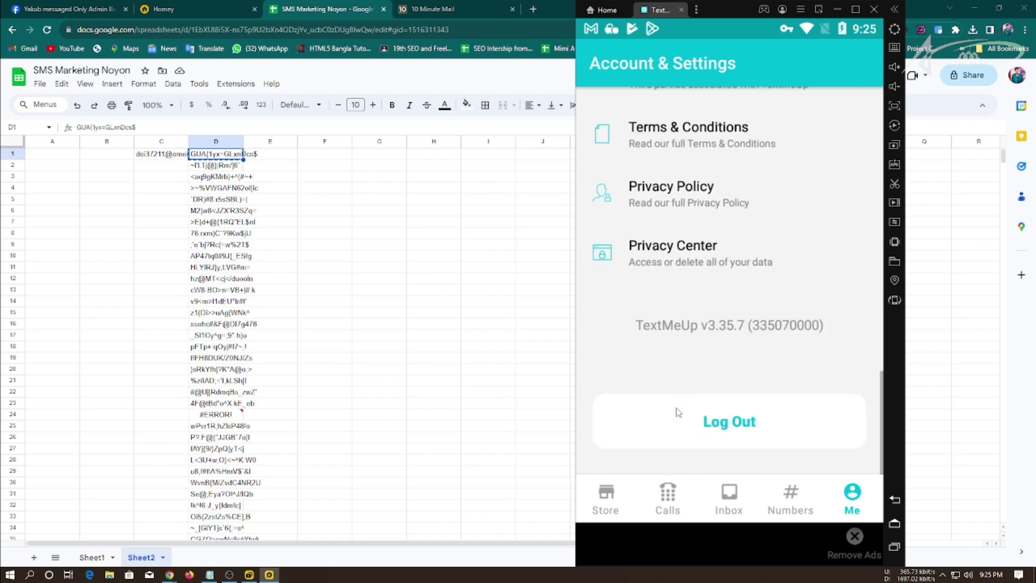
Log out of TextMeUp, dismiss the 'PIA VPN has stopped' notice, and relaunch PIA VPN.
click(697, 434)
click(672, 532)
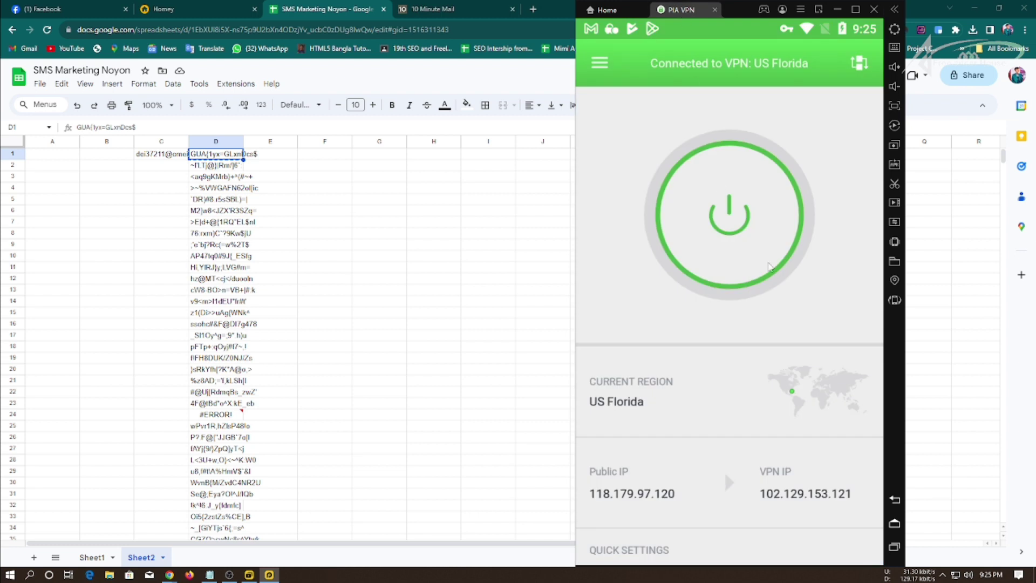
click(891, 549)
click(732, 230)
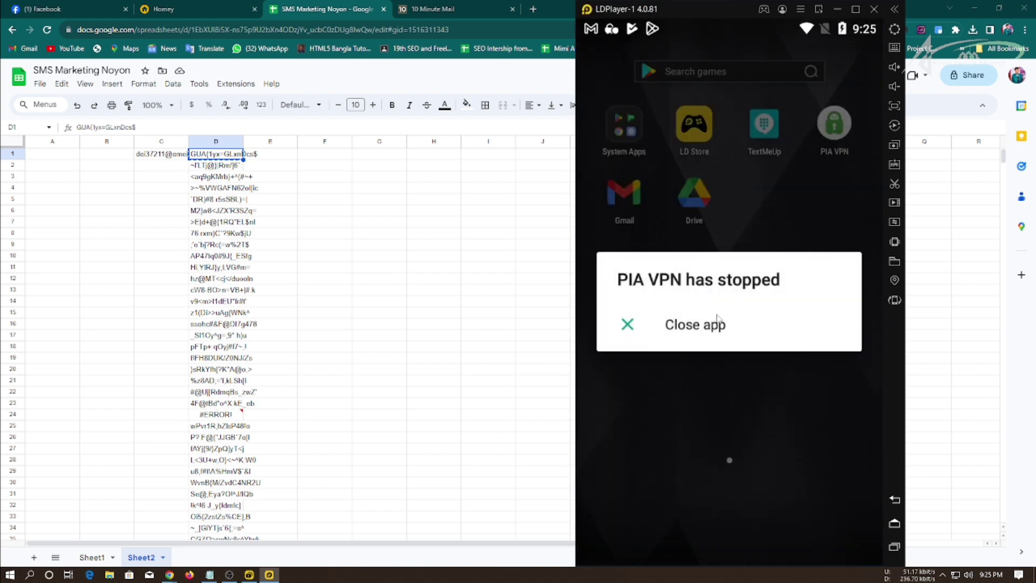
click(717, 333)
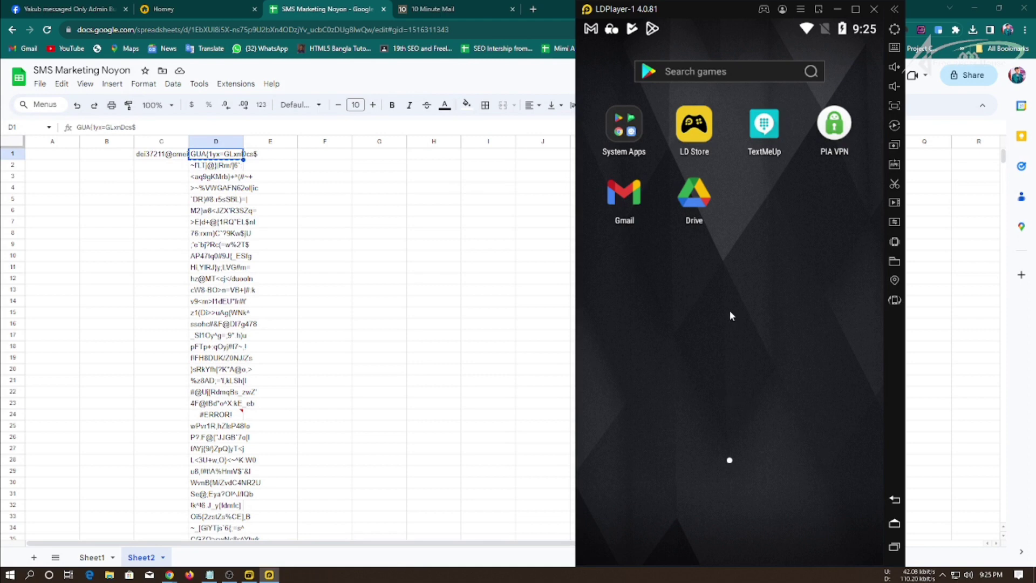
click(831, 143)
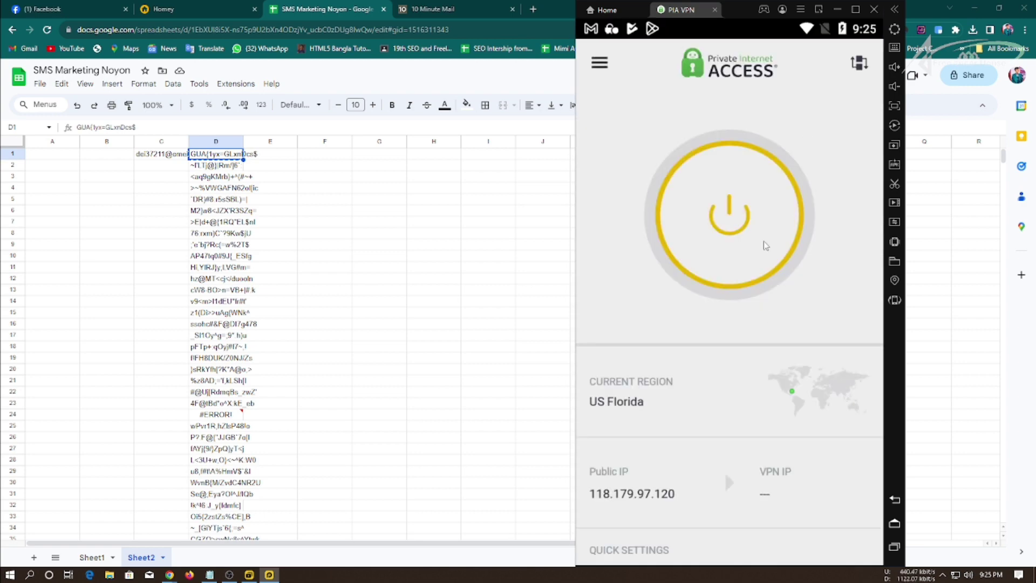
Clear TextMeUp's storage data through App info and relaunch it from a clean state.
click(894, 523)
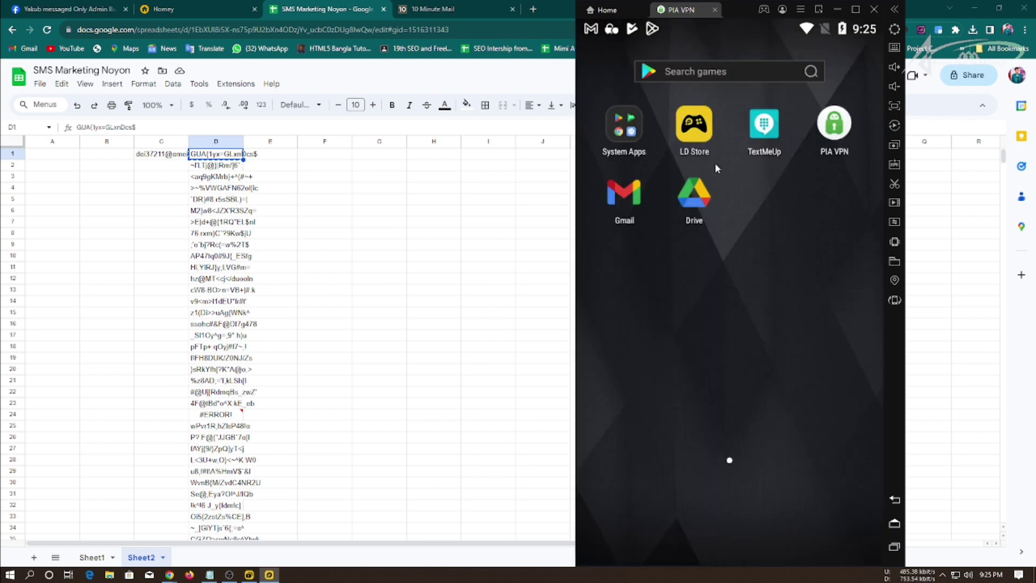
drag(764, 130, 792, 104)
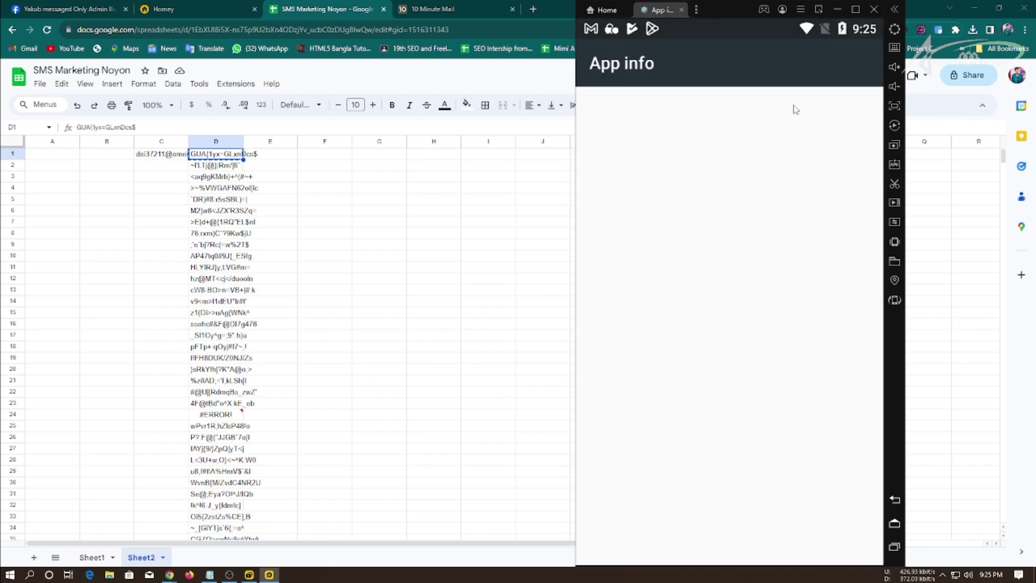
click(669, 246)
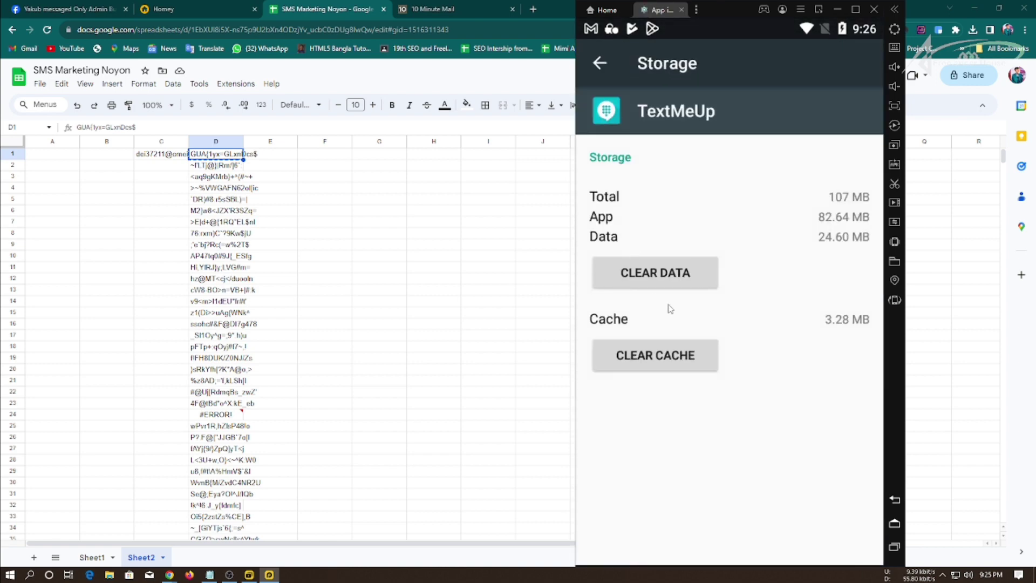
click(658, 278)
click(823, 351)
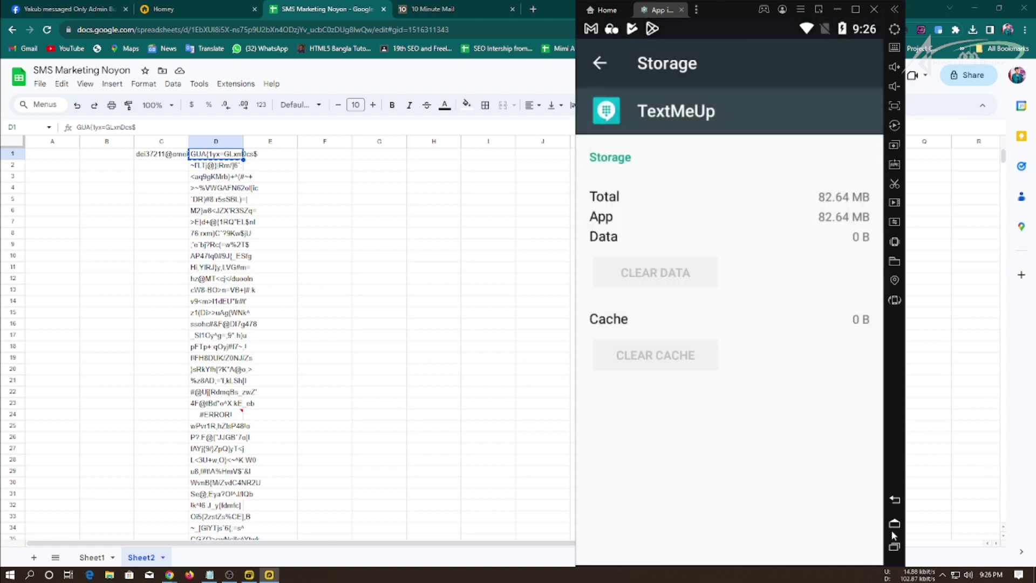
click(893, 526)
click(758, 122)
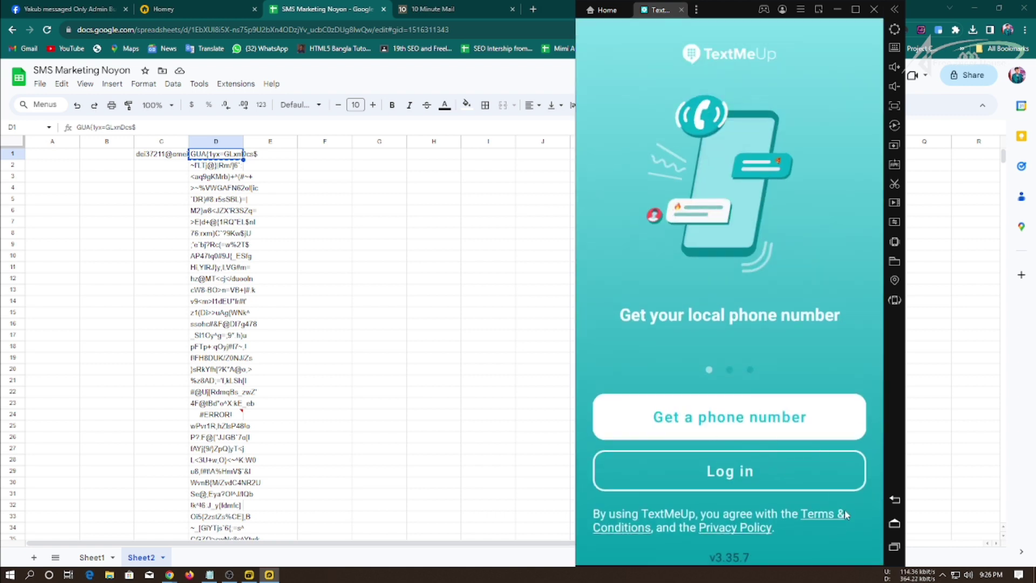
Close the leftover App info screen and connect PIA VPN to US Florida.
click(894, 547)
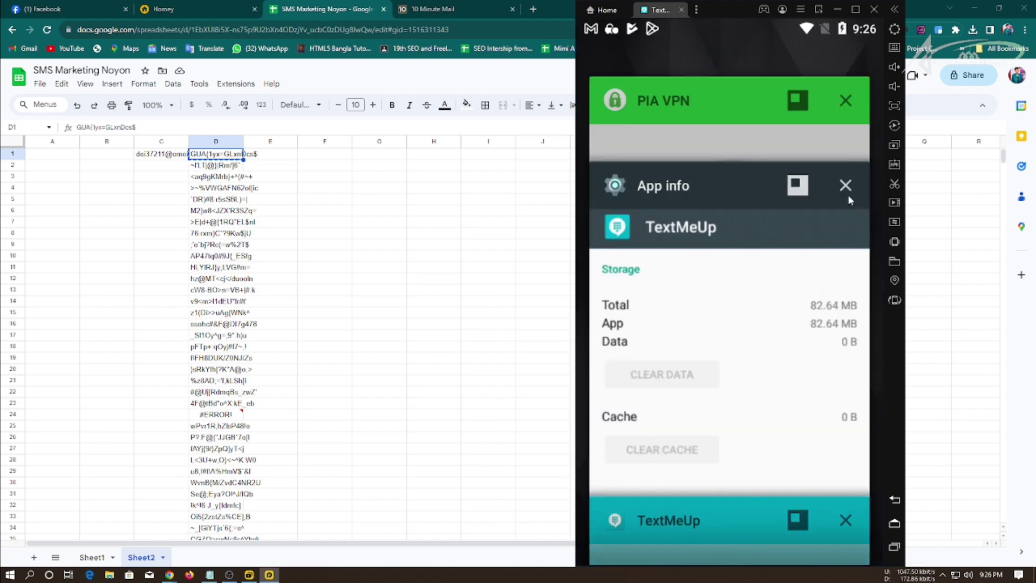
click(846, 186)
click(745, 213)
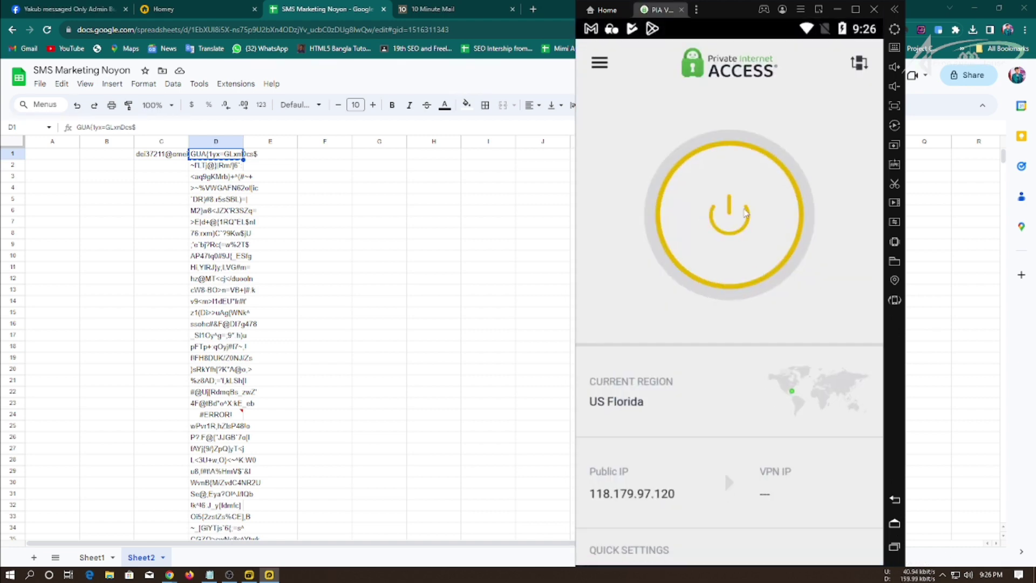
click(741, 237)
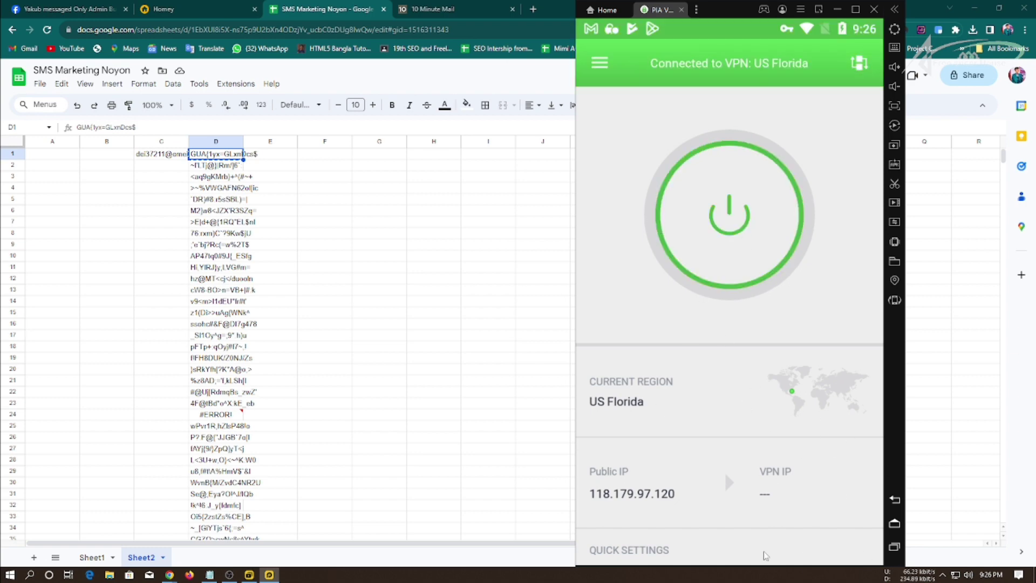
Switch back to TextMeUp and choose Get a phone number.
click(896, 548)
click(772, 367)
click(748, 419)
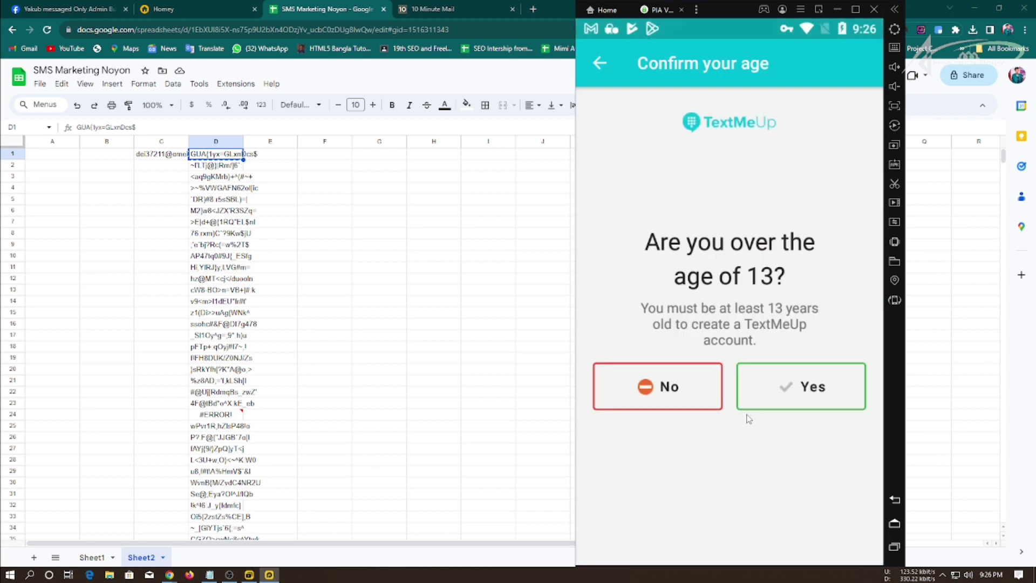
Confirm age, claim the first Florida 786 number on the Free plan, then switch to 10 Minute Mail.
click(784, 402)
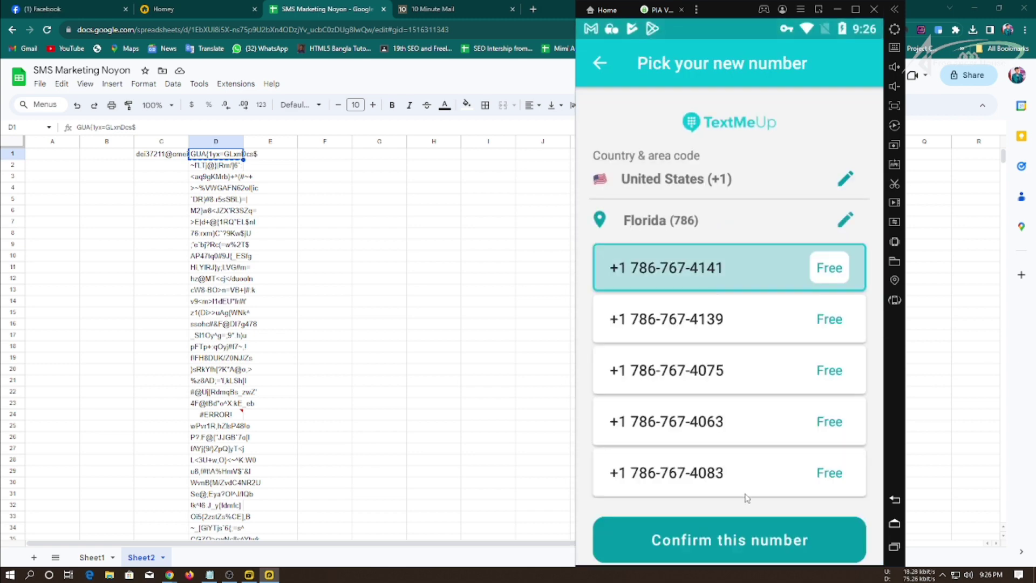
click(762, 536)
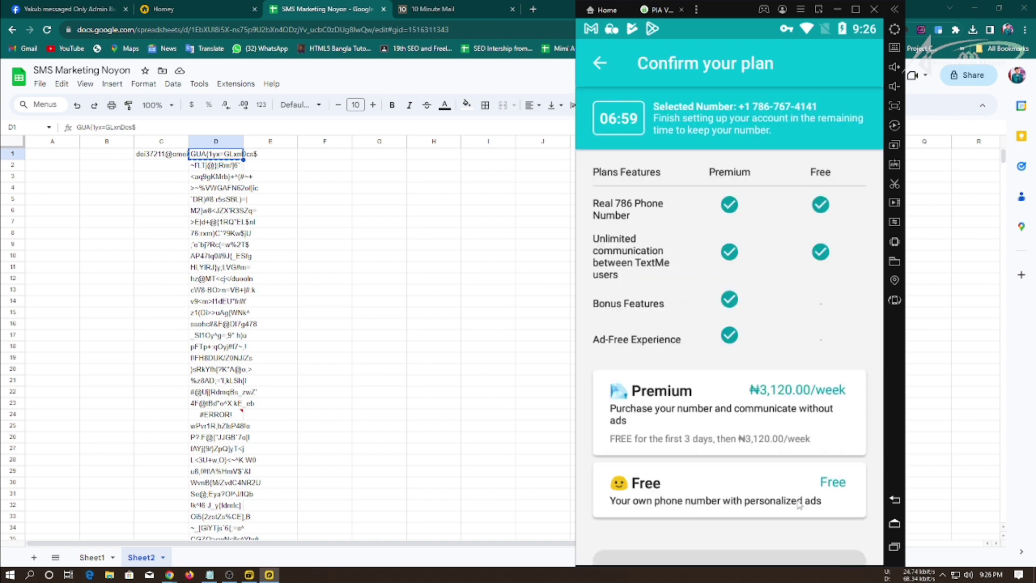
click(749, 478)
click(781, 556)
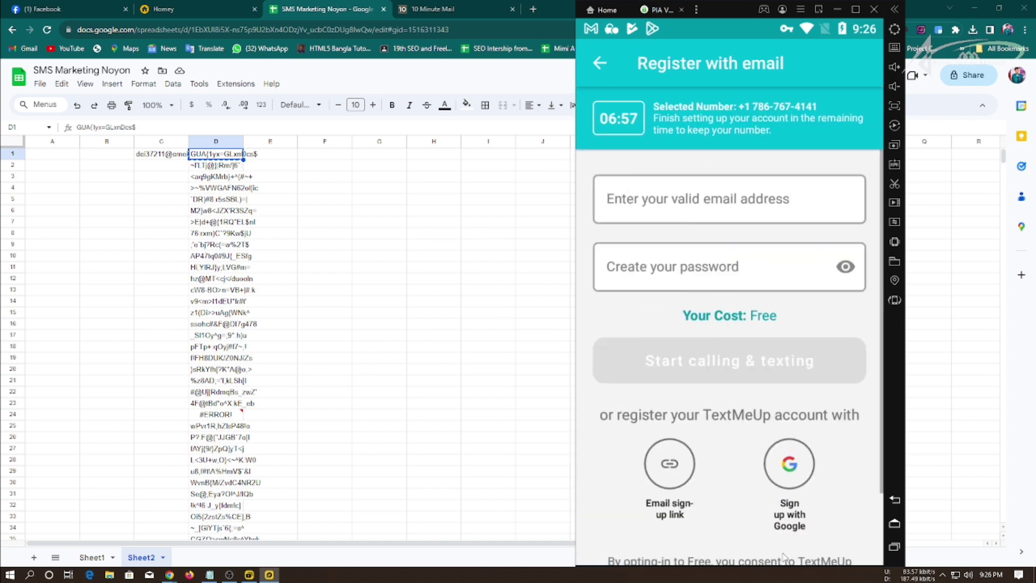
click(402, 9)
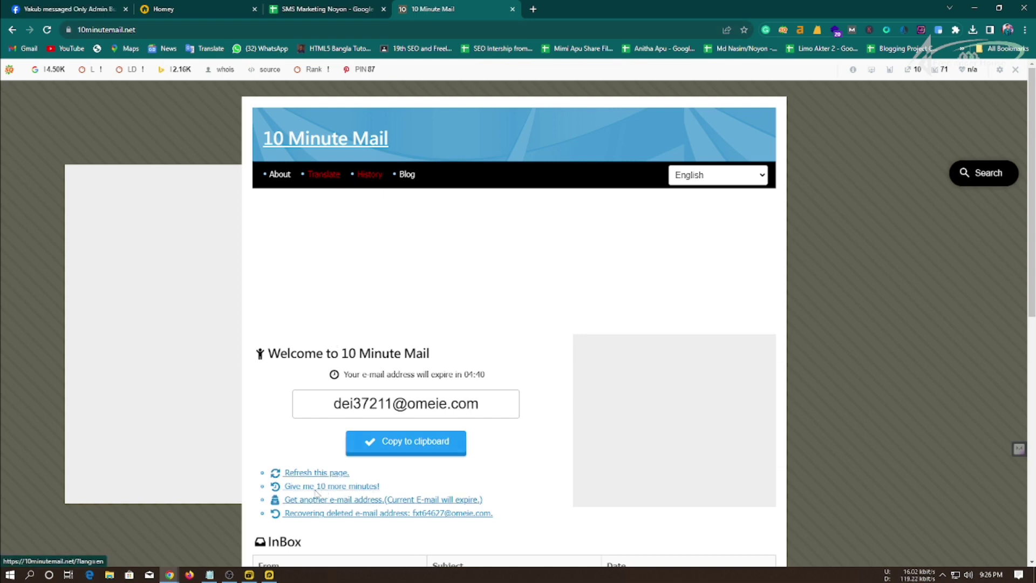
Generate a new 10 Minute Mail address and paste it into cell C2 of the SMS Marketing sheet.
click(325, 503)
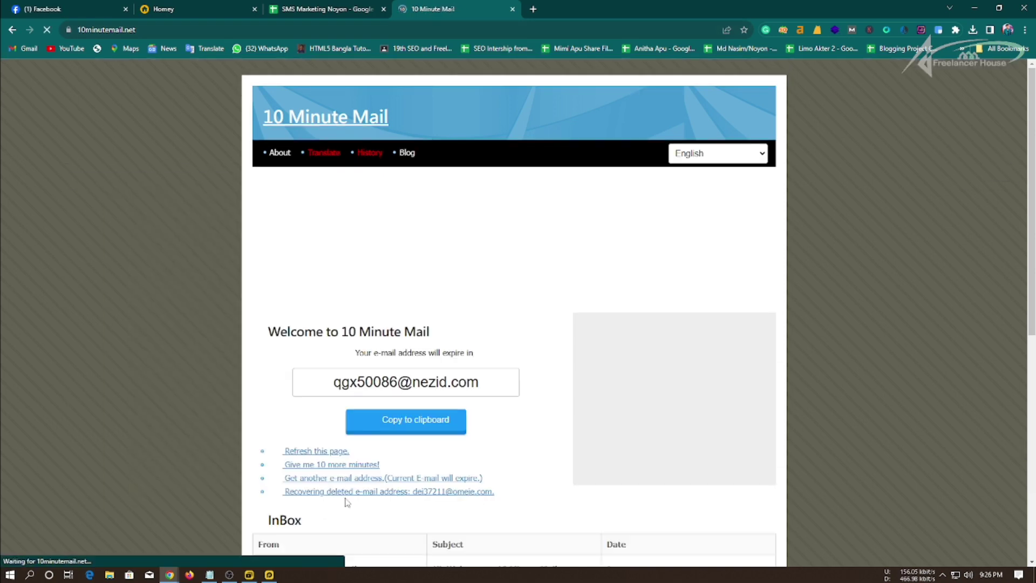
click(396, 424)
key(ctrl+shift+Tab)
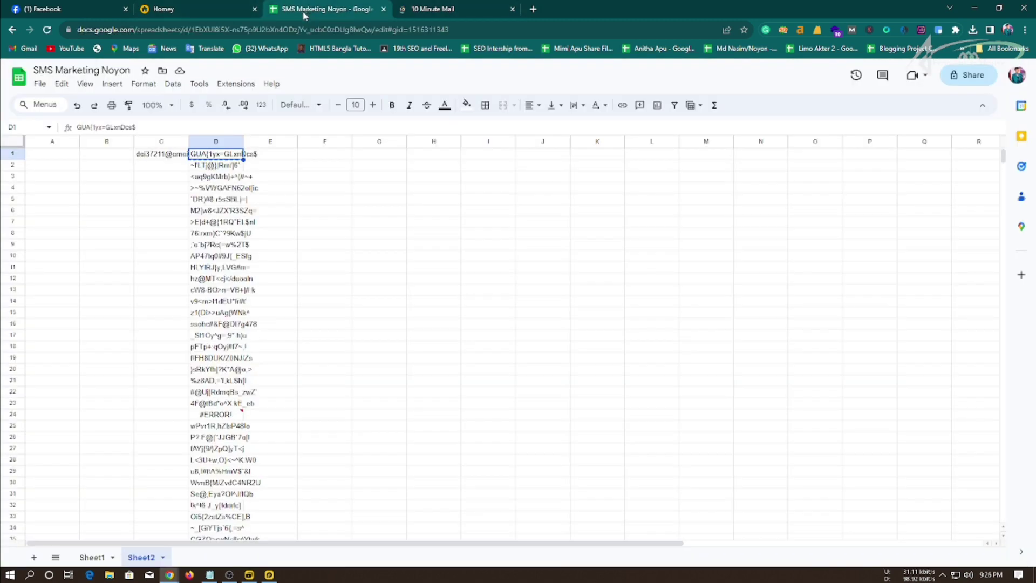
click(170, 167)
key(ctrl+v)
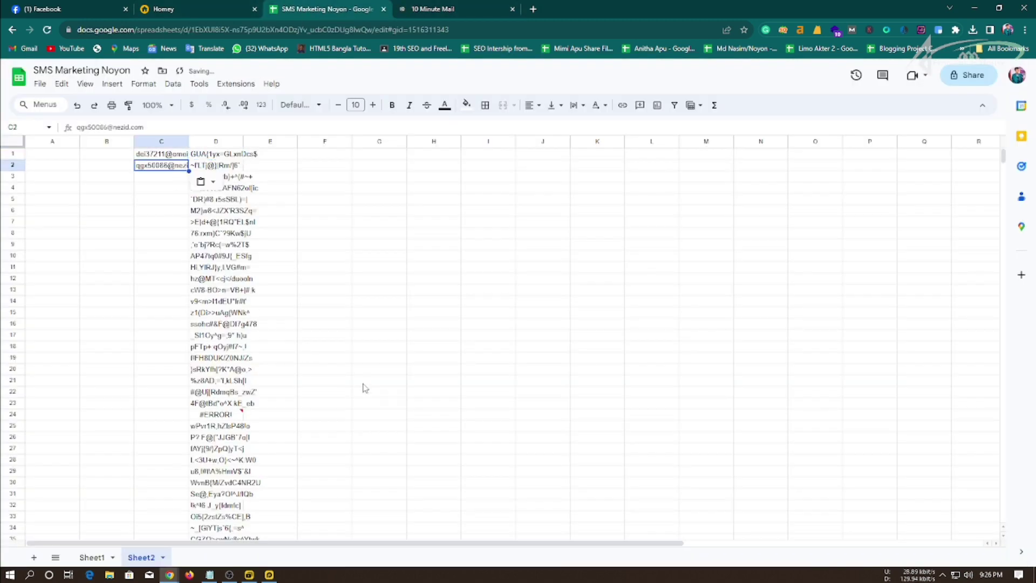
key(alt+Tab)
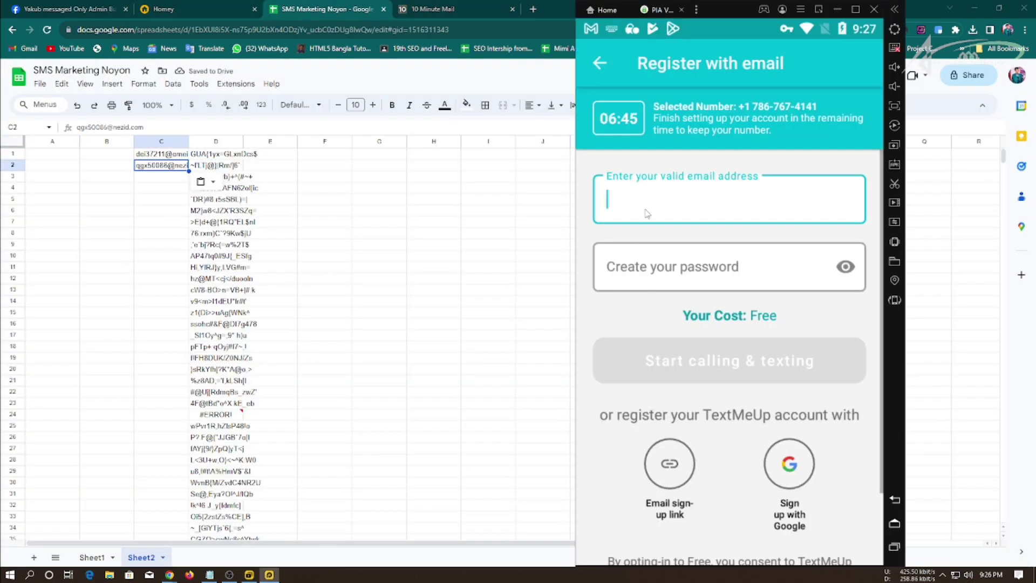
Fill in the temporary email and the D2 password, verify it, and submit registration.
key(ctrl+v)
key(alt+Tab)
key(Right)
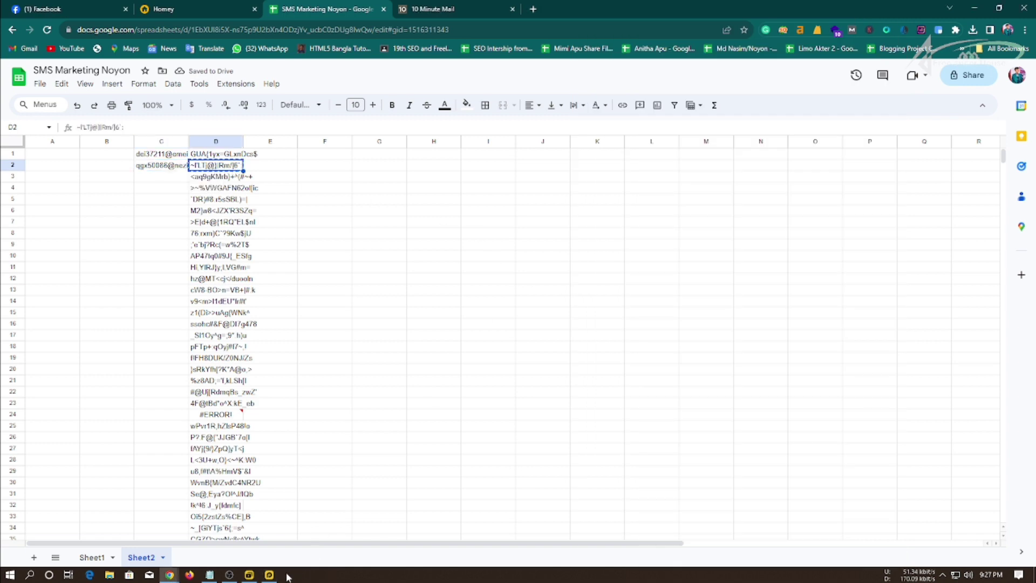
click(269, 574)
click(641, 271)
key(ctrl+v)
click(844, 266)
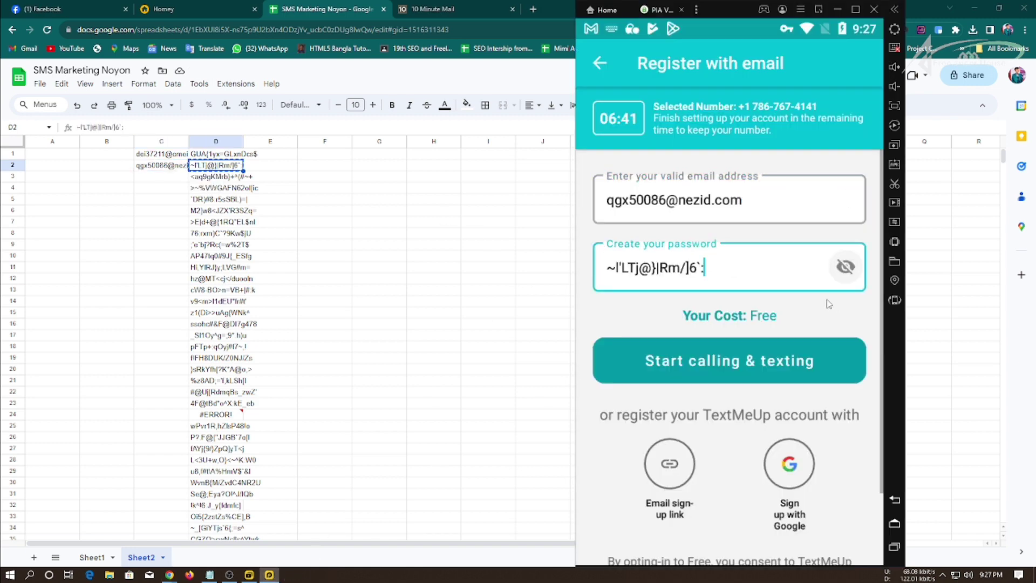
click(777, 359)
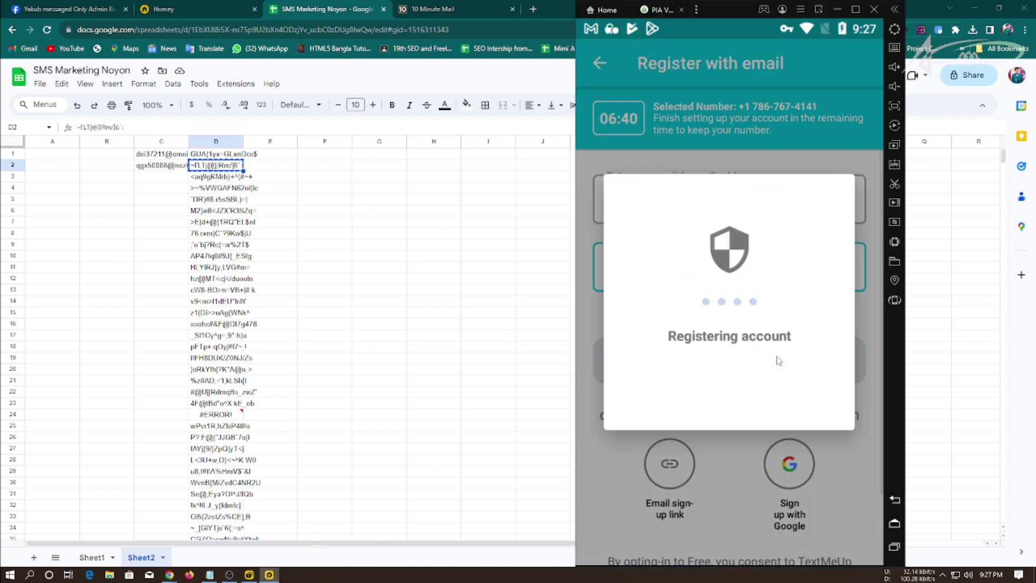
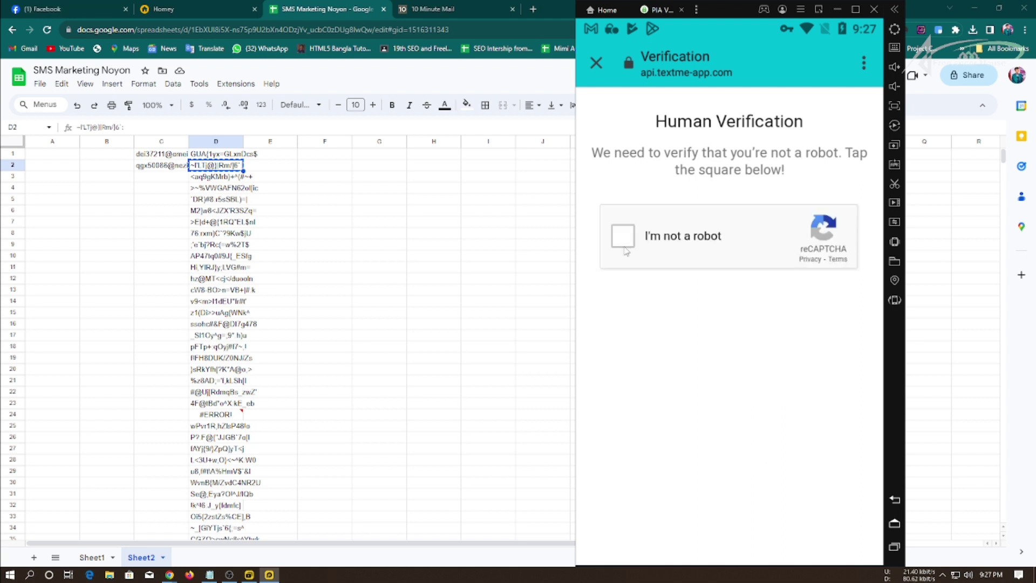
Tick 'I'm not a robot', select the six bicycle tiles and verify.
click(624, 242)
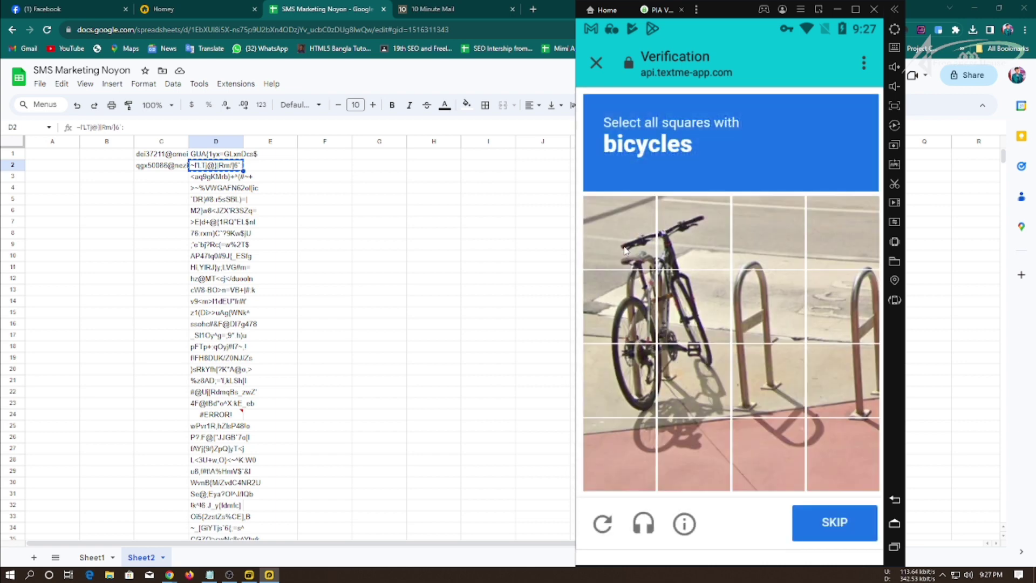
click(624, 245)
click(685, 237)
click(691, 308)
click(620, 322)
click(629, 381)
click(708, 369)
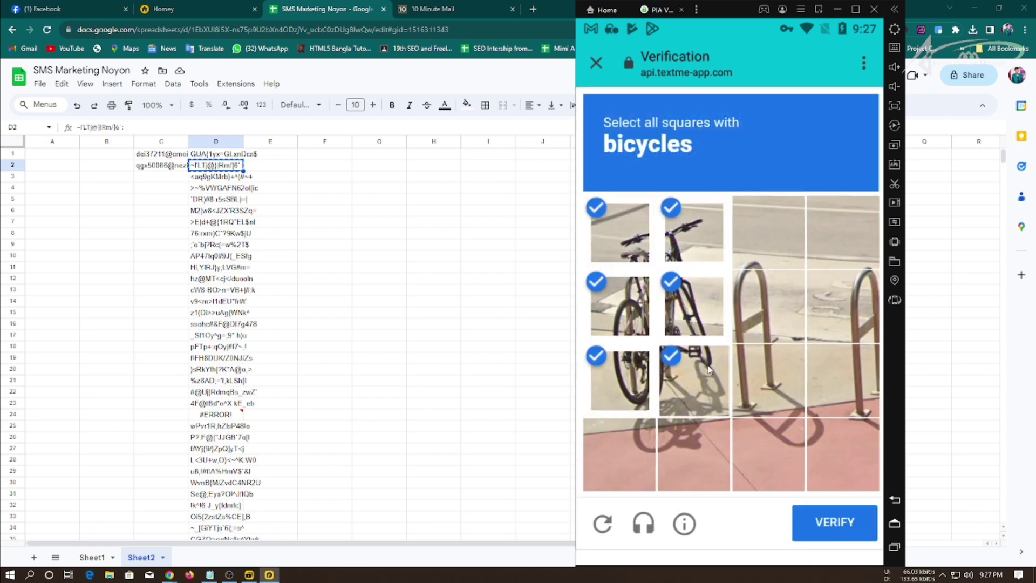
click(831, 523)
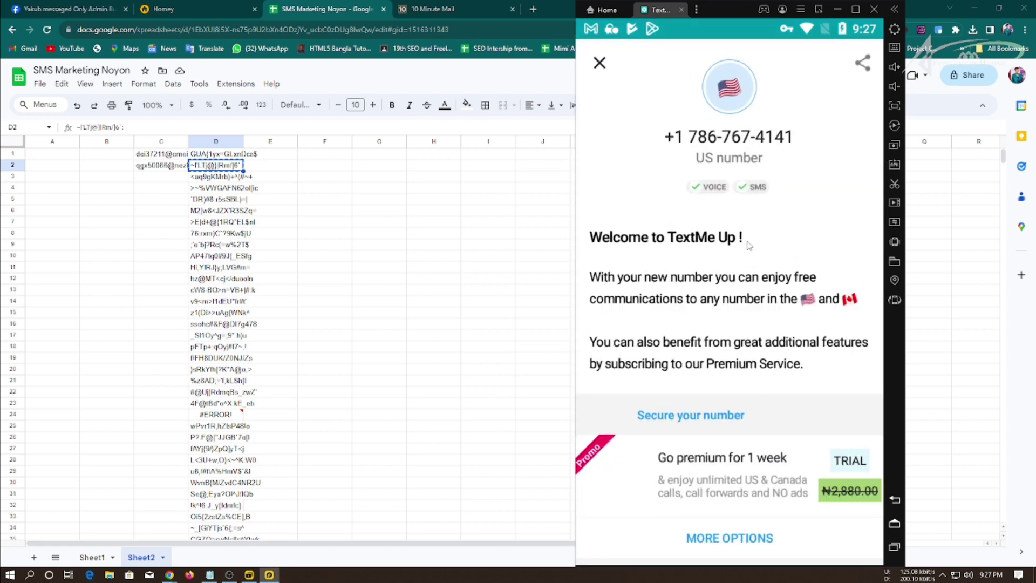
Dismiss the welcome screen and check the account's phone numbers under Me > My Numbers.
click(599, 63)
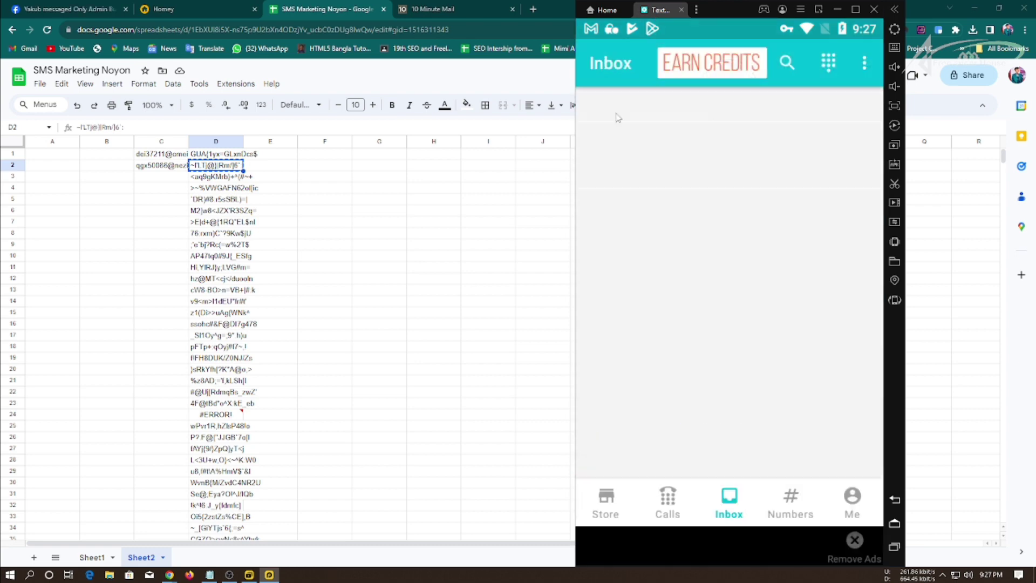
click(853, 503)
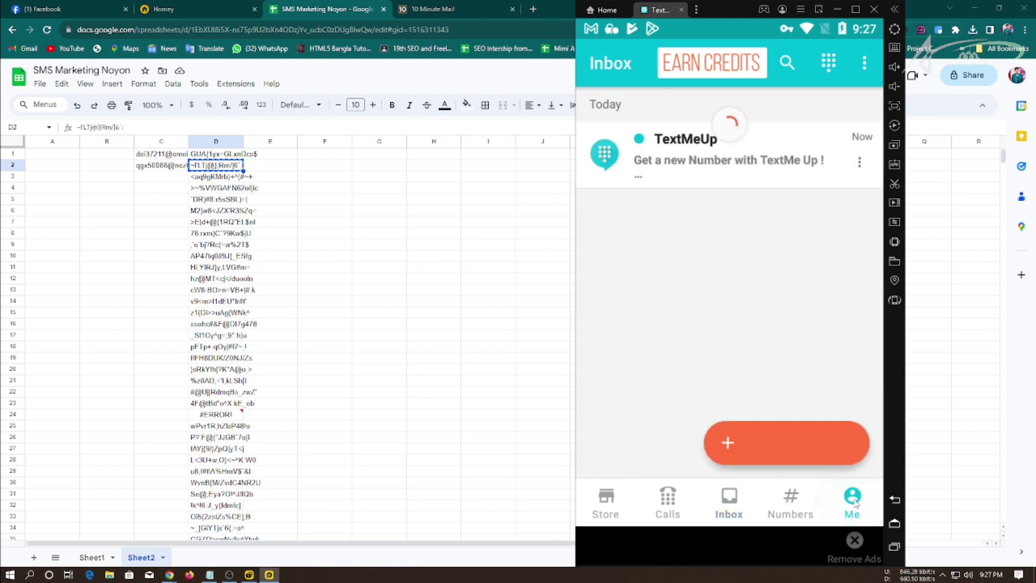
scroll(702, 395, down, 4)
scroll(703, 407, up, 4)
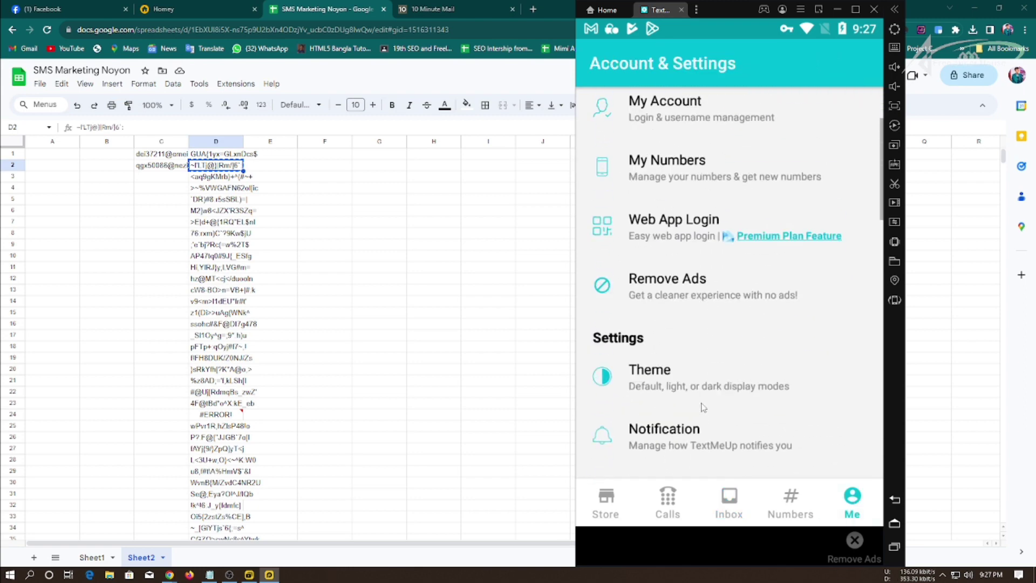
scroll(687, 303, down, 1)
click(673, 125)
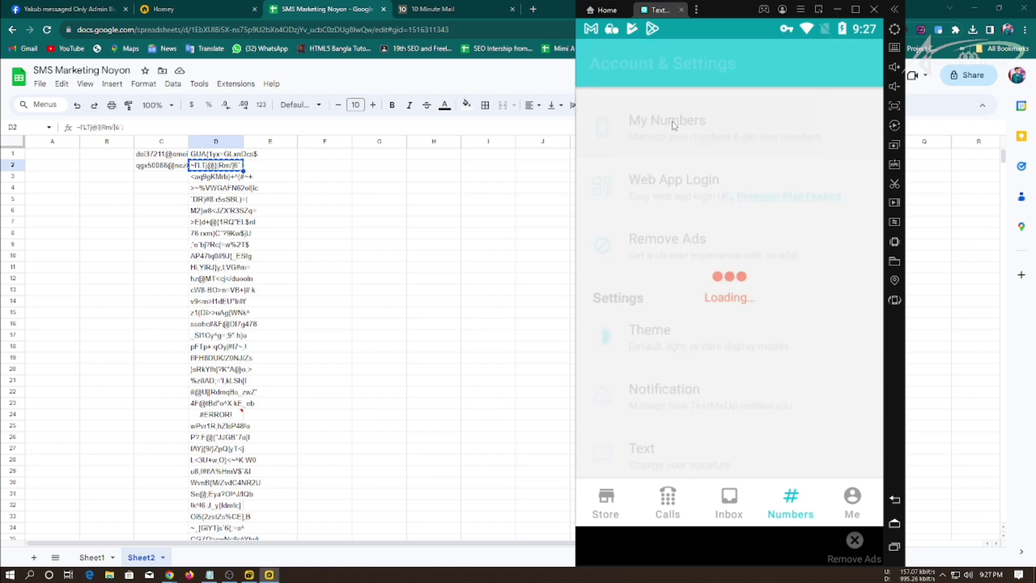
click(895, 499)
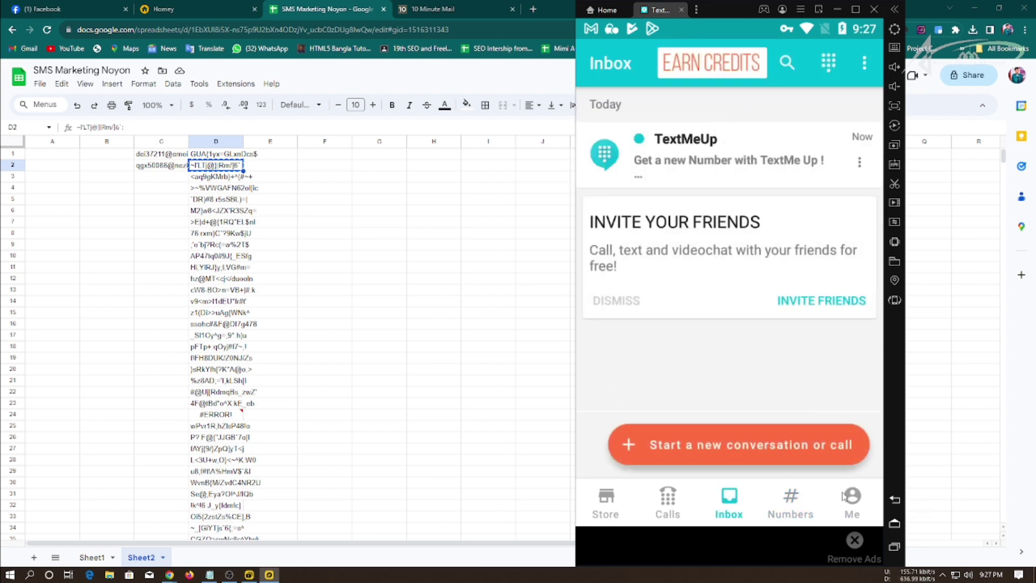
Open the US number's details, then return to Me and choose Log Out.
click(852, 501)
scroll(713, 341, down, 2)
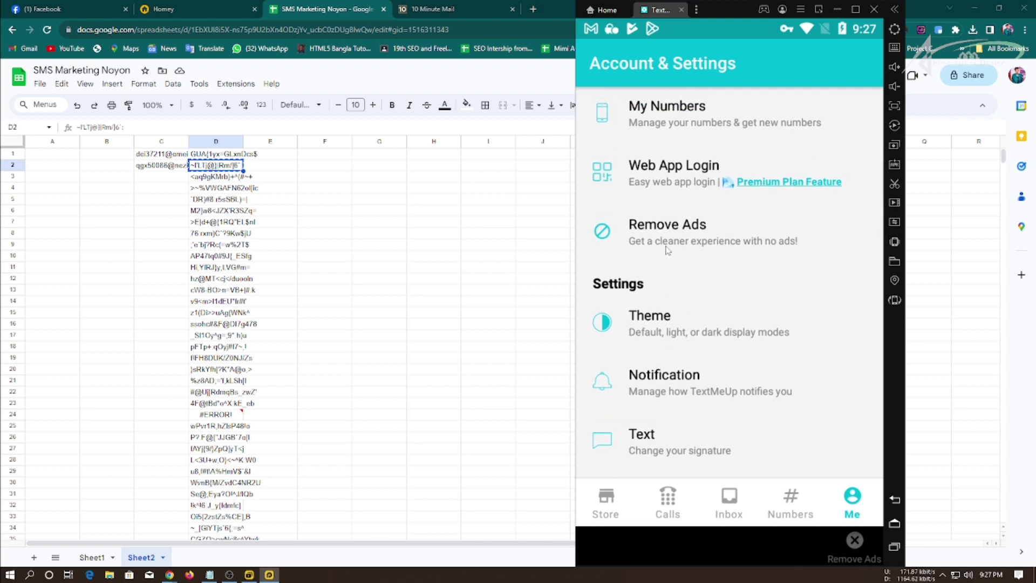
click(698, 124)
click(678, 184)
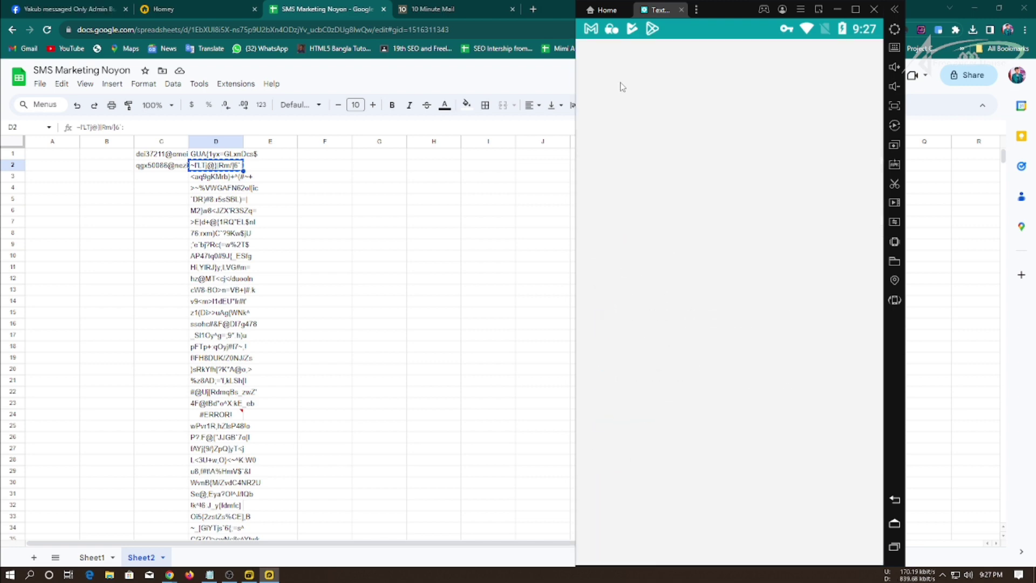
click(601, 64)
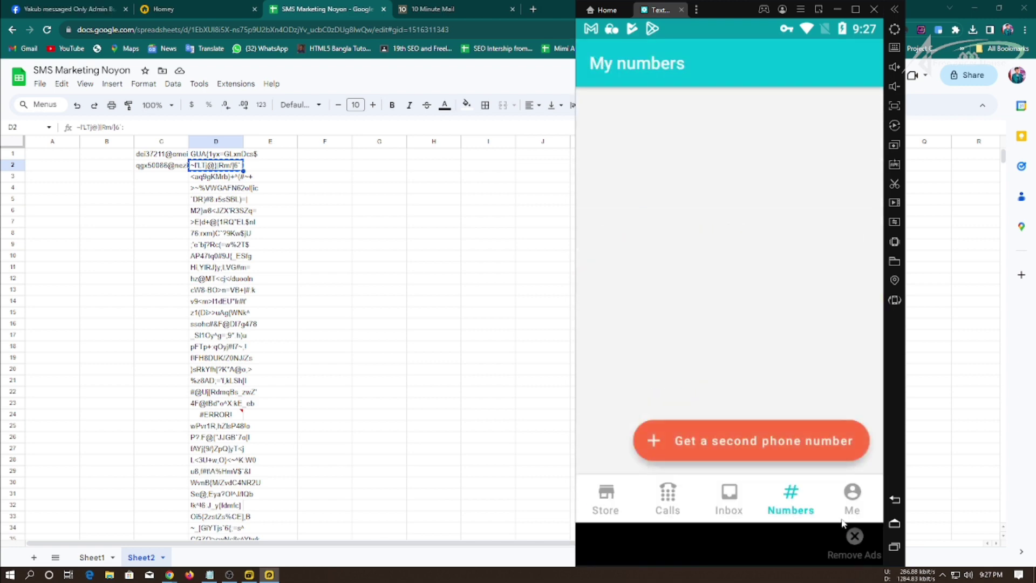
click(846, 502)
scroll(697, 431, down, 10)
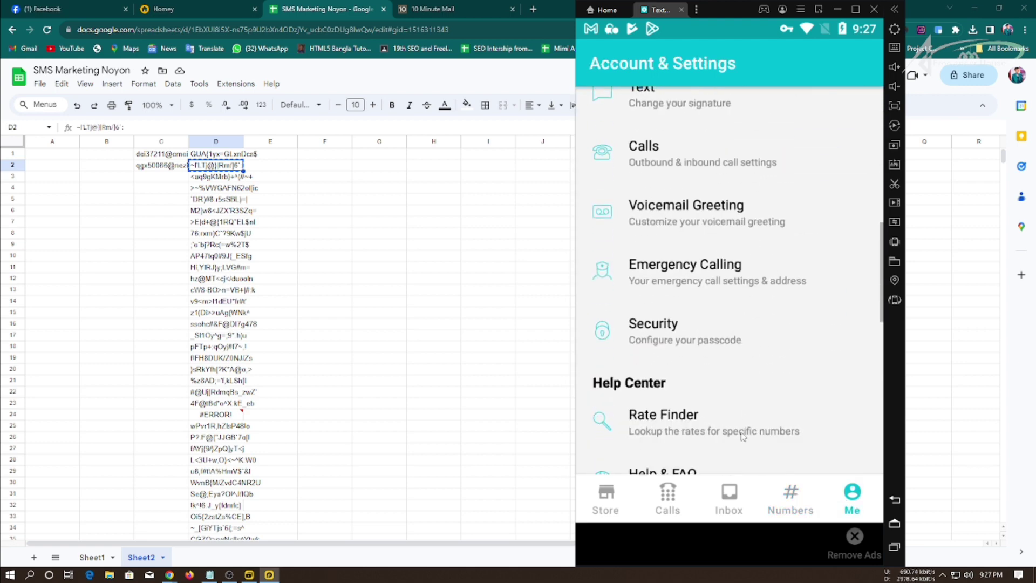
scroll(697, 446, up, 2)
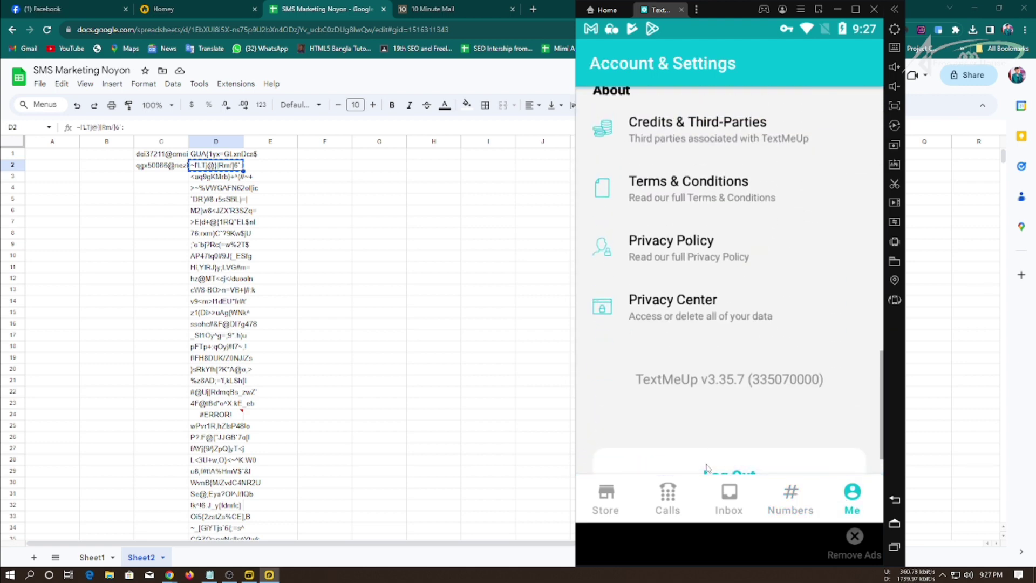
click(703, 511)
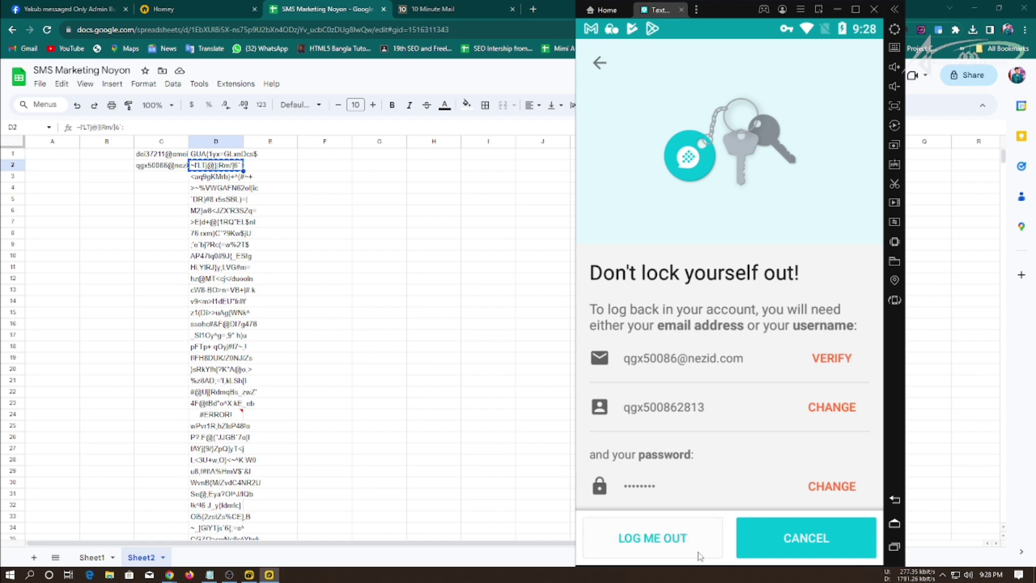
Confirm LOG ME OUT and close the 'TextMeUp has stopped' notice.
click(679, 550)
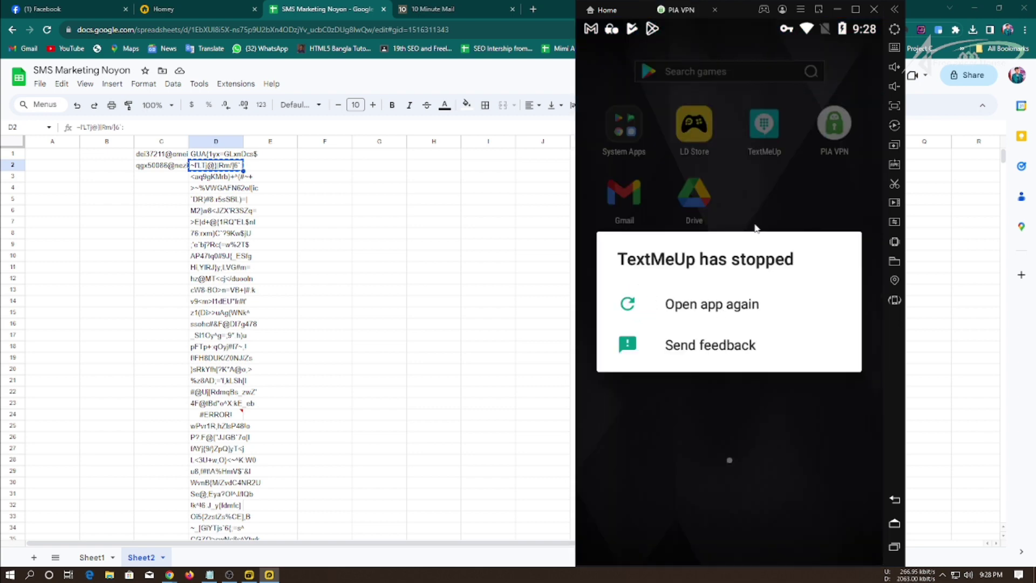
click(702, 302)
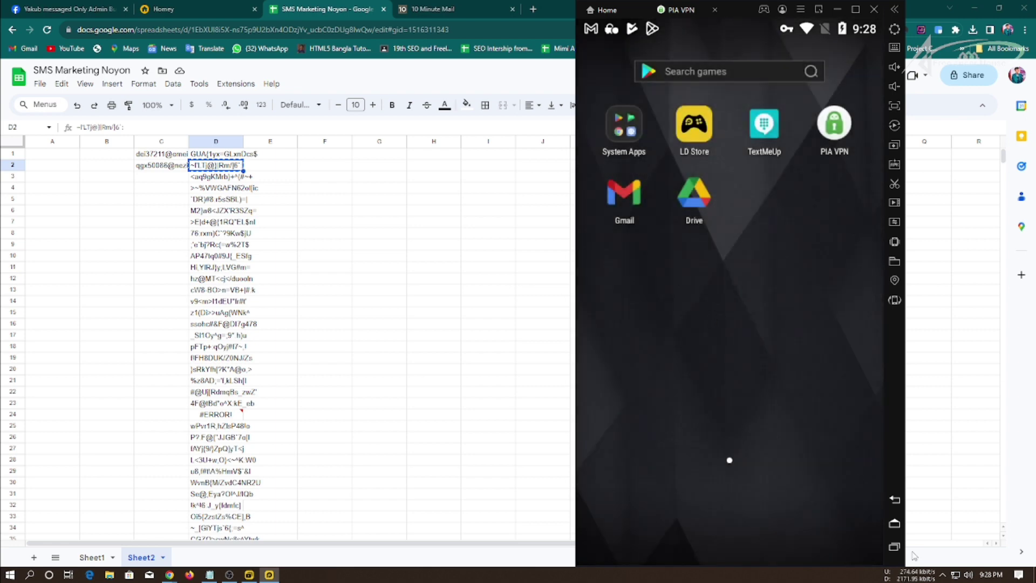
Disconnect PIA VPN and remove it from the recent apps.
click(894, 546)
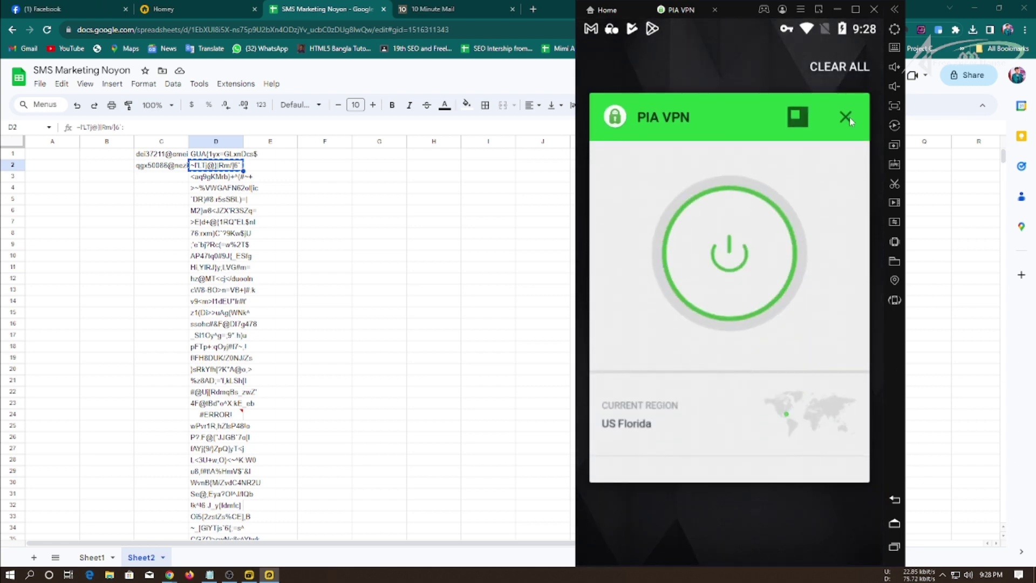
click(724, 468)
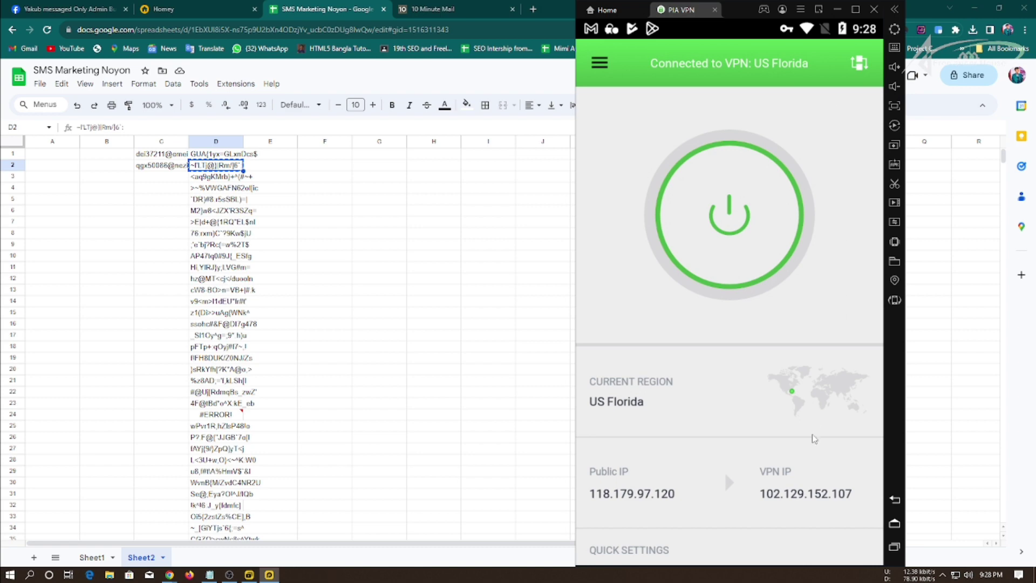
click(742, 195)
click(894, 546)
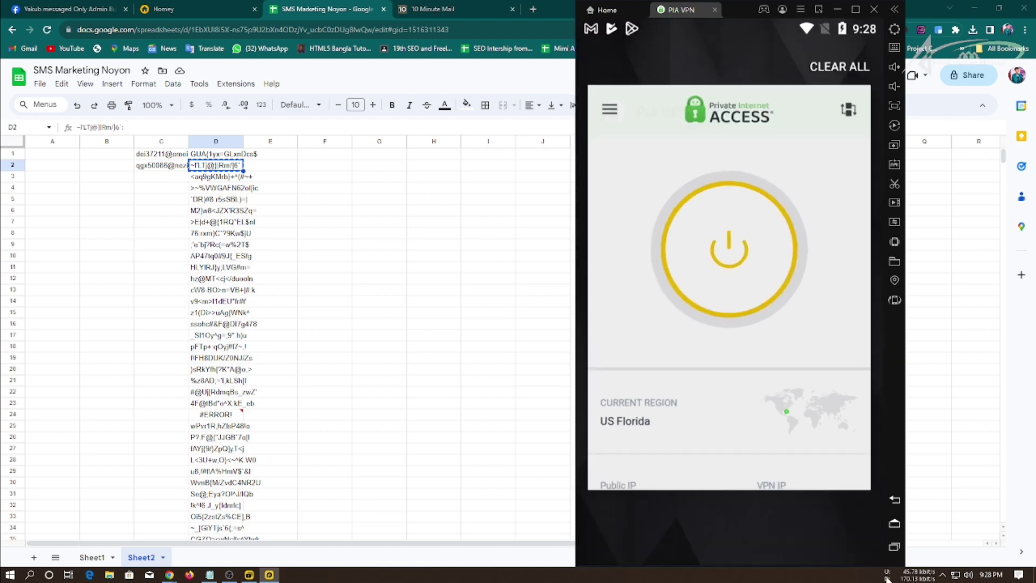
click(845, 116)
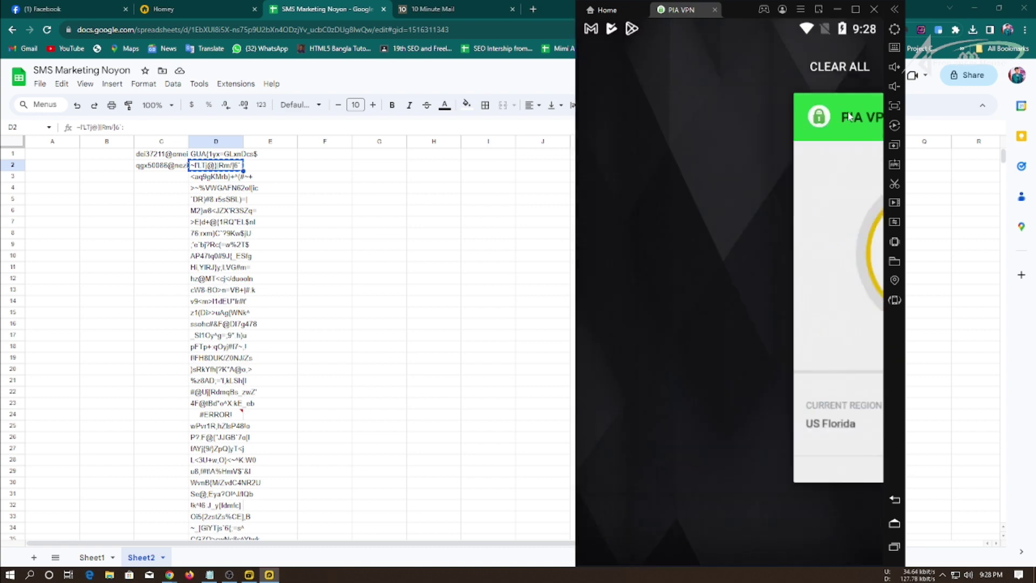
Exit the LDPlayer emulator from its title-bar close button.
click(874, 9)
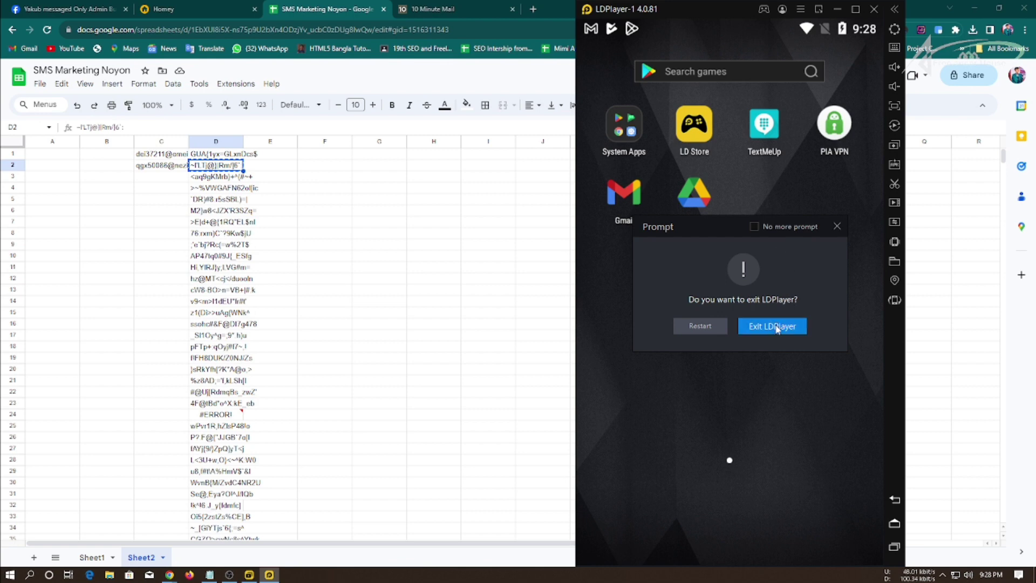
click(836, 227)
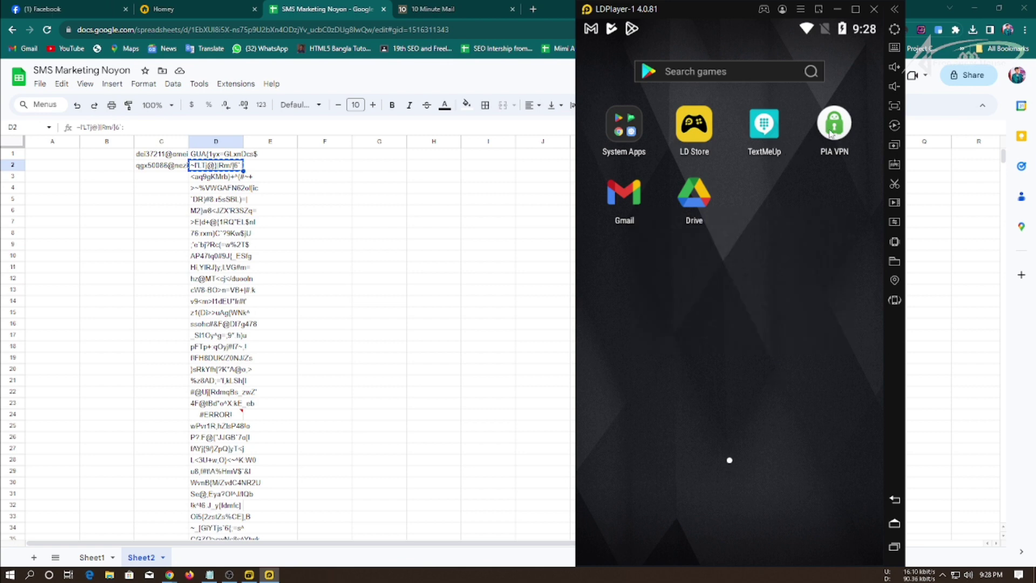
click(874, 9)
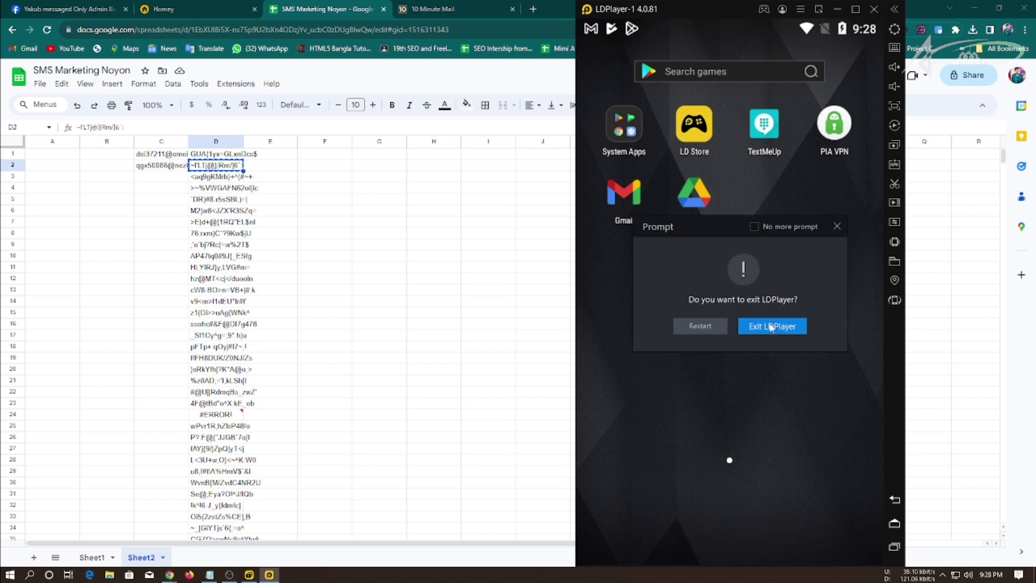
click(777, 326)
Delete the original LDPlayer instance in LDMultiPlayer and clone LDPlayer-1.
click(974, 8)
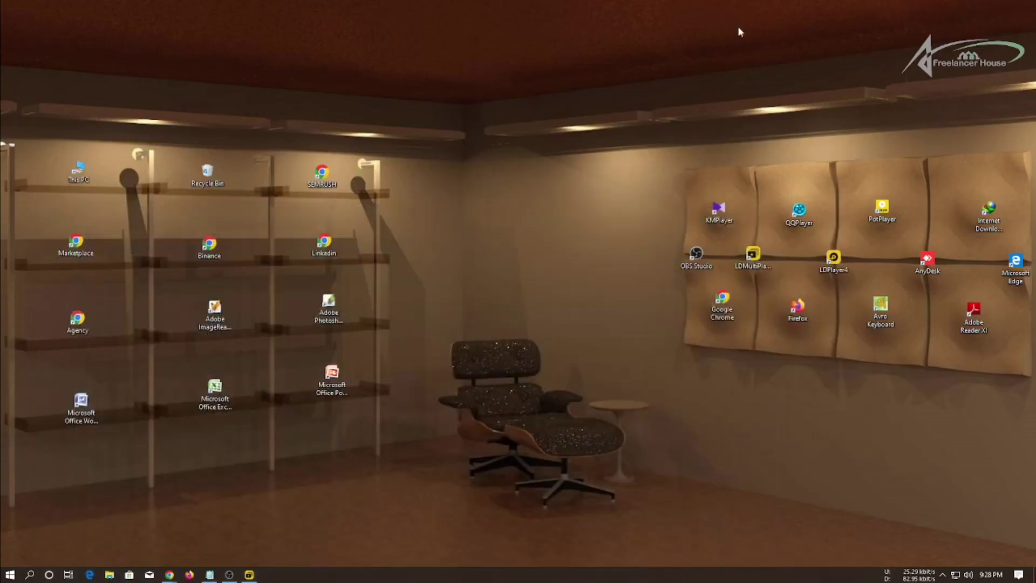
click(249, 574)
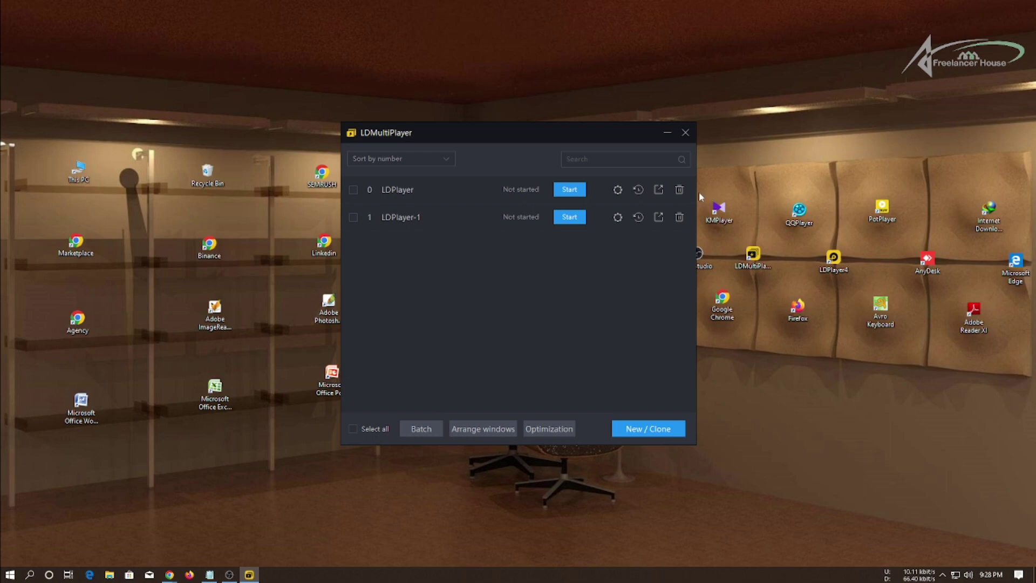
click(679, 190)
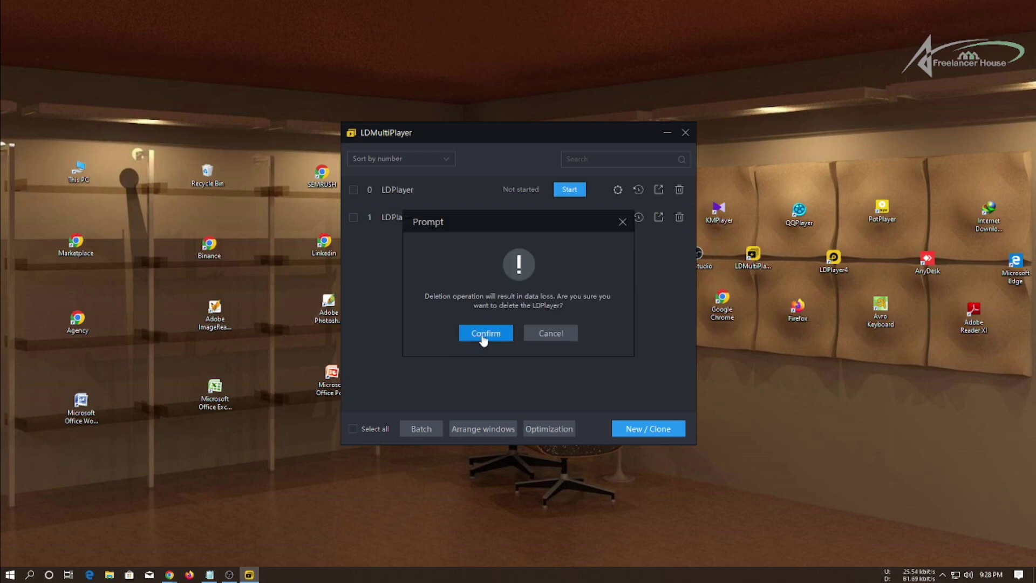
click(479, 333)
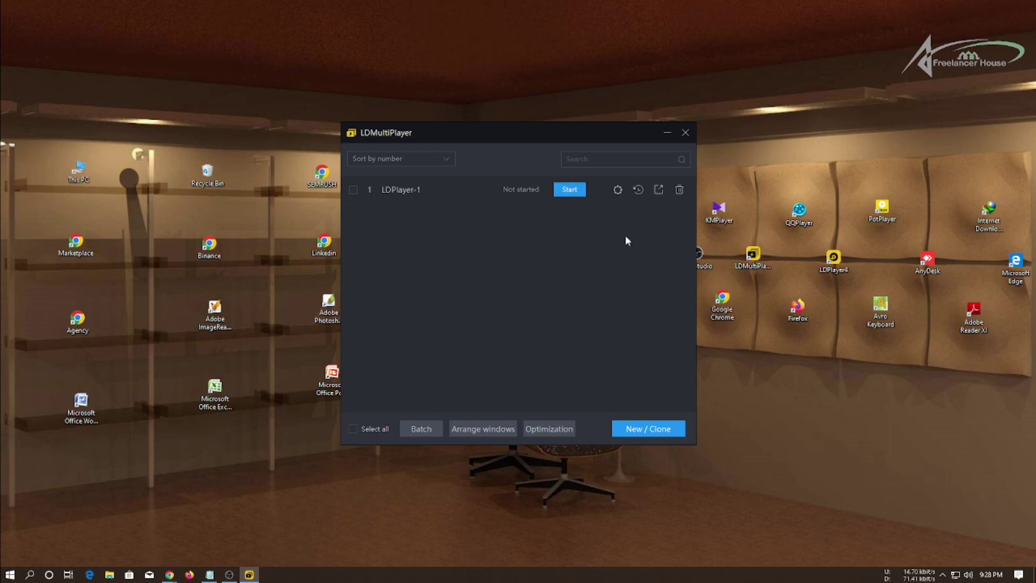
click(625, 430)
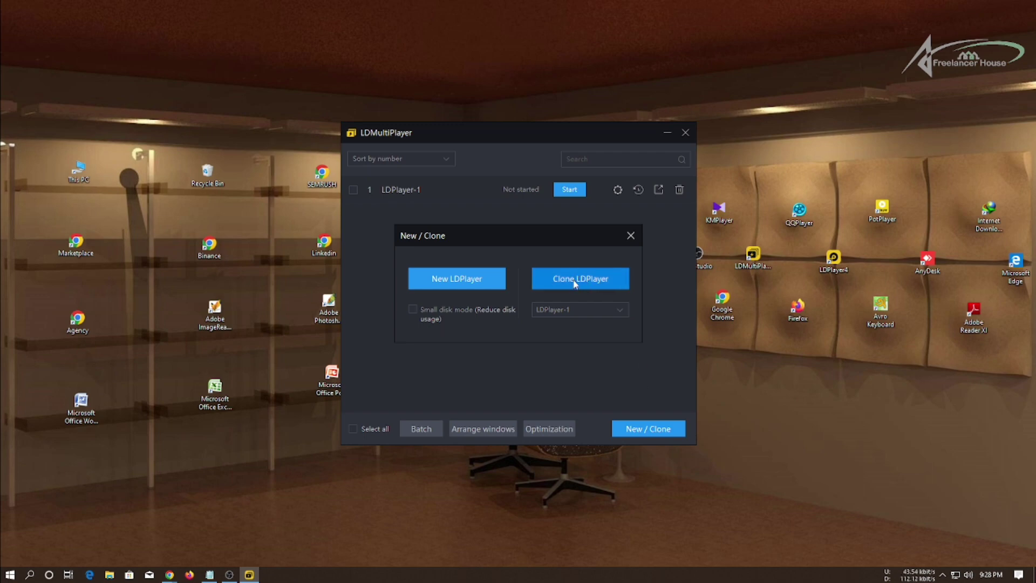
click(593, 282)
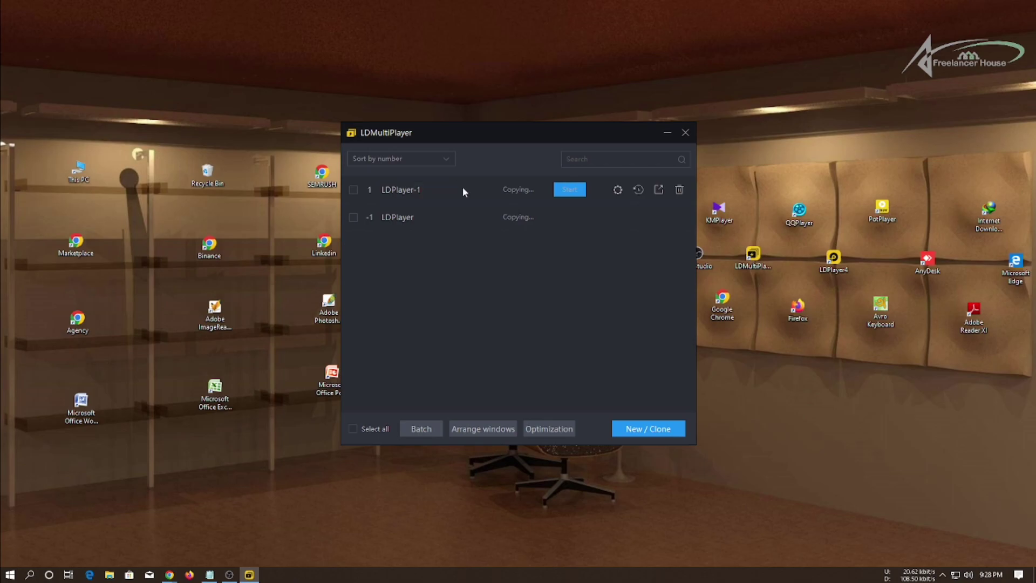
Screenshot the LDMultiPlayer window and draw red boxes around the LDPlayer-1 and LDPlayer rows.
key(Print)
drag(326, 133, 806, 477)
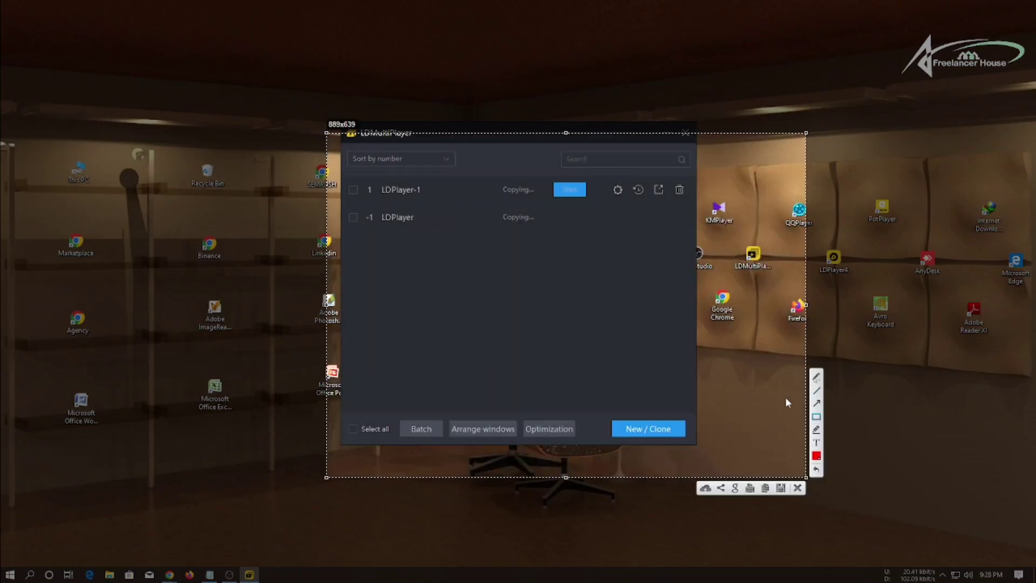
drag(334, 161, 700, 205)
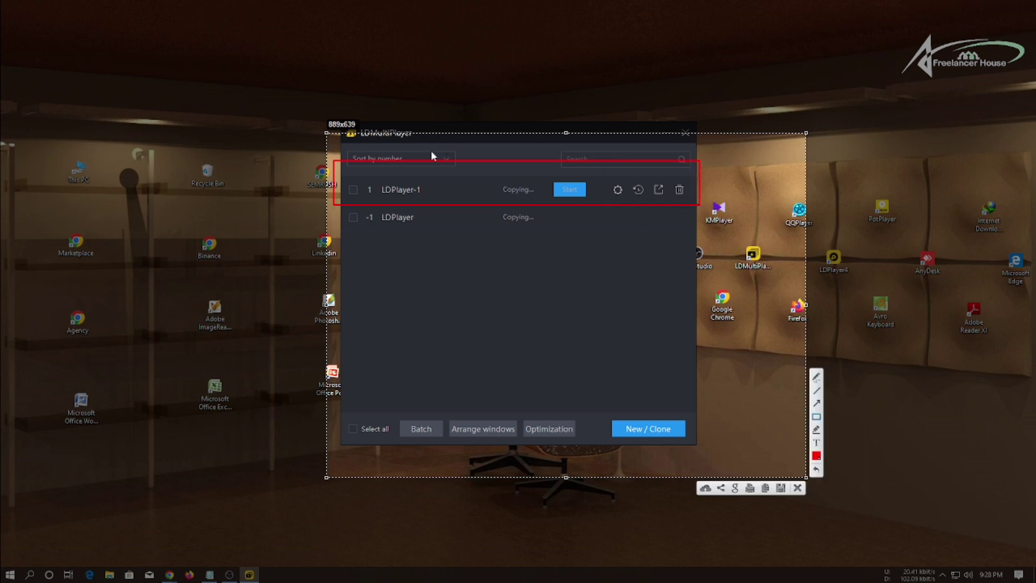
drag(338, 173, 446, 193)
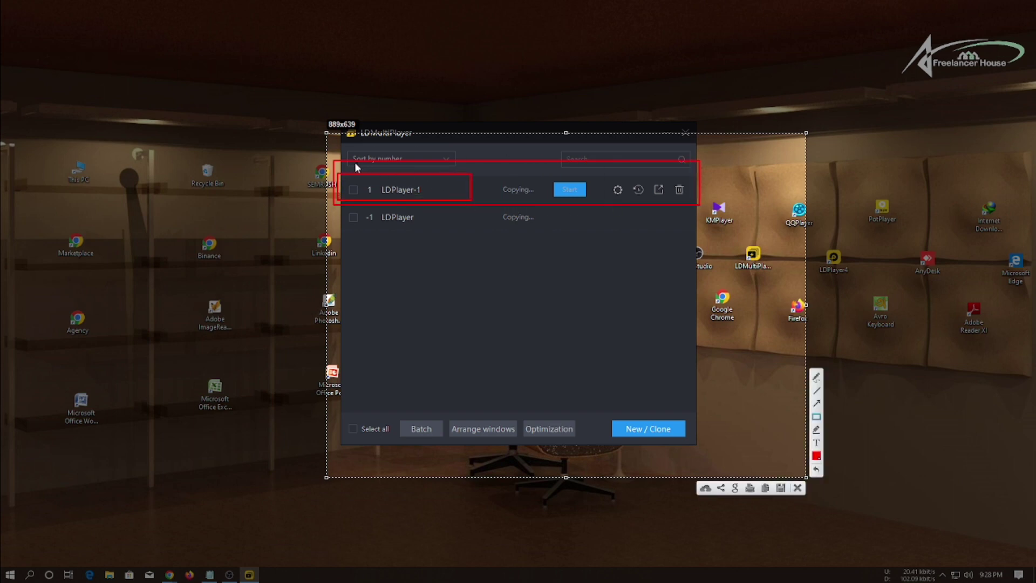
mouse_move(354, 162)
mouse_down()
mouse_move(608, 218)
mouse_move(688, 204)
mouse_up()
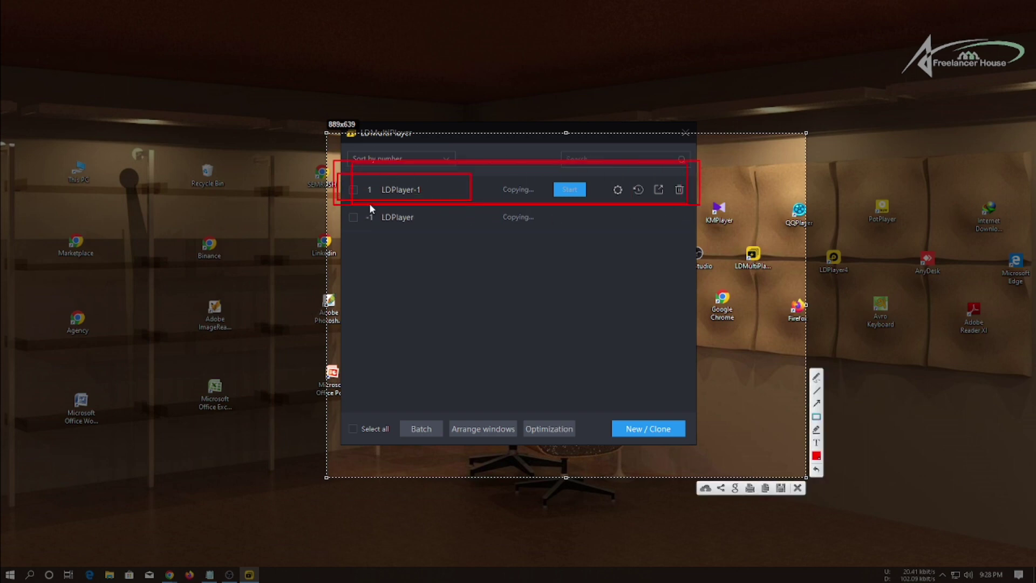
drag(340, 206, 689, 233)
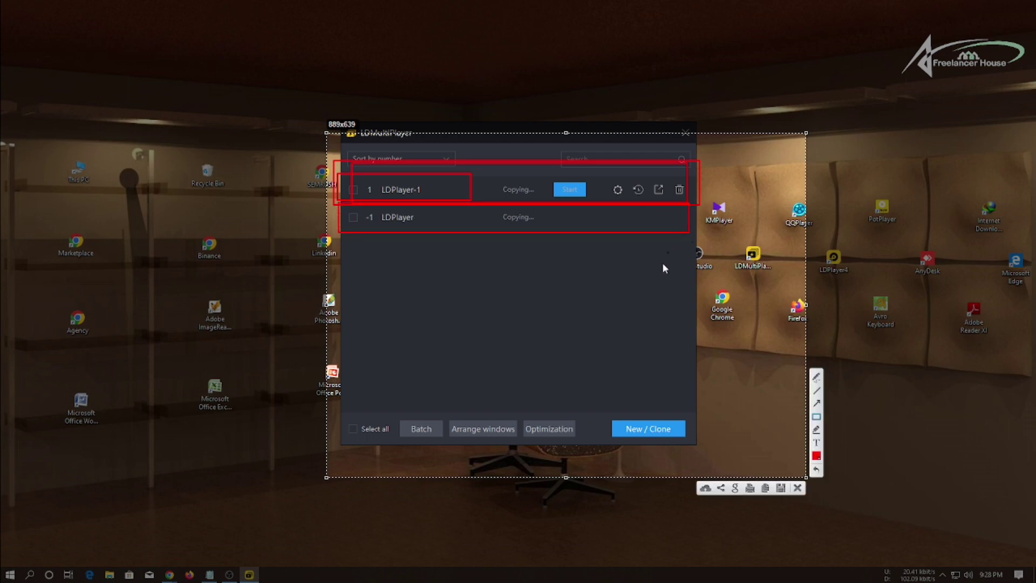
mouse_move(343, 203)
mouse_down()
mouse_move(662, 258)
mouse_move(643, 237)
mouse_up()
Close the screenshot overlay, save the clone's settings, and start LDPlayer-1-0.
click(797, 487)
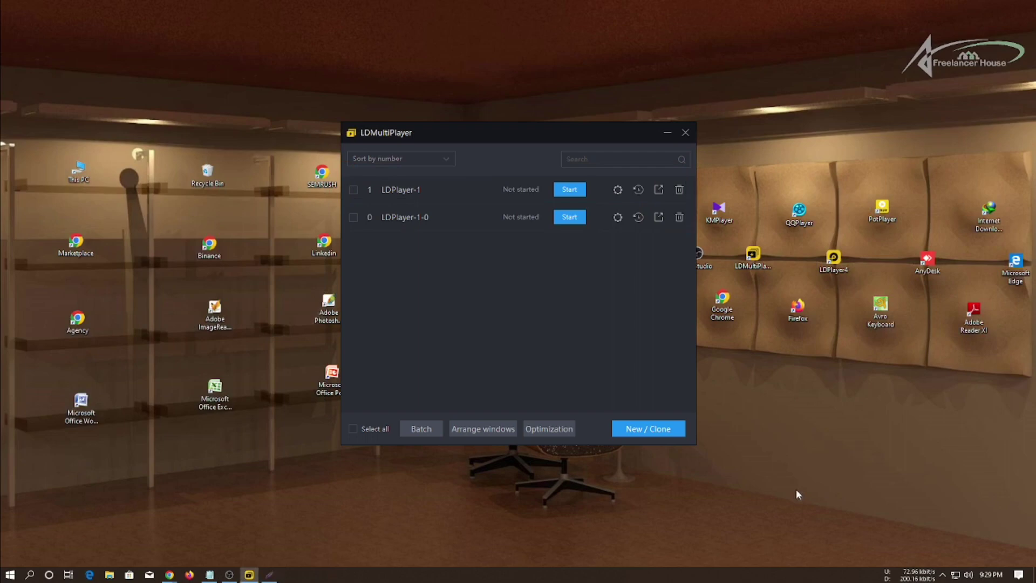
click(648, 429)
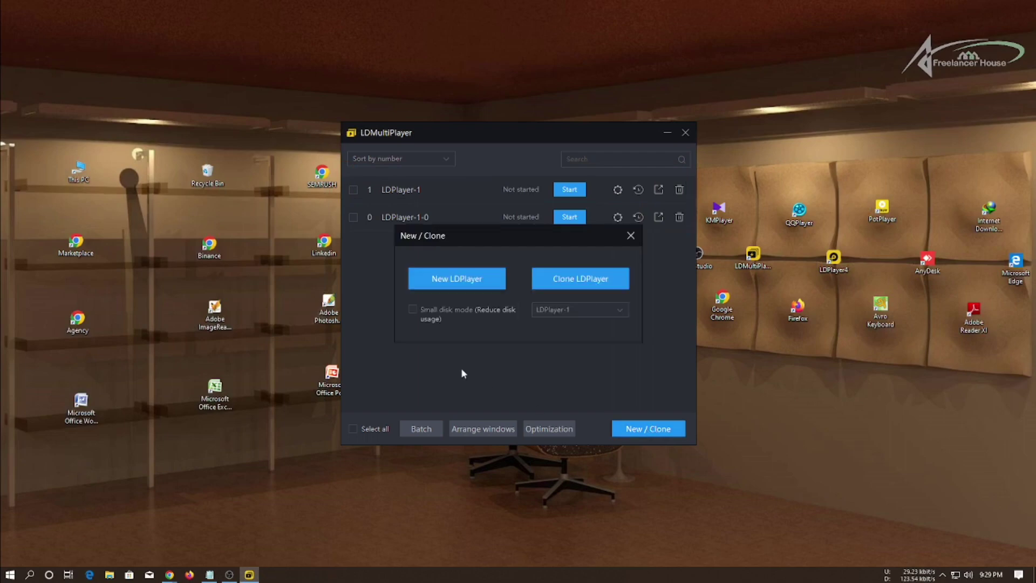
click(631, 236)
click(618, 218)
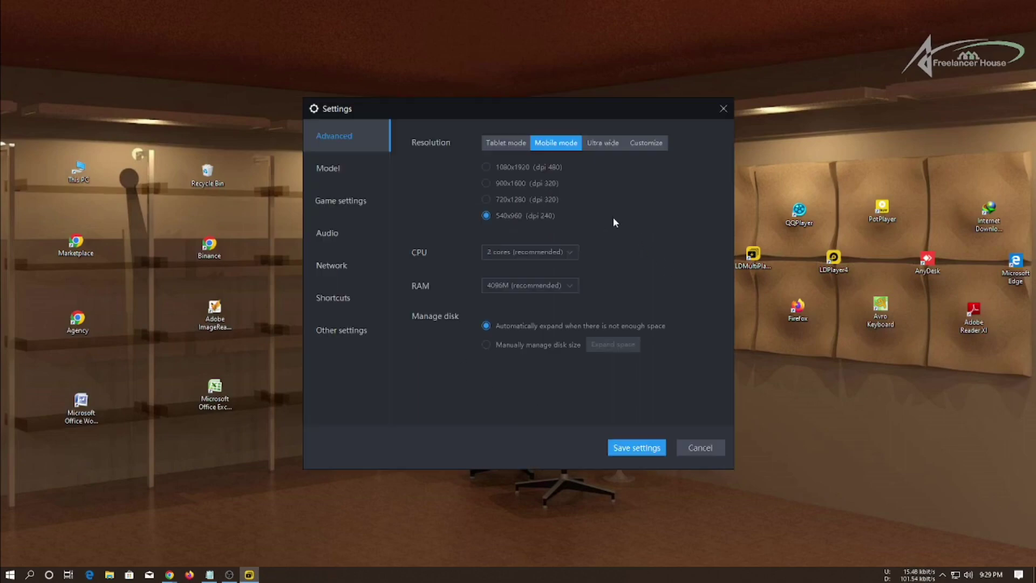
click(629, 451)
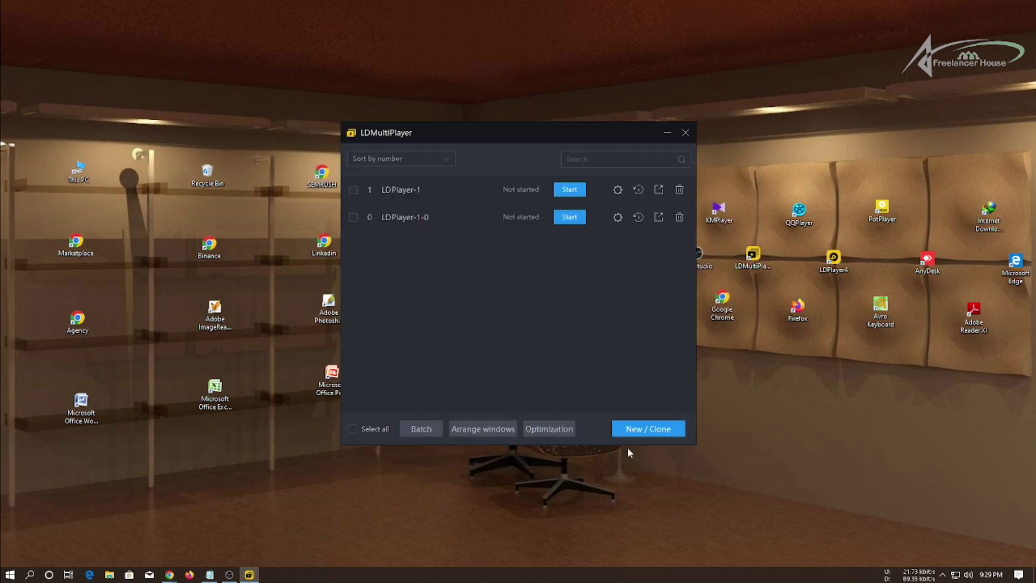
click(570, 217)
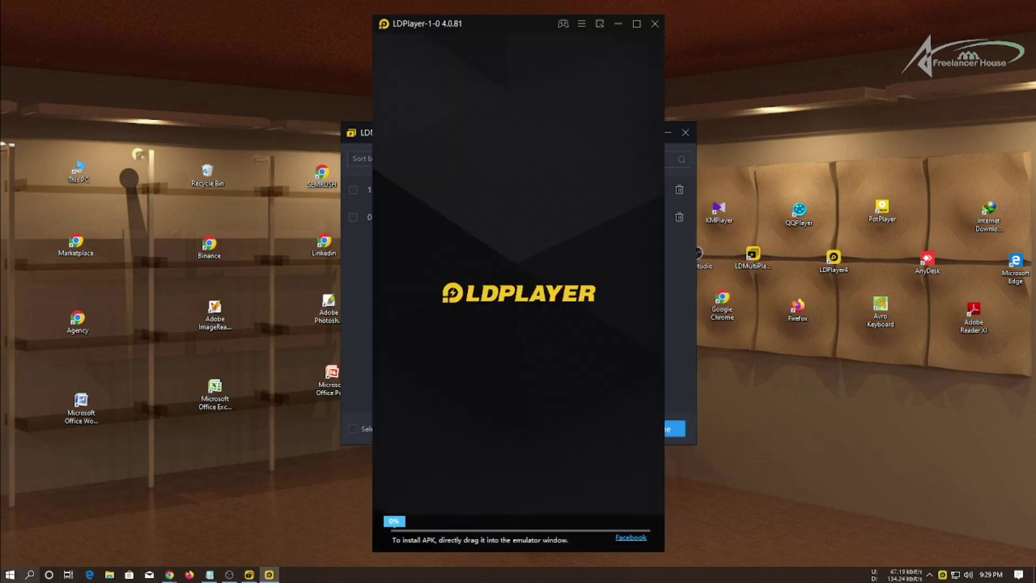
Move the LDPlayer-1-0 window aside and repeatedly refresh the desktop while it boots.
drag(502, 26, 659, 20)
right_click(466, 43)
key(e)
right_click(469, 46)
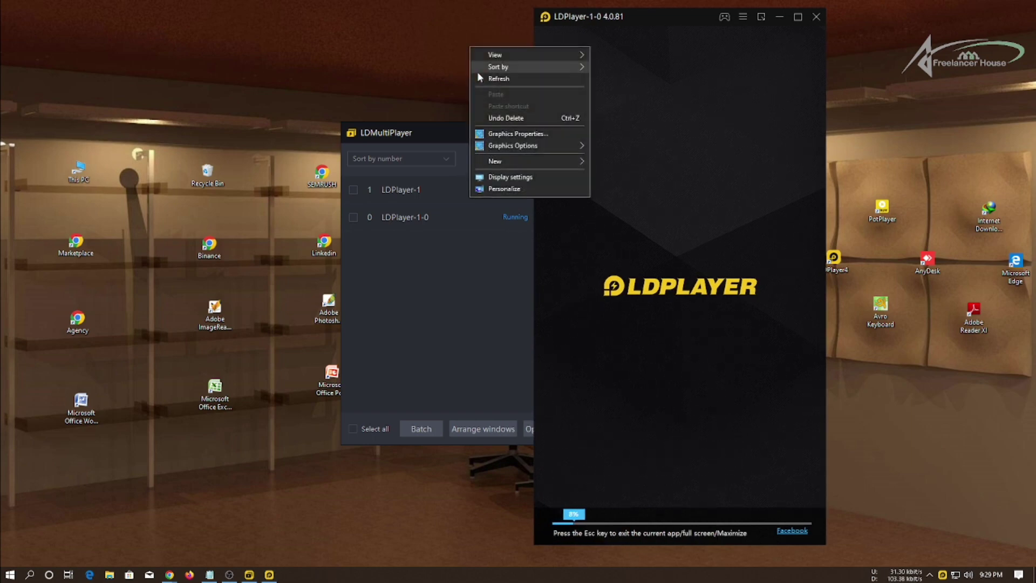
key(e)
right_click(487, 66)
key(e)
right_click(471, 68)
click(510, 100)
right_click(473, 52)
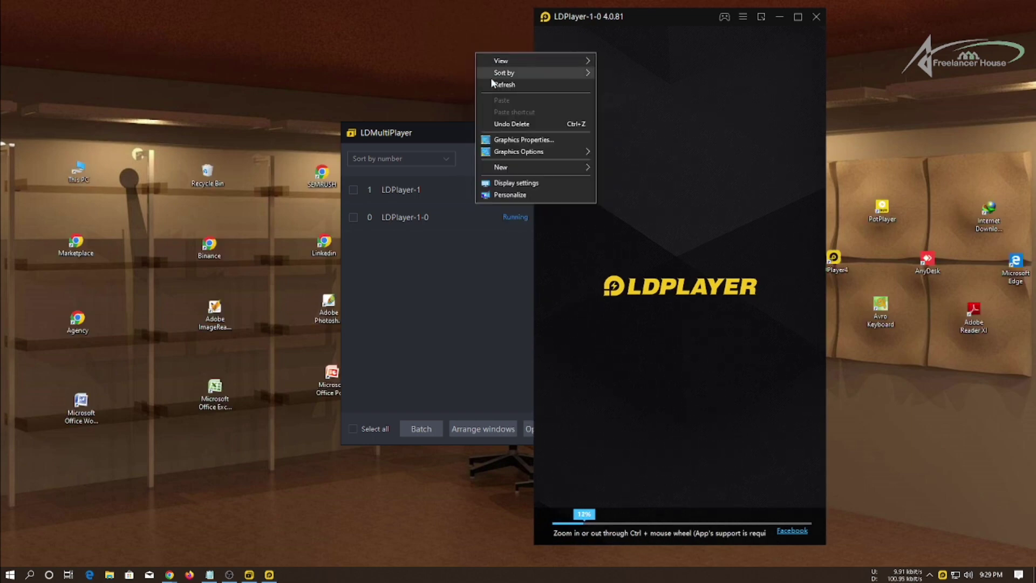
click(493, 85)
right_click(477, 49)
click(495, 81)
right_click(466, 57)
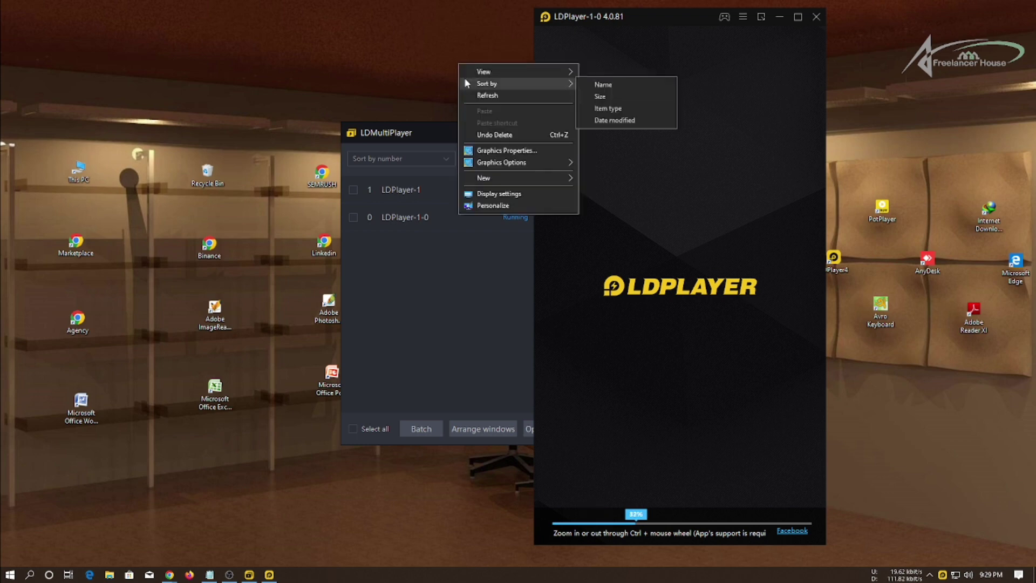
click(486, 88)
right_click(448, 49)
click(479, 85)
right_click(469, 69)
click(484, 100)
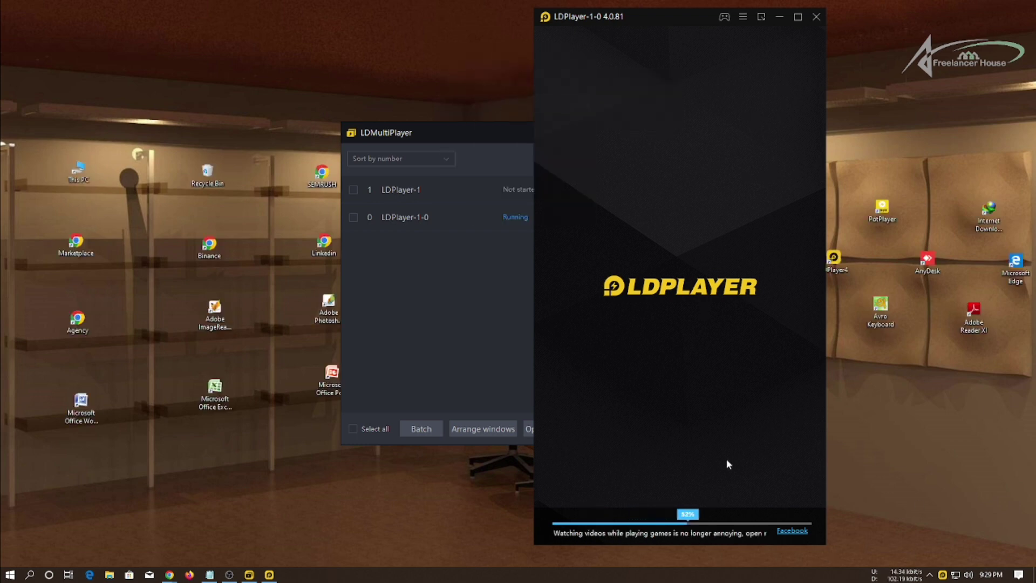
mouse_move(656, 21)
mouse_down()
mouse_move(672, 23)
mouse_move(662, 22)
mouse_up()
right_click(430, 61)
click(453, 88)
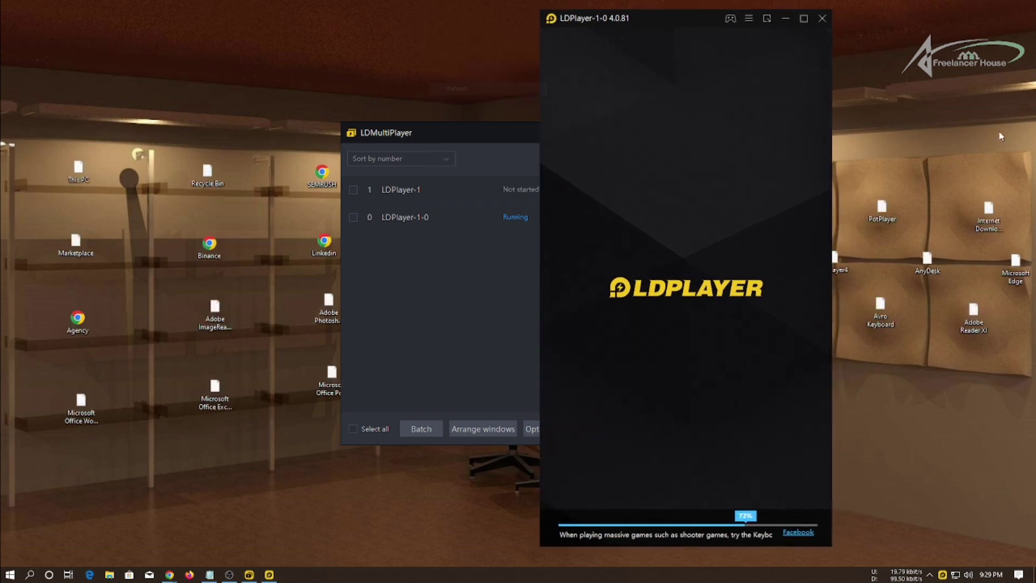
right_click(971, 133)
click(974, 158)
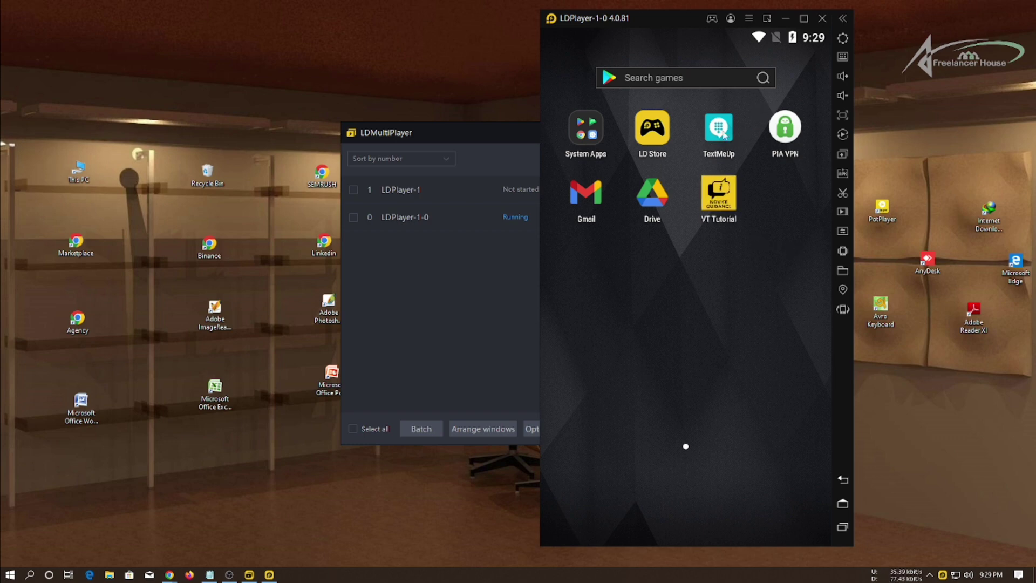
Open the Play Store from System Apps, then exit LDPlayer-1-0.
click(576, 141)
click(603, 182)
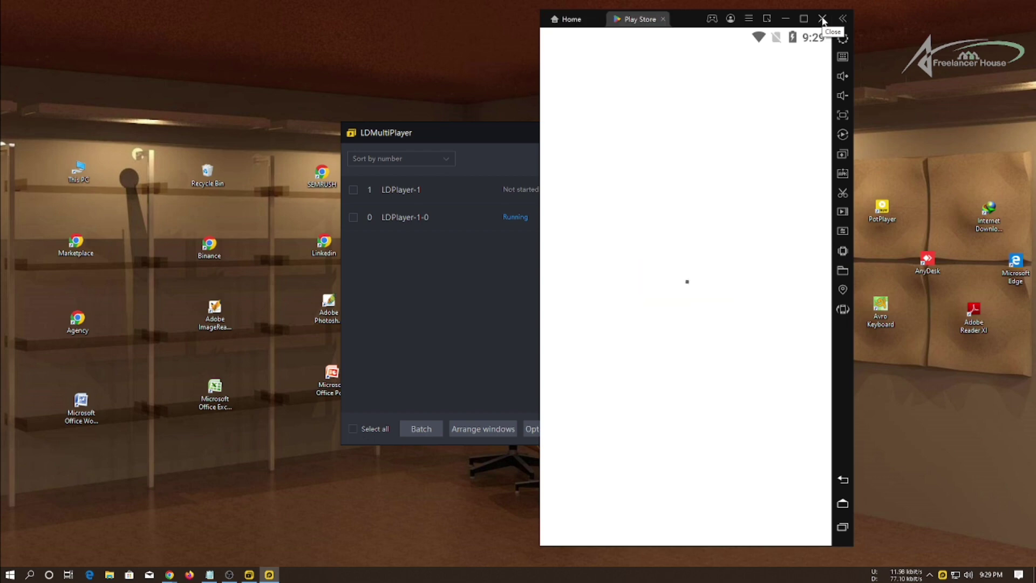
click(822, 21)
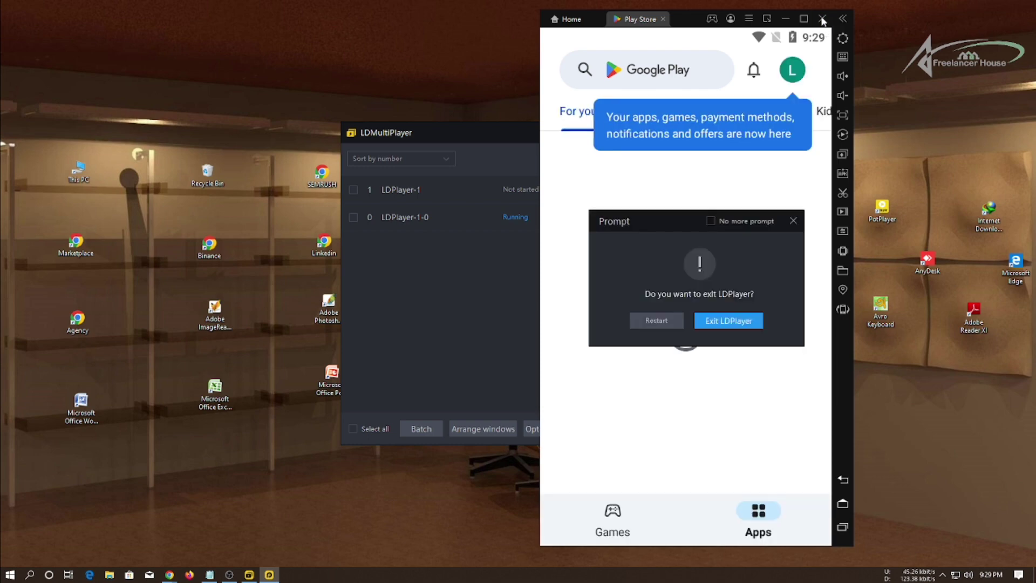
click(728, 320)
Refresh the desktop and close the LDMultiPlayer window.
right_click(809, 109)
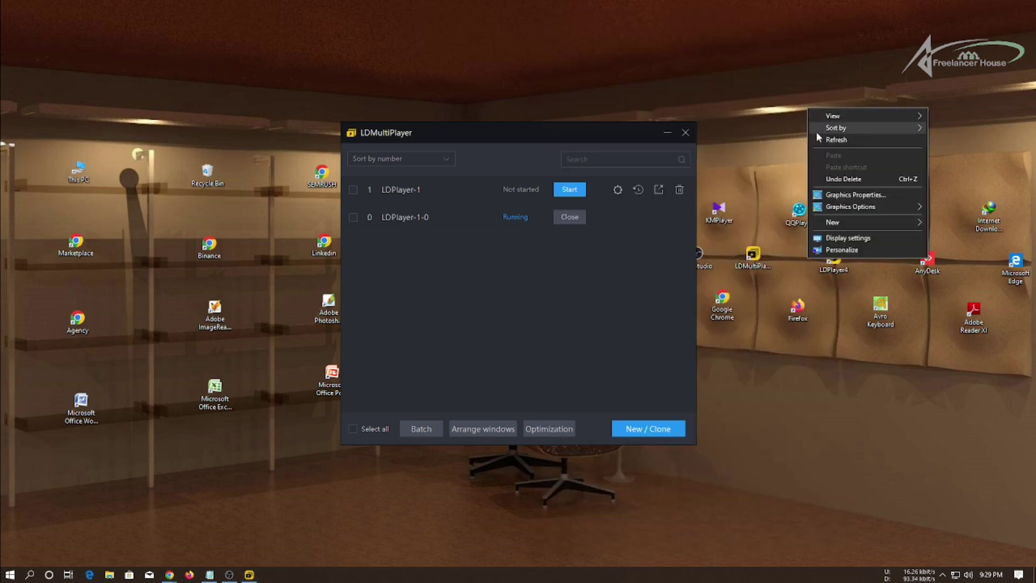
click(826, 140)
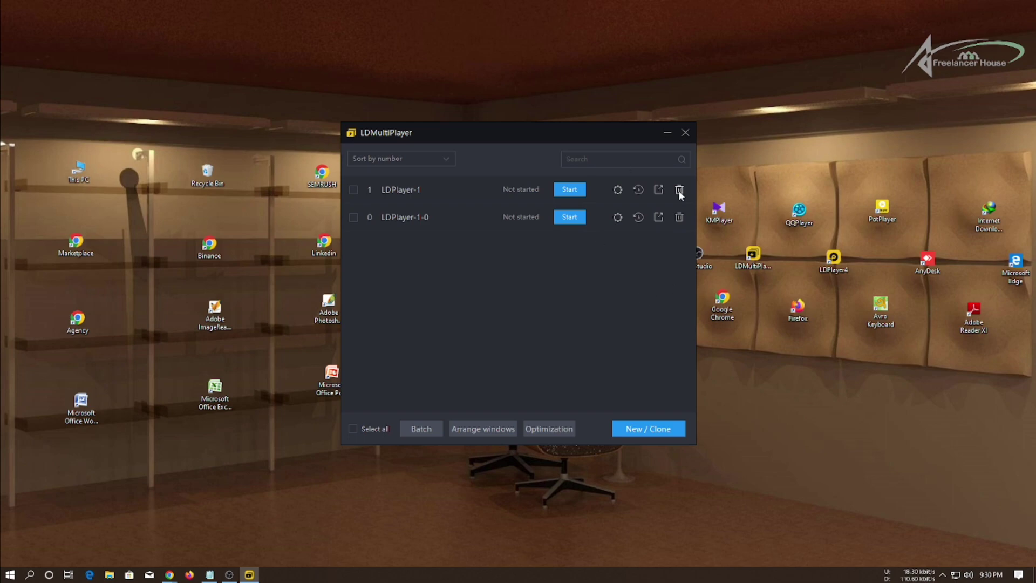
click(686, 133)
right_click(557, 253)
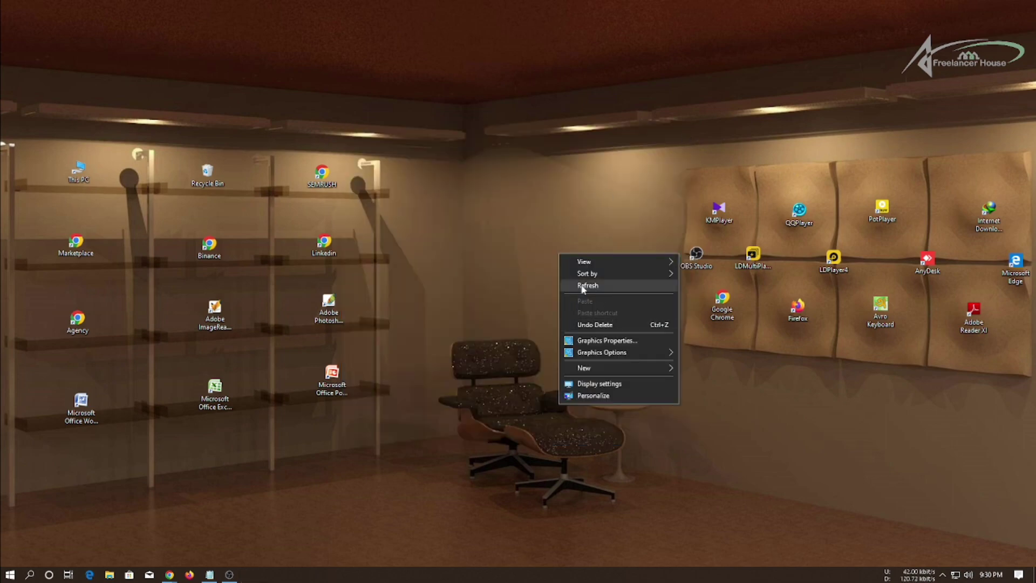
right_click(580, 239)
click(587, 272)
right_click(581, 241)
click(589, 270)
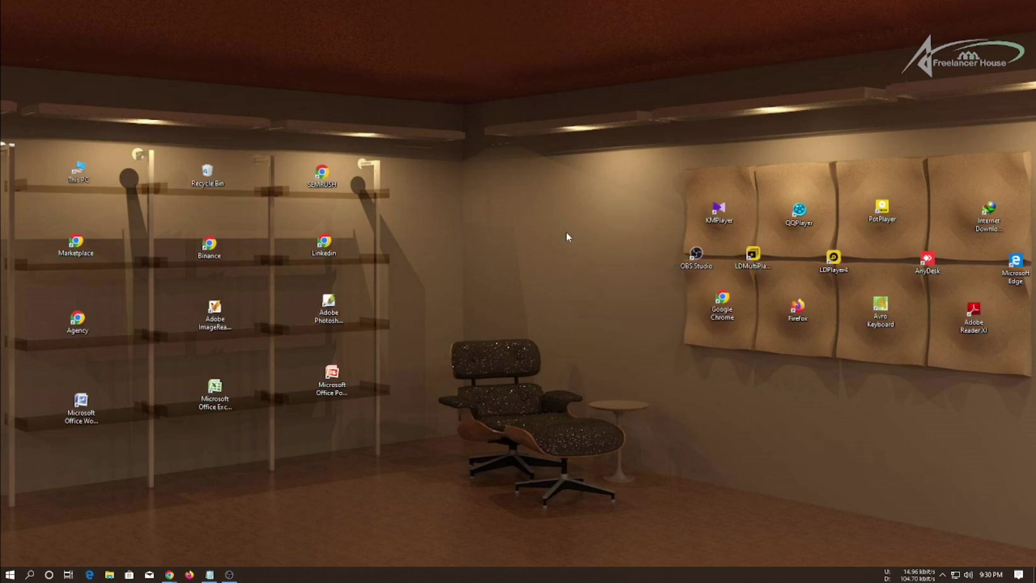
click(943, 575)
click(481, 224)
right_click(482, 221)
click(504, 257)
right_click(476, 234)
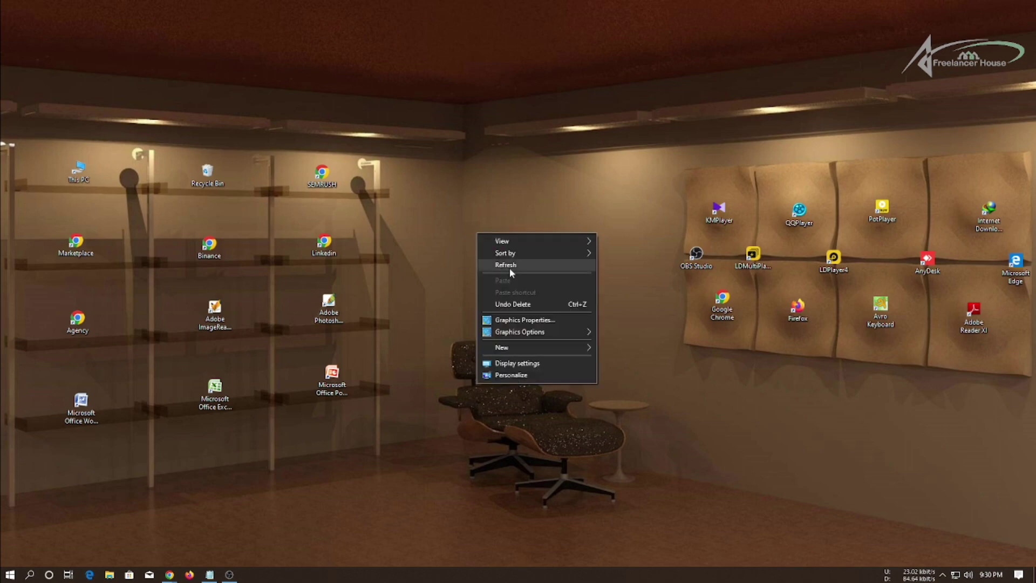
click(507, 265)
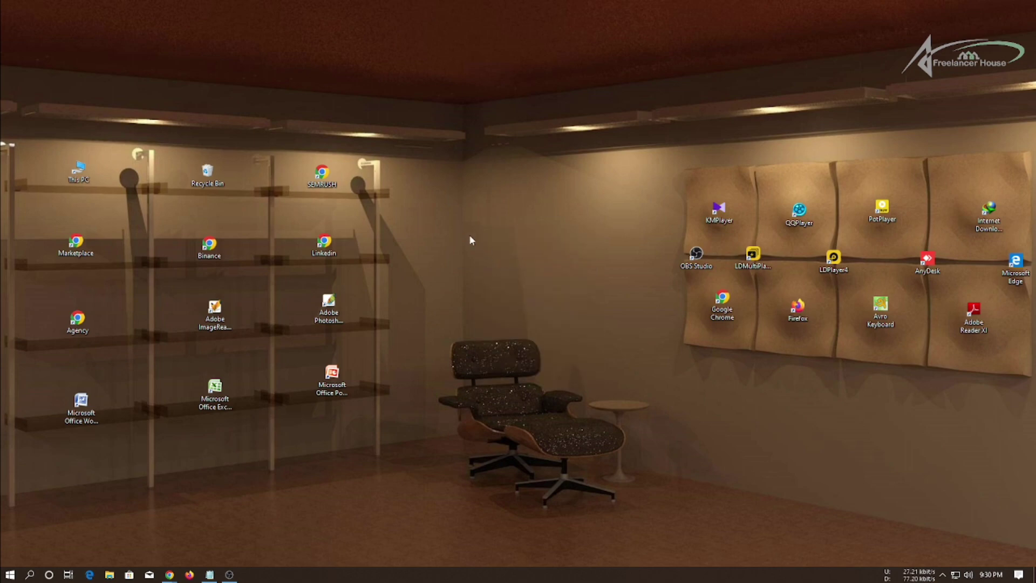
right_click(469, 235)
click(489, 266)
right_click(488, 255)
click(492, 286)
right_click(471, 250)
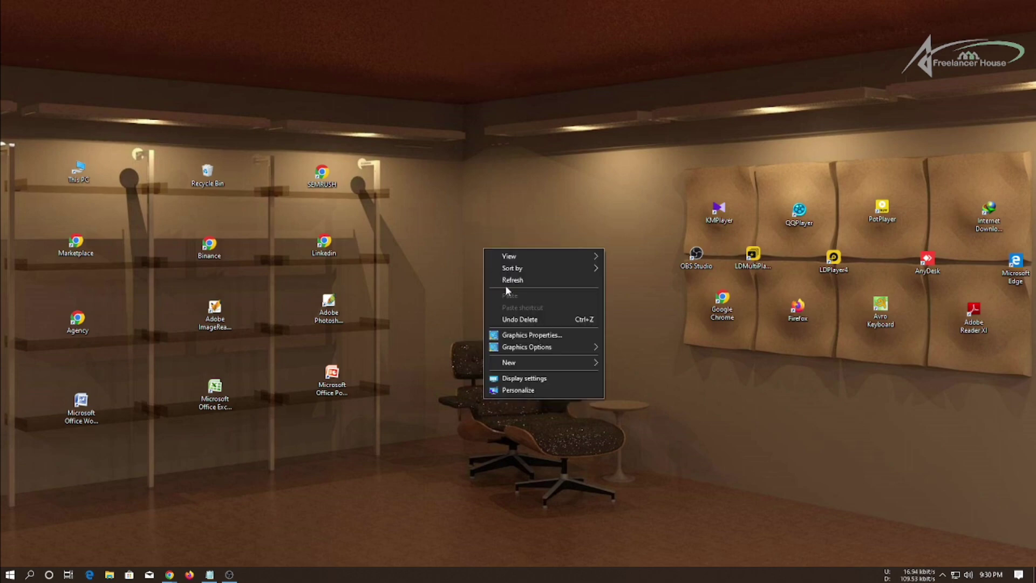
click(502, 281)
right_click(490, 267)
click(512, 296)
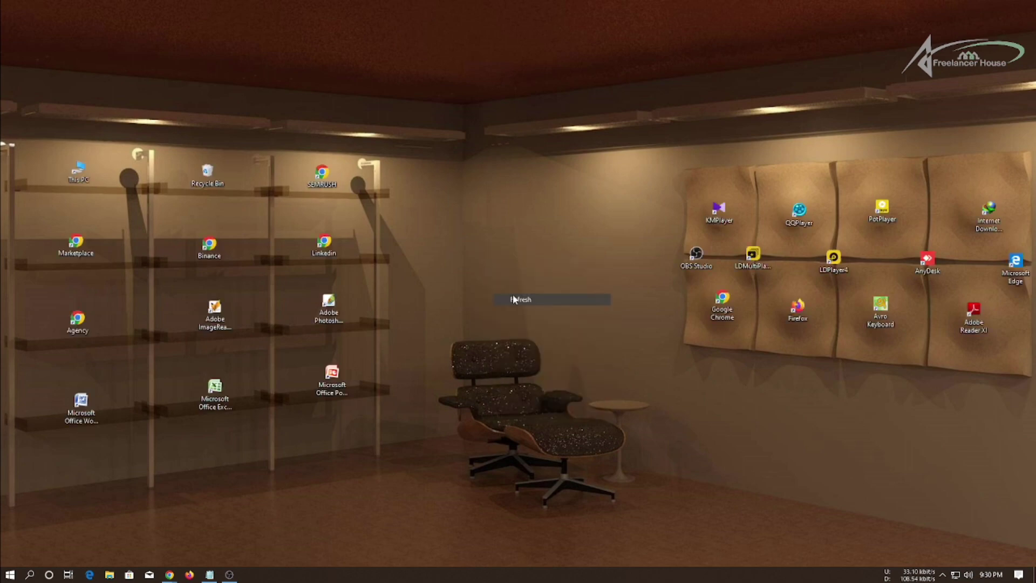
right_click(489, 227)
click(507, 258)
right_click(494, 240)
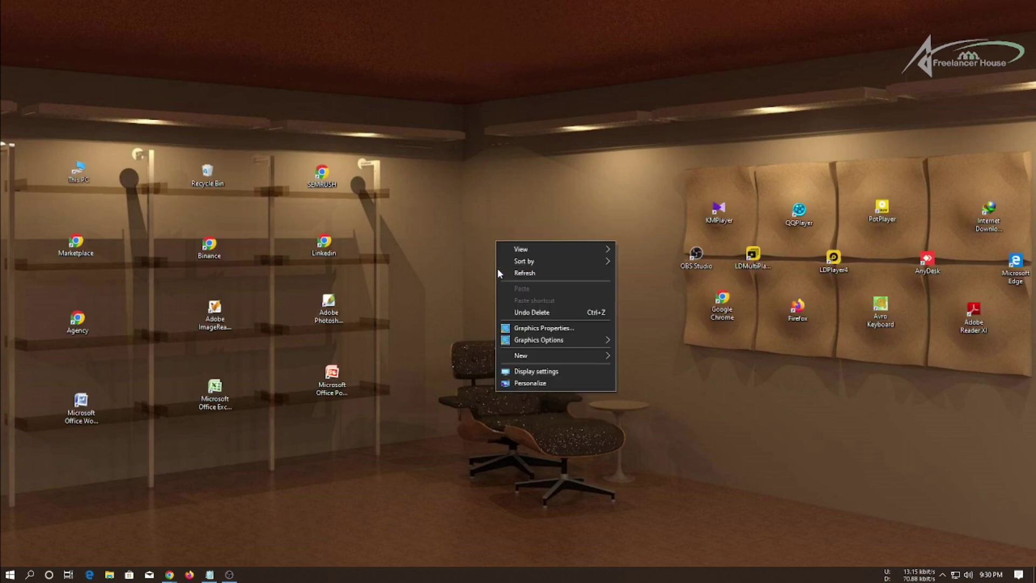
click(510, 272)
right_click(489, 239)
click(504, 273)
right_click(484, 236)
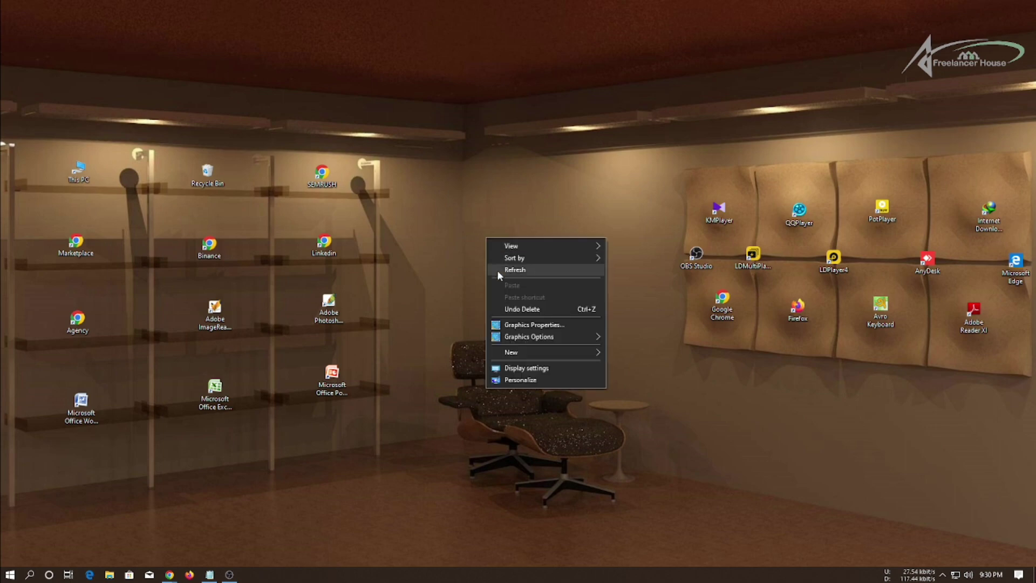
click(497, 270)
right_click(489, 244)
click(520, 277)
right_click(484, 248)
click(500, 279)
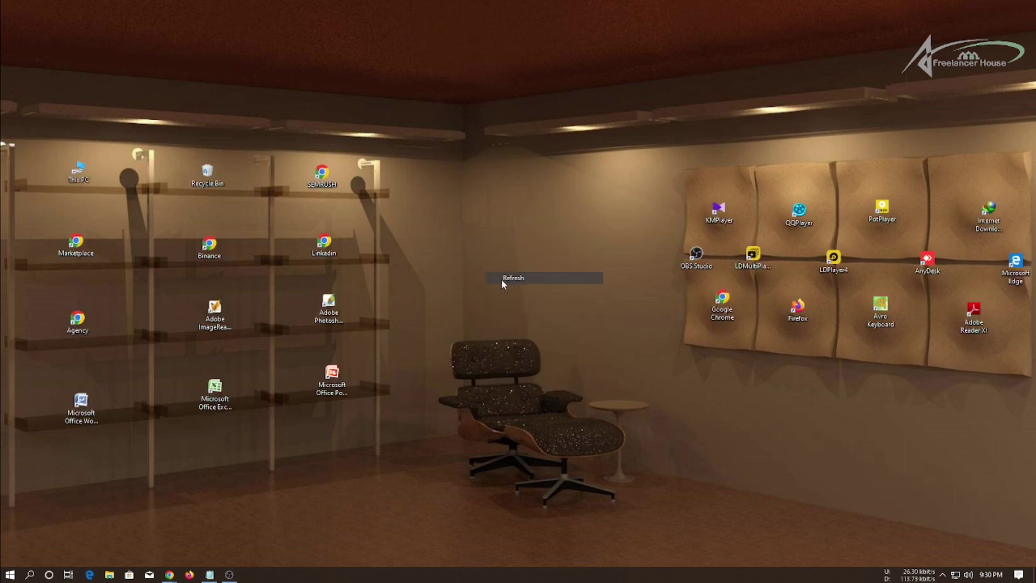